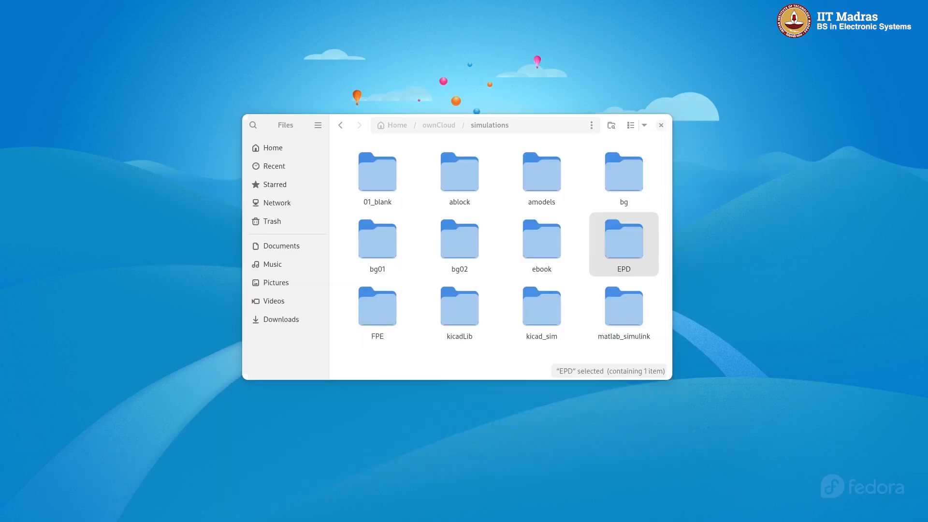
# - Install KiCad from the terminal with the command sudo dnf install kicad
pyautogui.moveTo(927, 111); pyautogui.dragTo(282, 126)
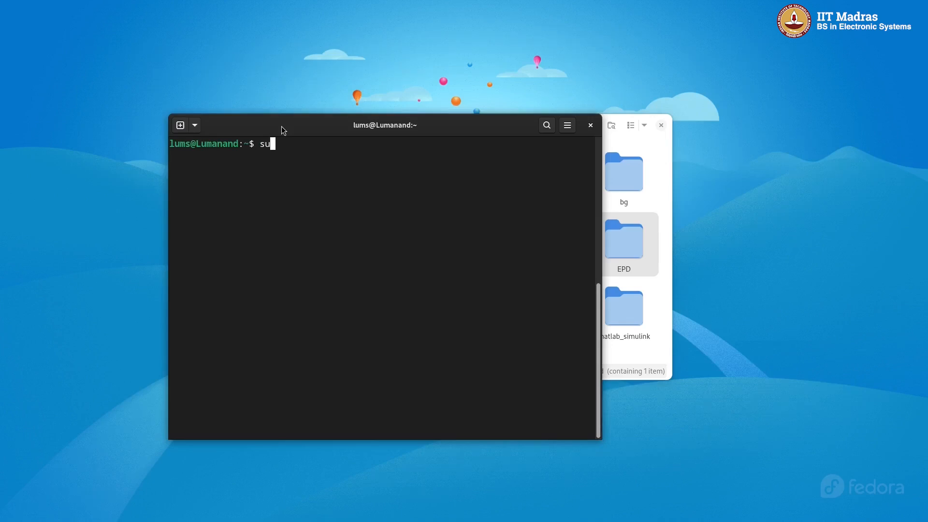
pyautogui.write('dnf install kicad')
pyautogui.press('Return')
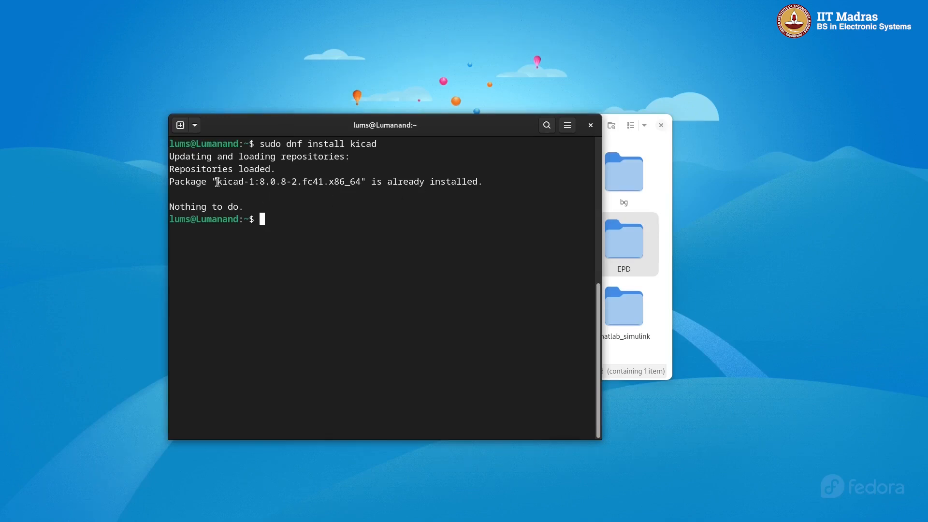
pyautogui.moveTo(217, 182); pyautogui.dragTo(358, 183)
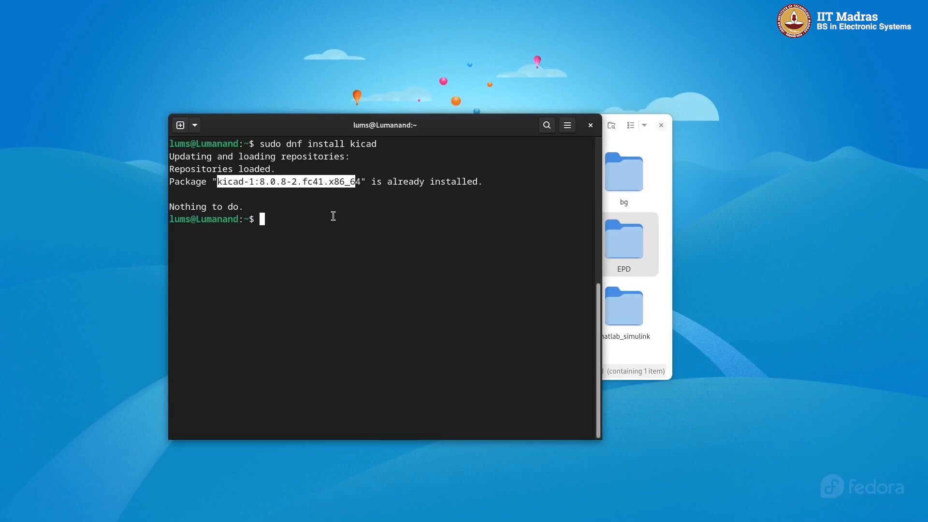
pyautogui.click(274, 219)
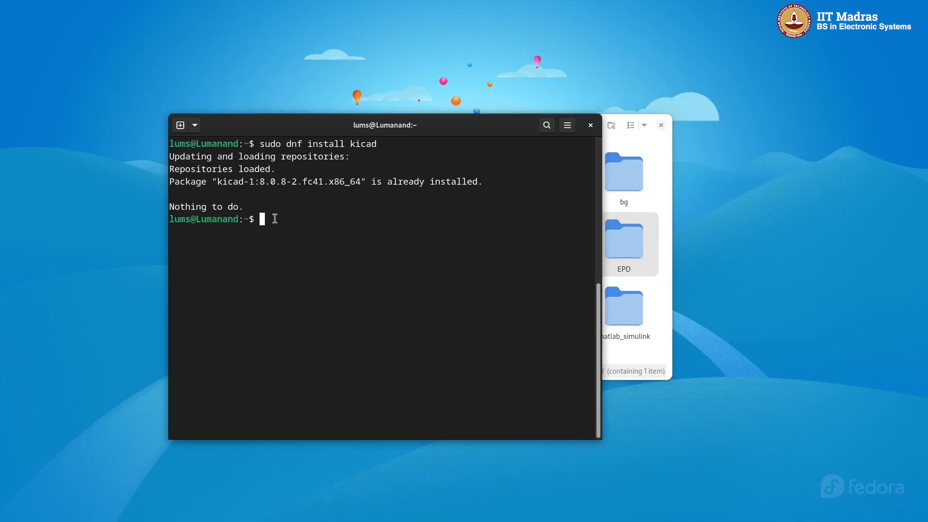
# - Install the ngspice simulator from the terminal with the command sudo dnf install ngspice
pyautogui.write('sudo dnf install ngspice')
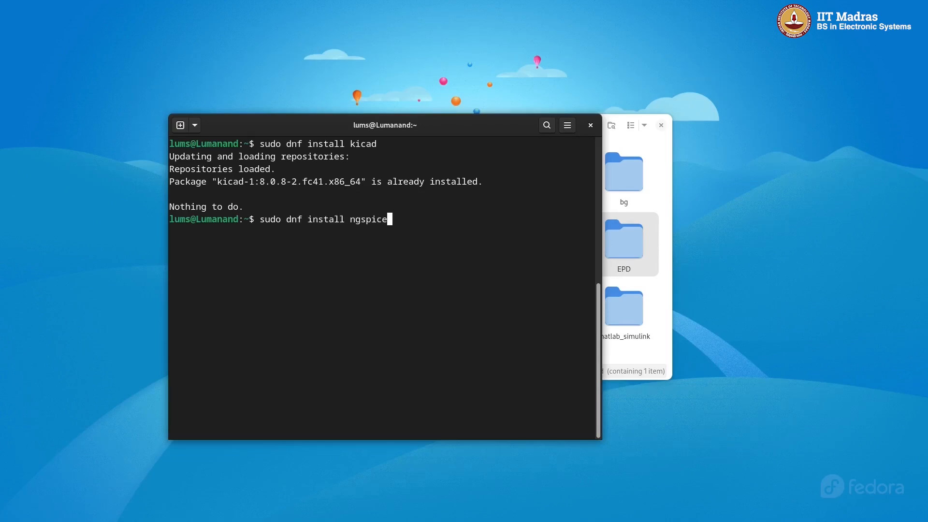
pyautogui.press('Return')
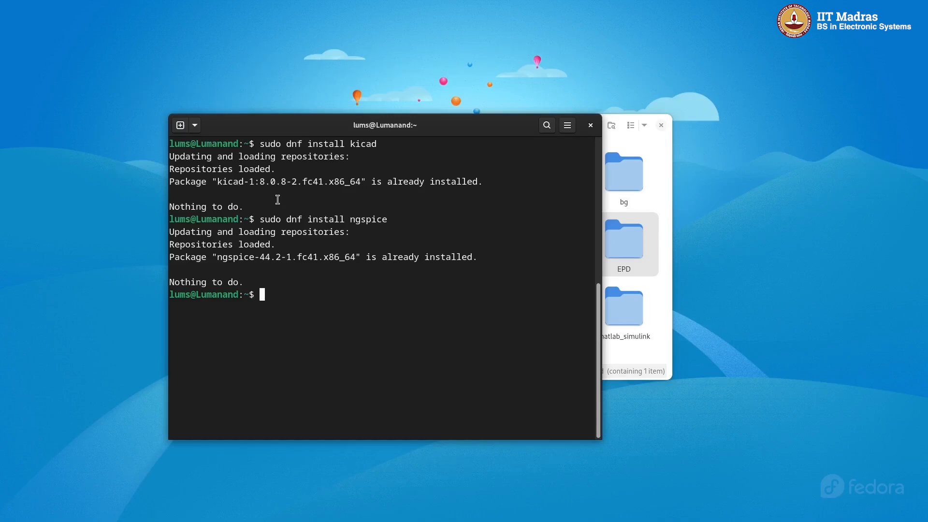
pyautogui.moveTo(218, 259); pyautogui.dragTo(355, 260)
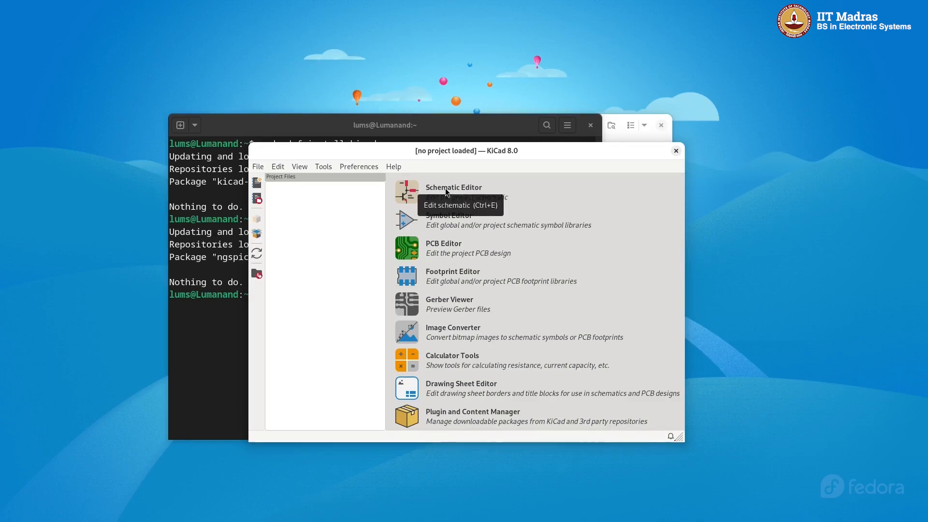
# - In KiCad, create a new project named halfwaveRect in the EPD directory, with a new folder for the project
pyautogui.click(258, 168)
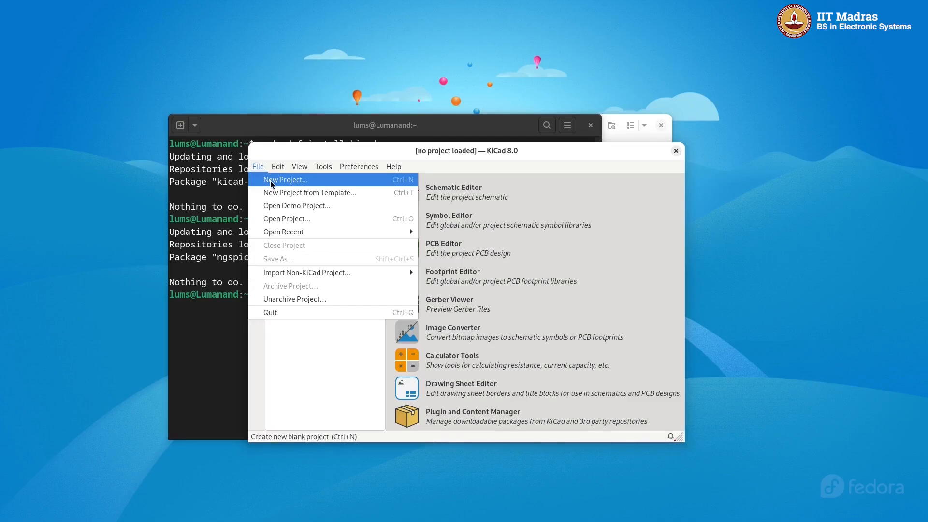
pyautogui.click(272, 182)
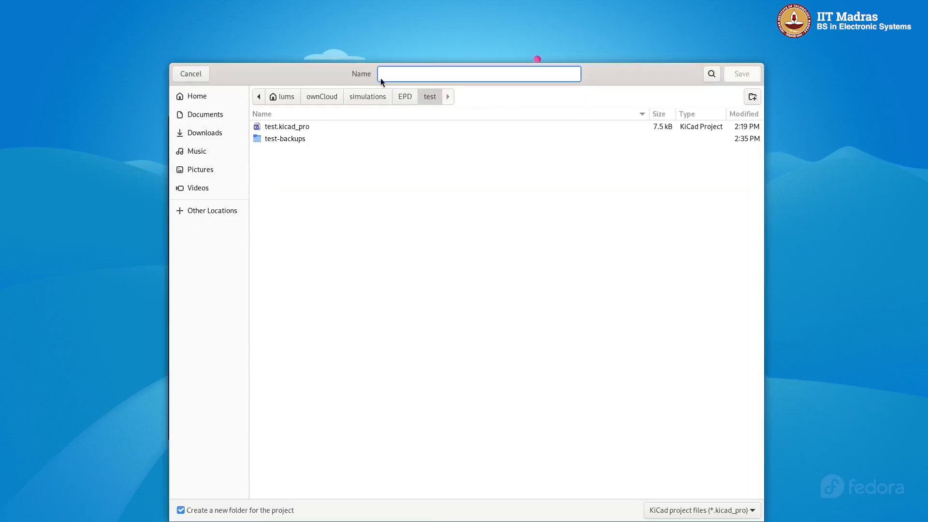
pyautogui.click(404, 97)
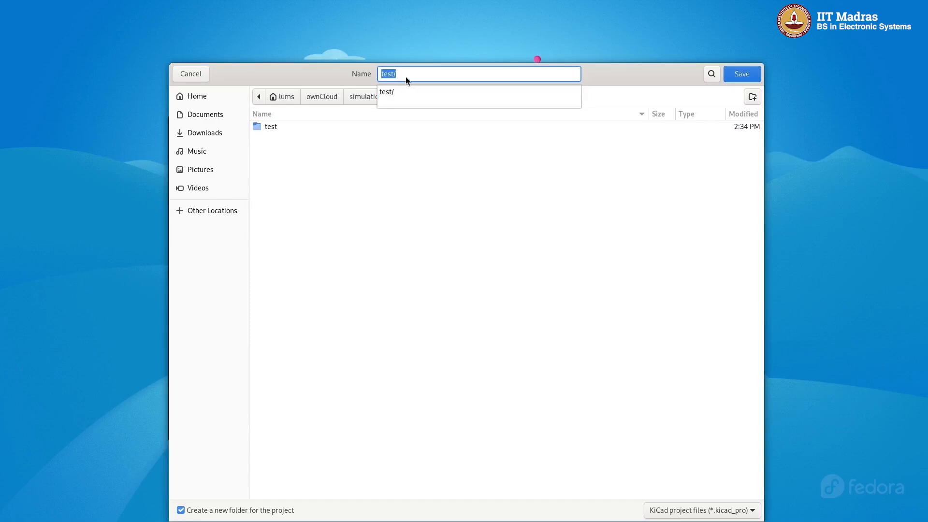
pyautogui.click(403, 75)
pyautogui.click(408, 73)
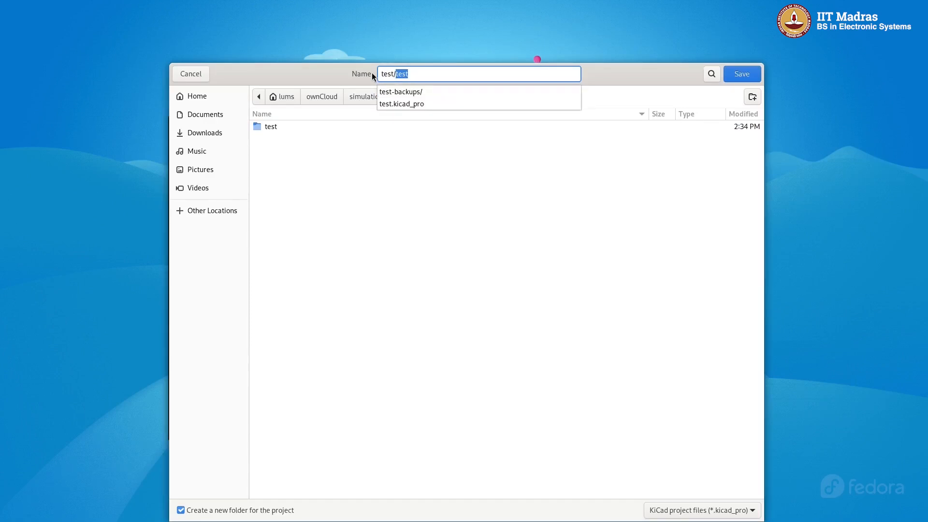
pyautogui.click(420, 73)
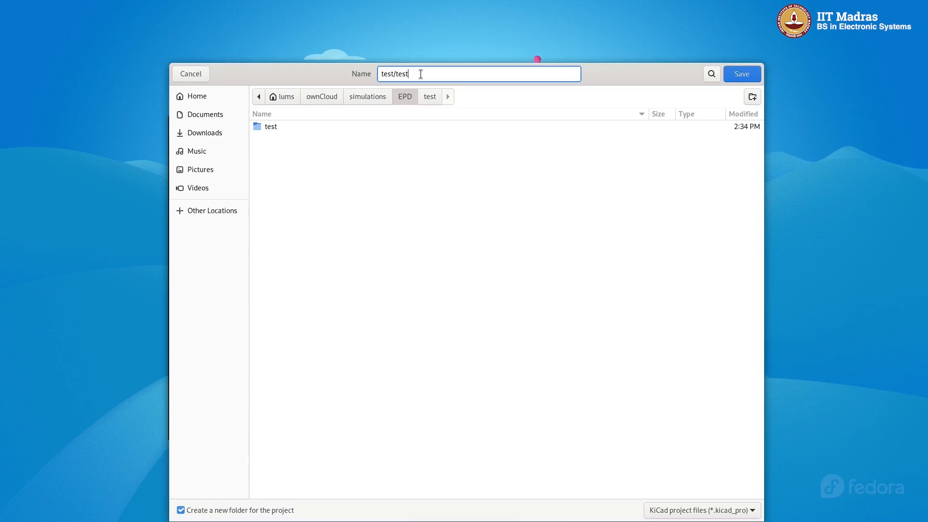
pyautogui.press('BackSpace')
pyautogui.press('BackSpace')
pyautogui.press('BackSpace')
pyautogui.press('BackSpace')
pyautogui.press('BackSpace')
pyautogui.press('BackSpace')
pyautogui.press('BackSpace')
pyautogui.press('BackSpace')
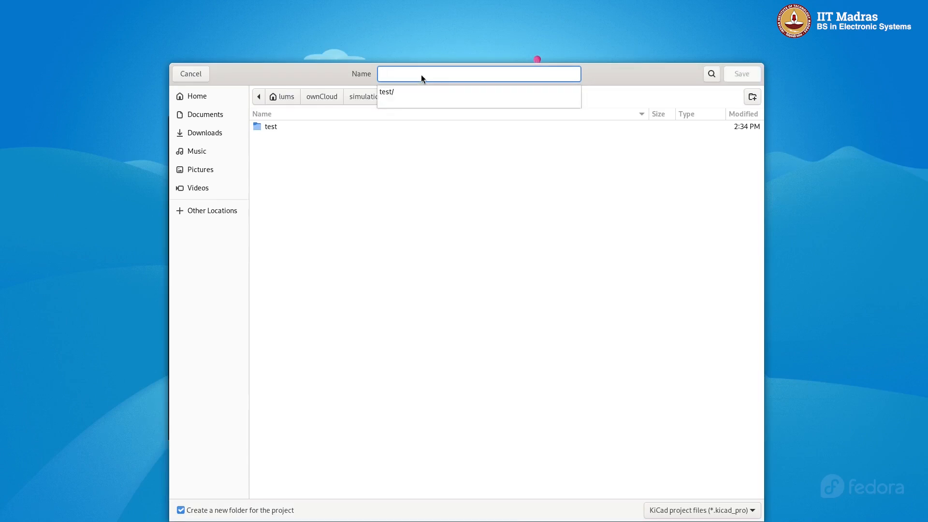
pyautogui.write('halfwaveRect')
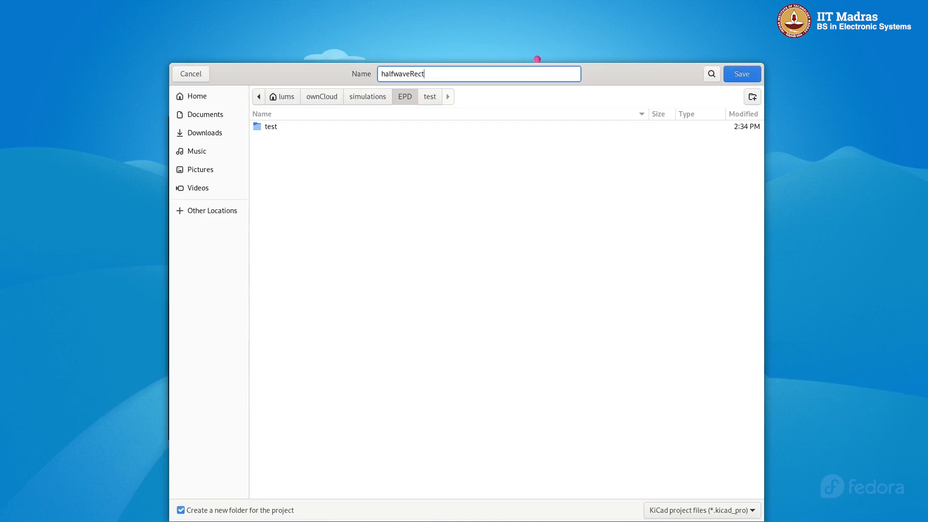
pyautogui.click(736, 74)
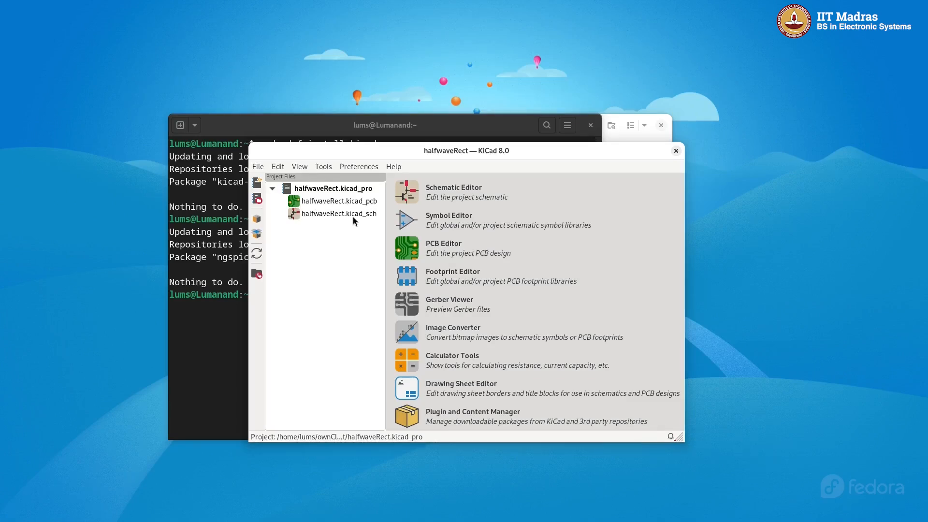
# - Open the project's schematic file halfwaveRect.kicad_sch in the Schematic Editor and maximize its window
pyautogui.click(329, 217)
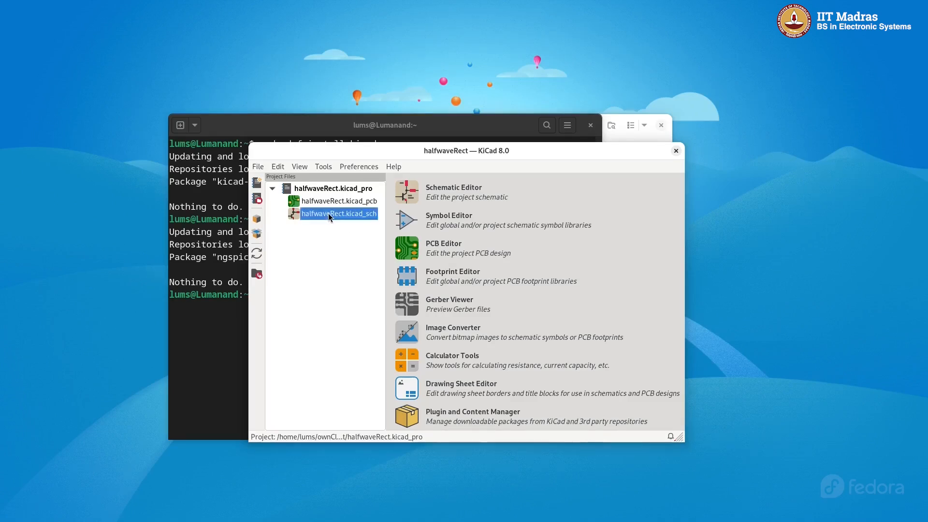
pyautogui.doubleClick(332, 217)
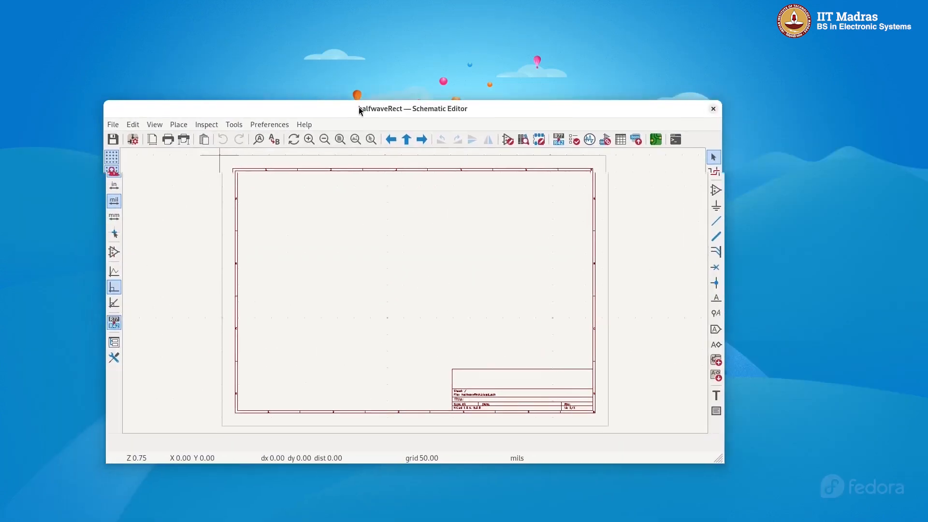
pyautogui.moveTo(360, 110); pyautogui.dragTo(370, 0)
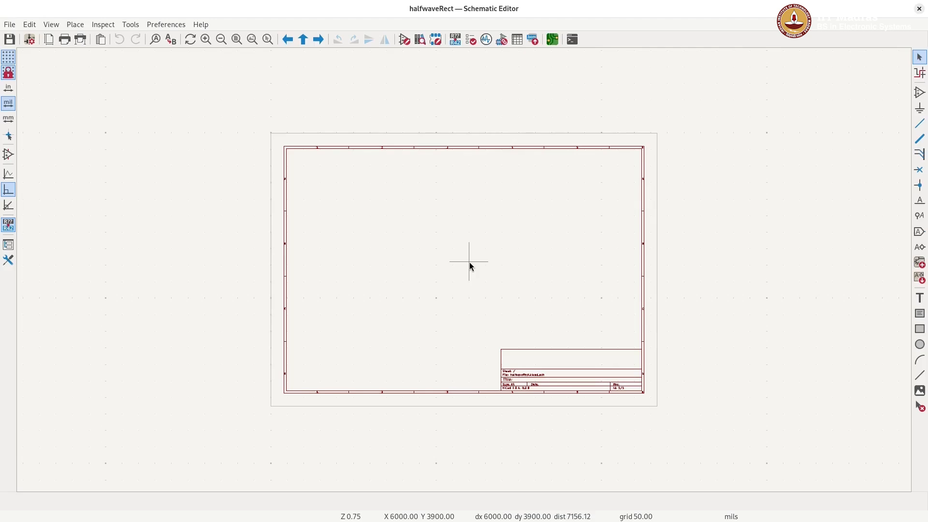
pyautogui.scroll(1, 469, 262)
pyautogui.scroll(1, 465, 271)
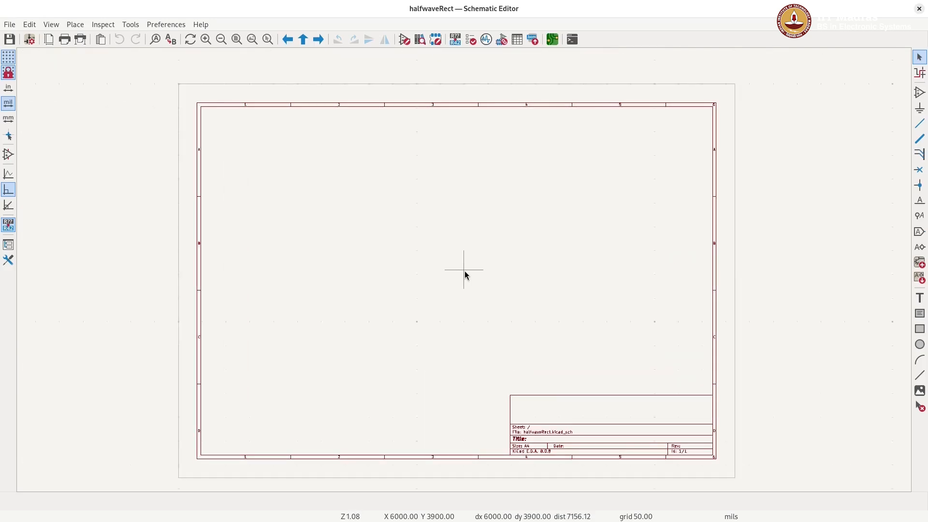
pyautogui.scroll(1, 465, 271)
pyautogui.scroll(-2, 465, 266)
pyautogui.scroll(3, 465, 271)
pyautogui.scroll(-4, 465, 270)
pyautogui.scroll(3, 465, 270)
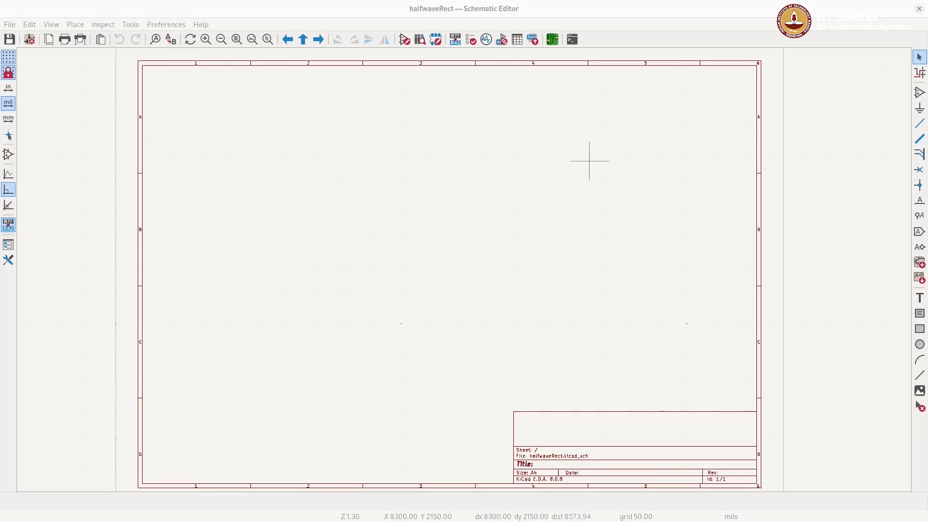
# - Switch to Xournal and examine the sketched half-wave rectifier circuit with its capacitor and waveforms
pyautogui.moveTo(0, 174); pyautogui.dragTo(421, 122)
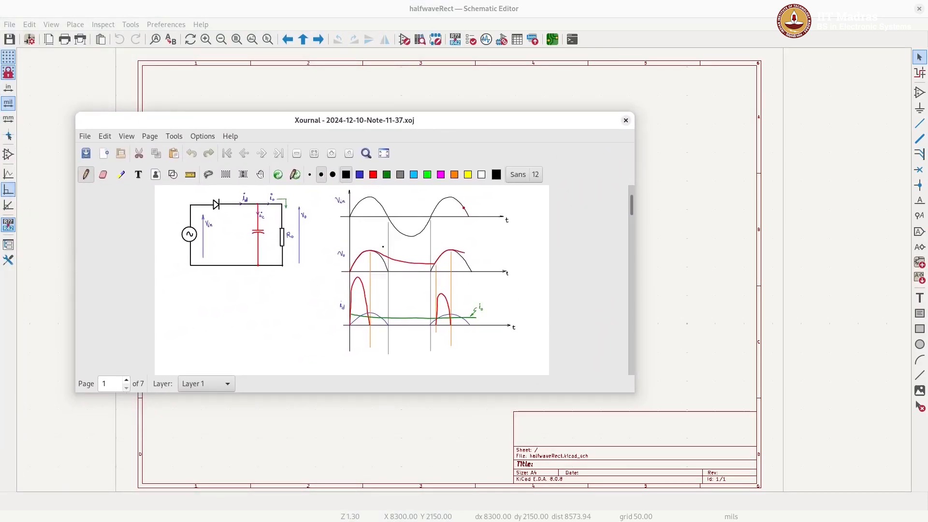
pyautogui.click(208, 175)
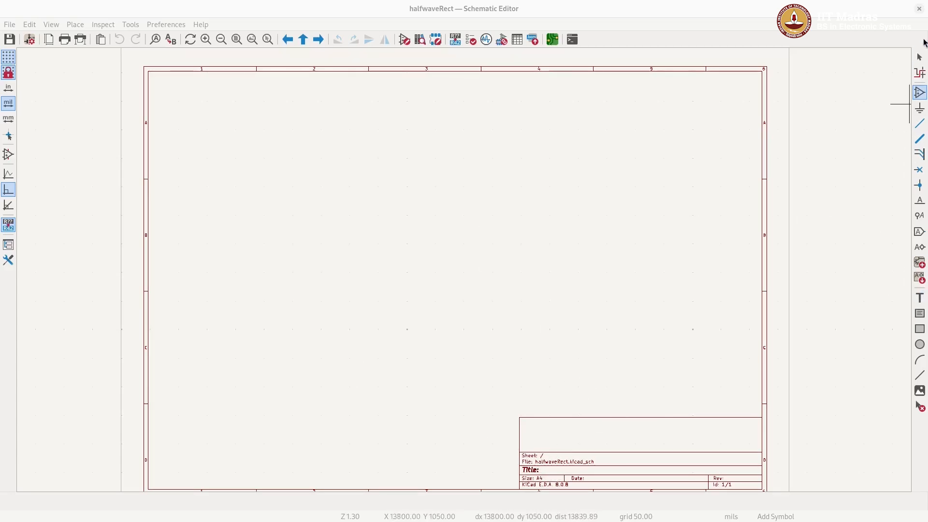
# - In the Schematic Editor, place the text "HALF WAVE RECTIFER WITH CAPACITOR FILTER" as a heading near the top of the sheet
pyautogui.click(921, 299)
pyautogui.click(905, 296)
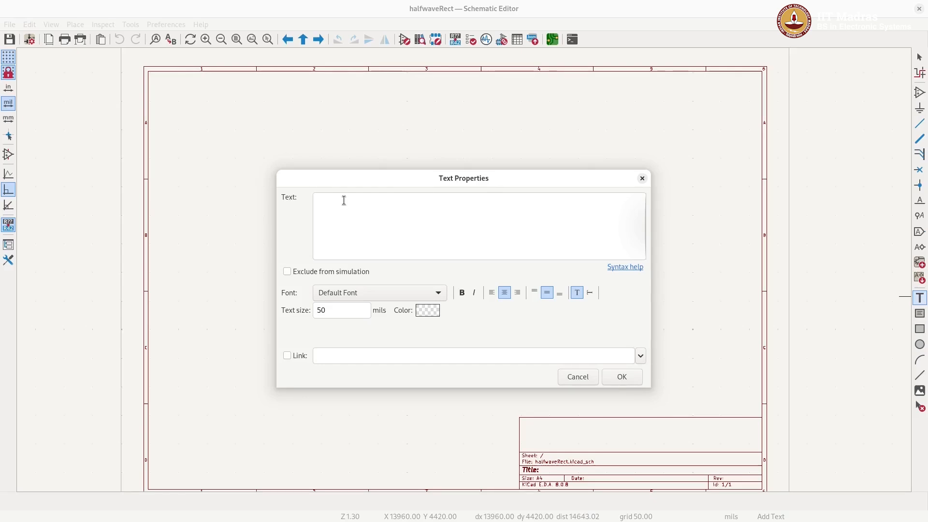
pyautogui.write('FER WIT')
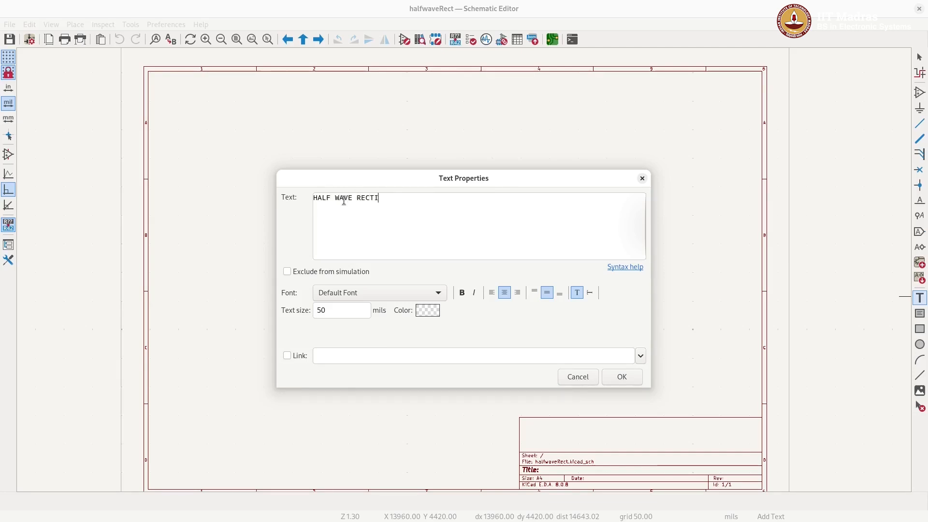
pyautogui.write('H CAPACITOR FILTER')
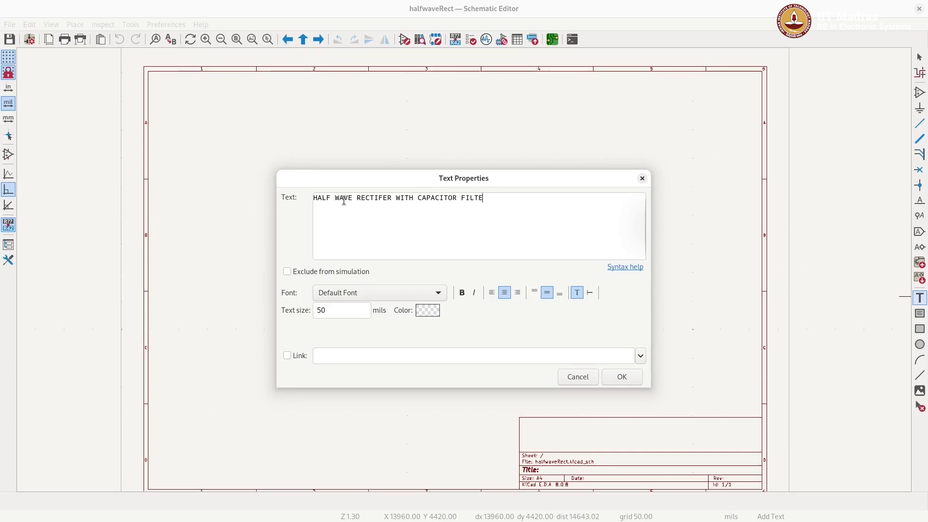
pyautogui.click(622, 377)
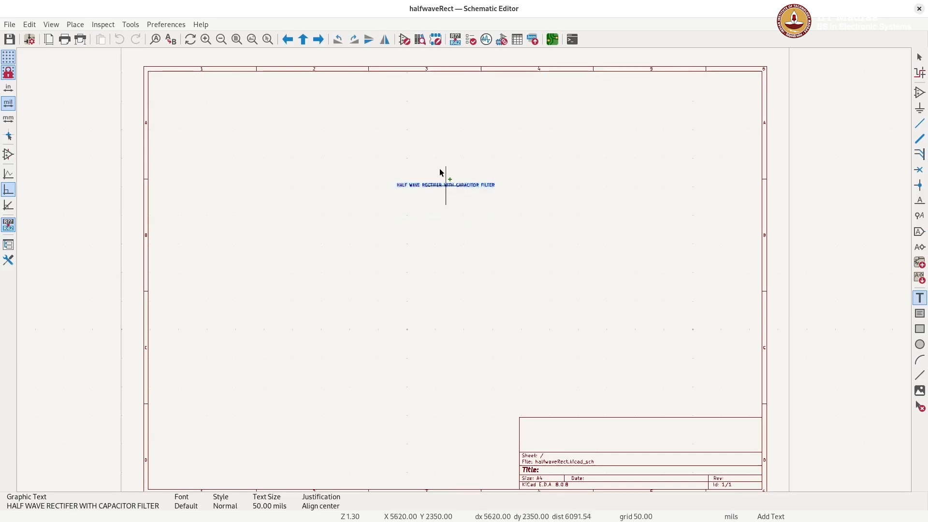
pyautogui.click(427, 129)
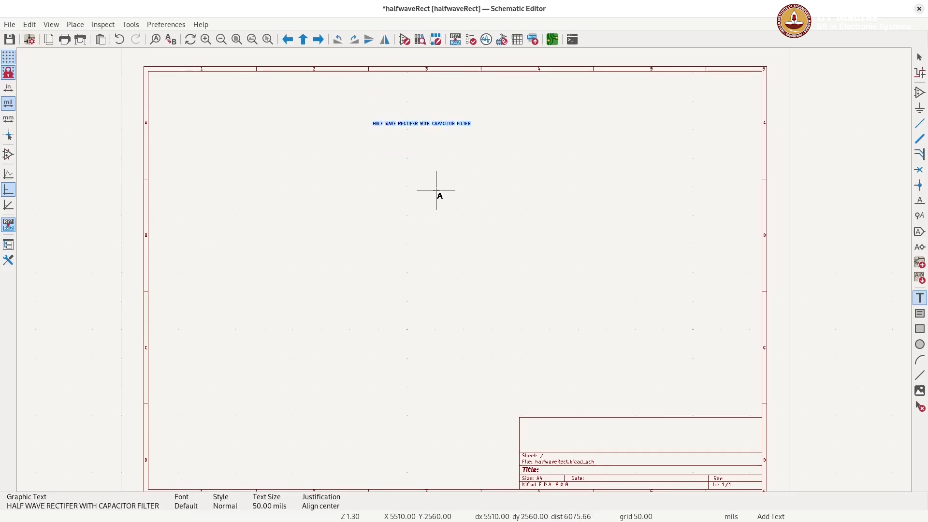
pyautogui.click(449, 145)
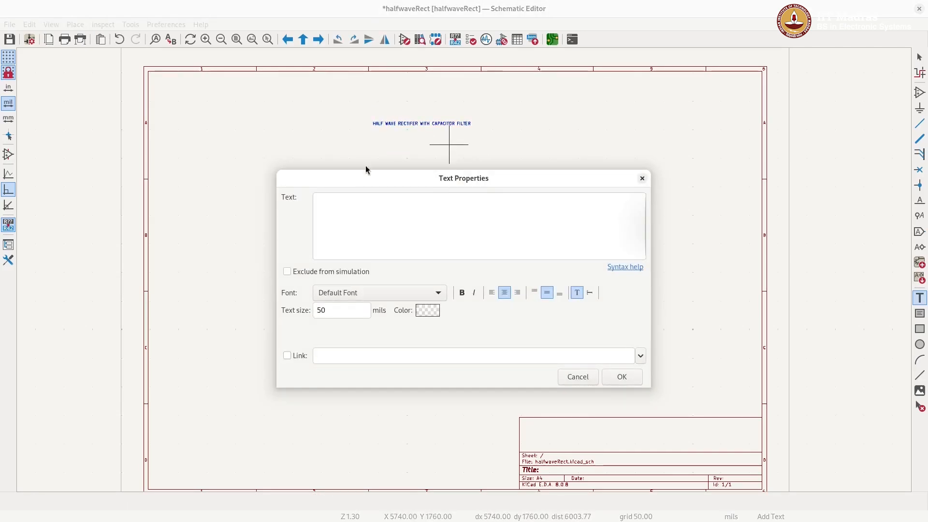
pyautogui.click(643, 178)
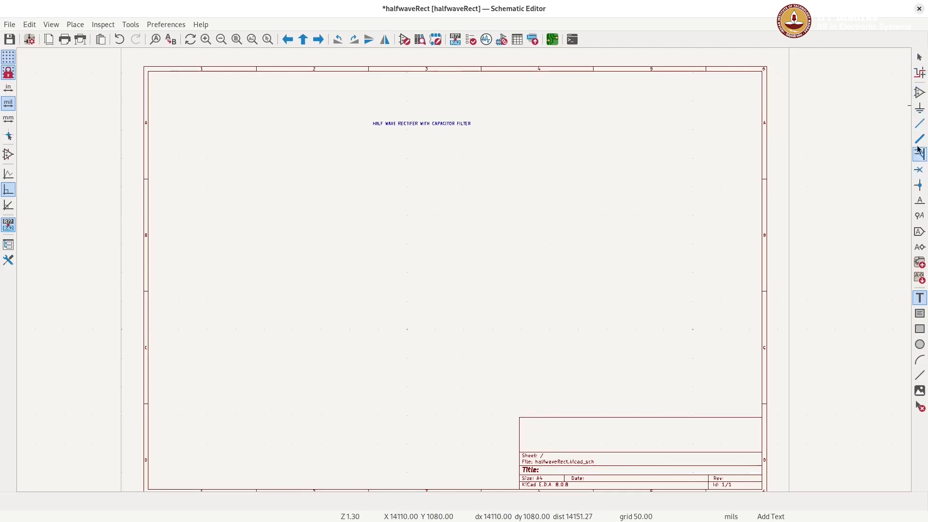
# - Add a VSIN sinusoidal voltage source from the Simulation_SPICE library on the left side of the sheet
pyautogui.click(919, 96)
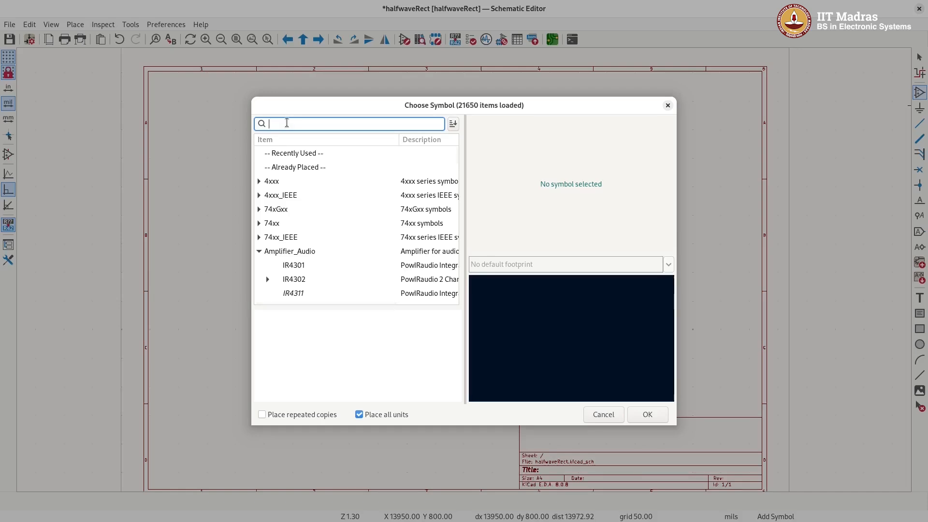
pyautogui.write('VSI')
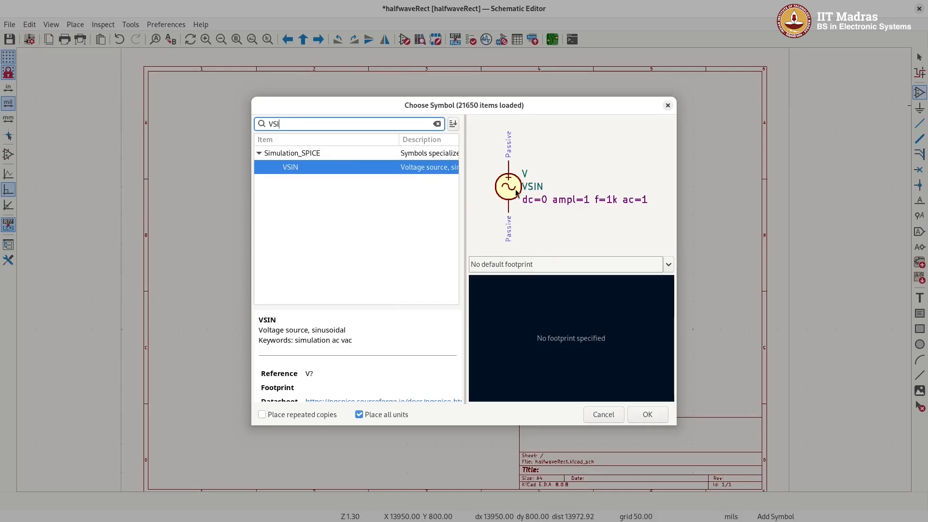
pyautogui.click(647, 414)
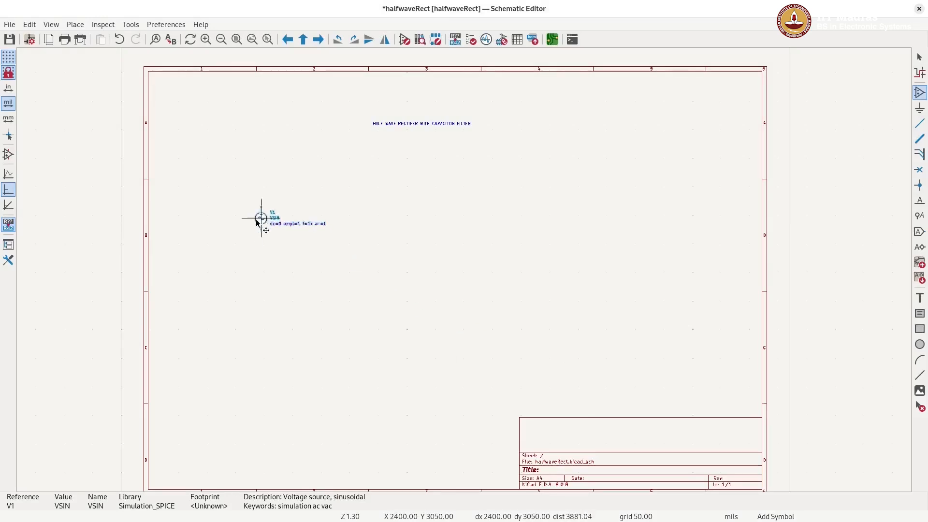
pyautogui.click(250, 245)
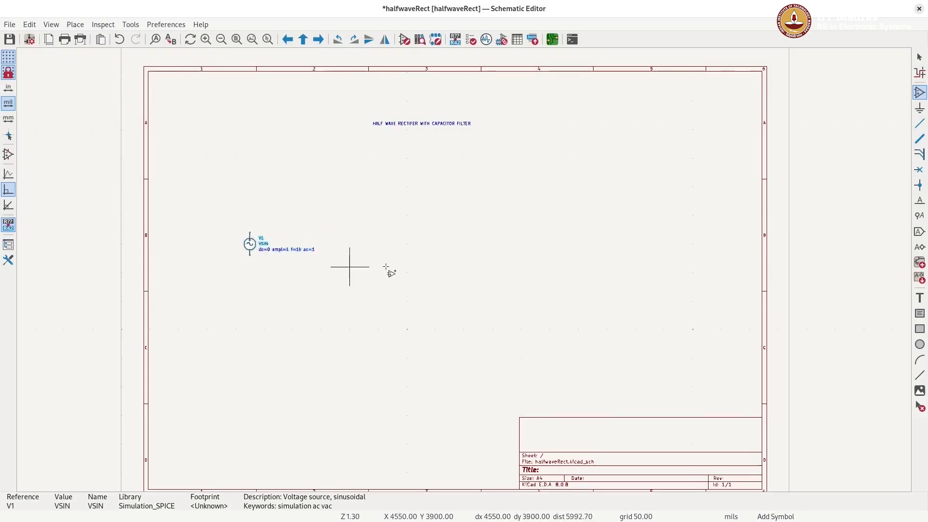
# - Add a D diode from the Device library above and right of the VSIN source, rotated so its cathode faces right
pyautogui.click(386, 266)
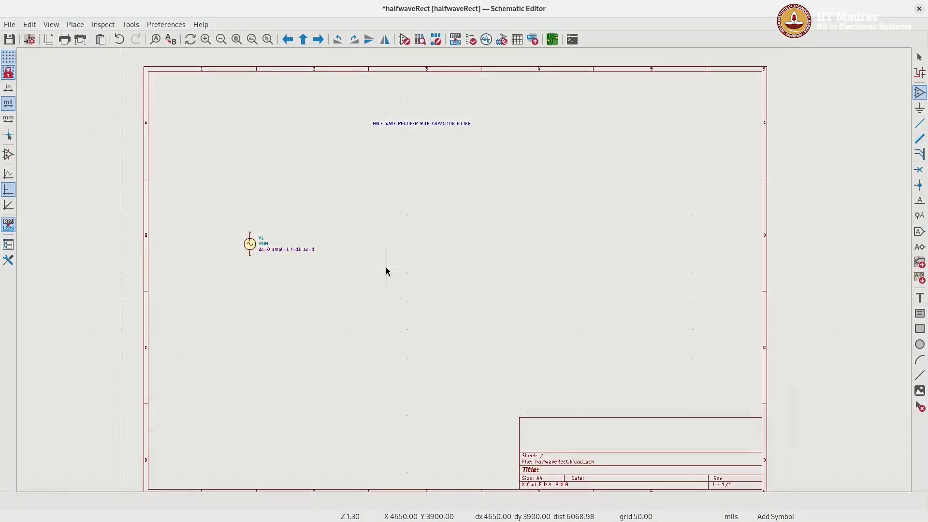
pyautogui.write('VSI')
pyautogui.doubleClick(268, 124)
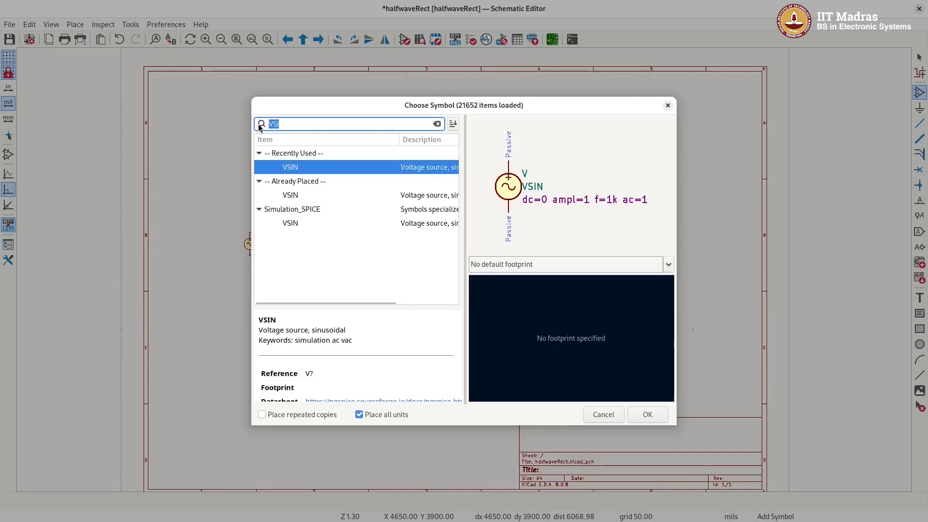
pyautogui.write('D')
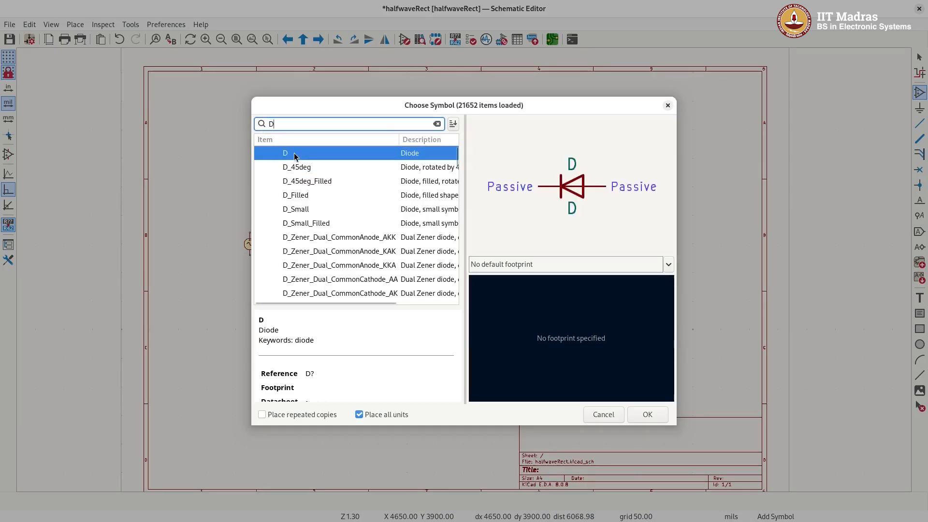
pyautogui.click(647, 415)
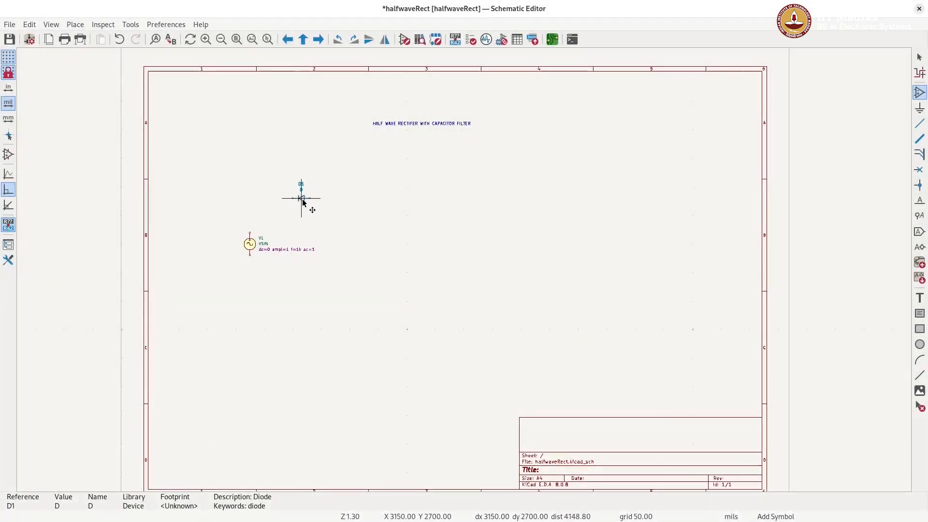
pyautogui.press('r')
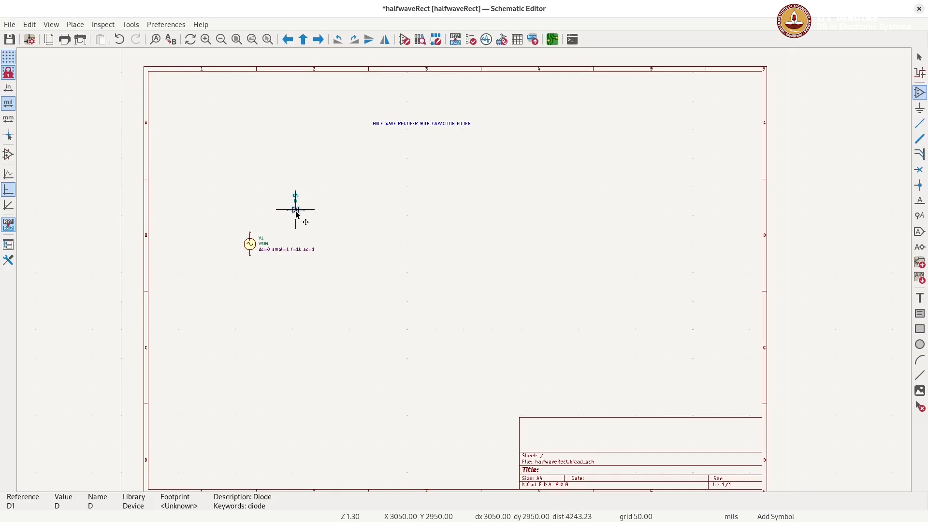
pyautogui.click(296, 213)
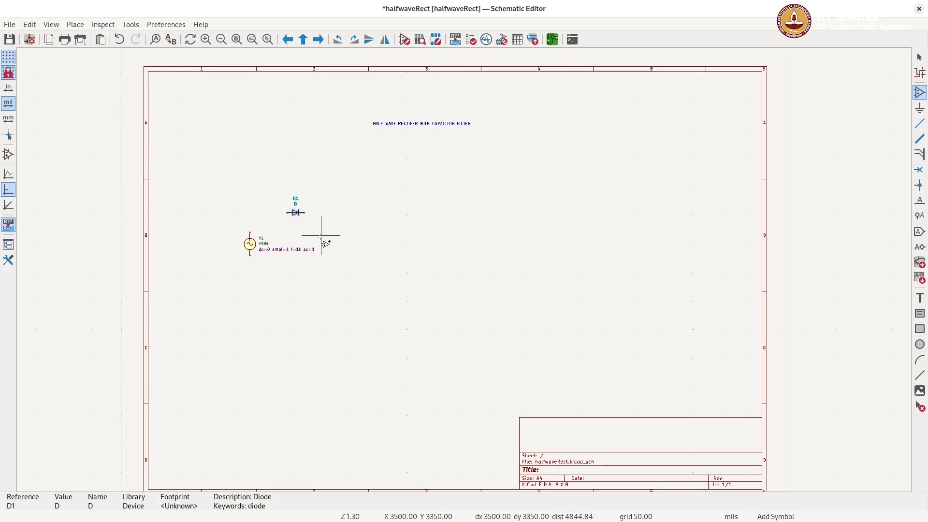
# - Add an unpolarized capacitor C from the Device library to the right of the source, upright and level with it
pyautogui.click(362, 241)
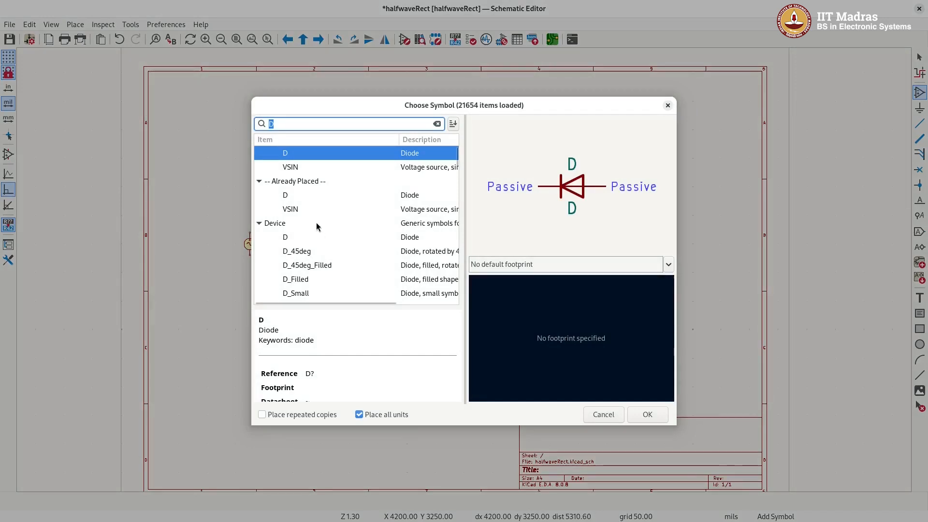
pyautogui.doubleClick(271, 123)
pyautogui.write('C')
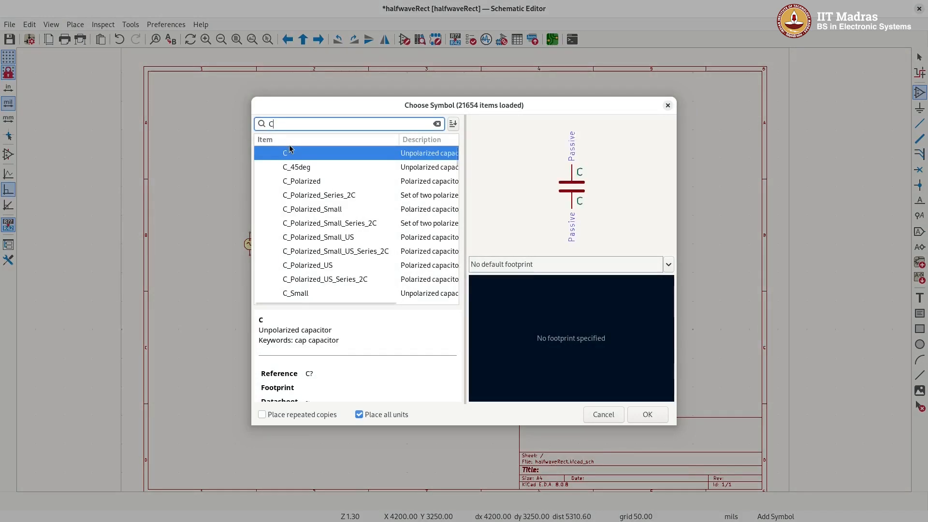
pyautogui.click(648, 415)
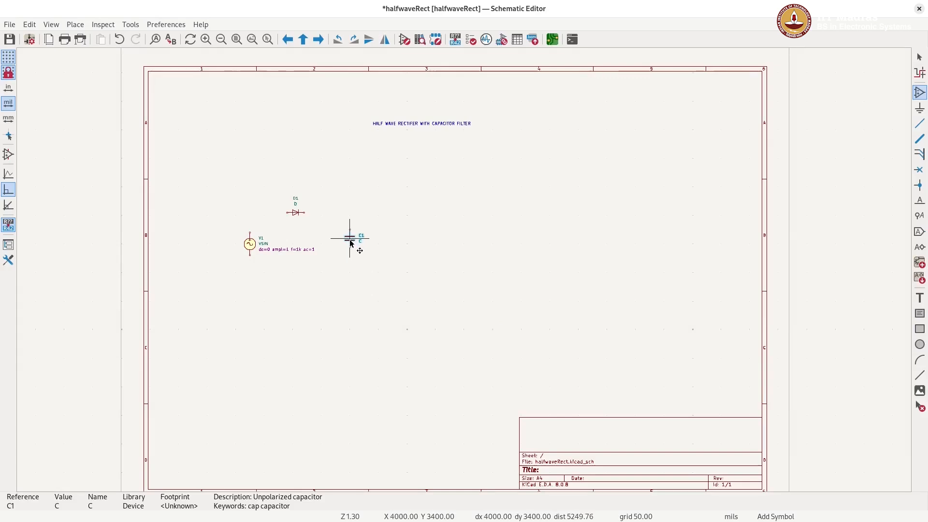
pyautogui.click(350, 243)
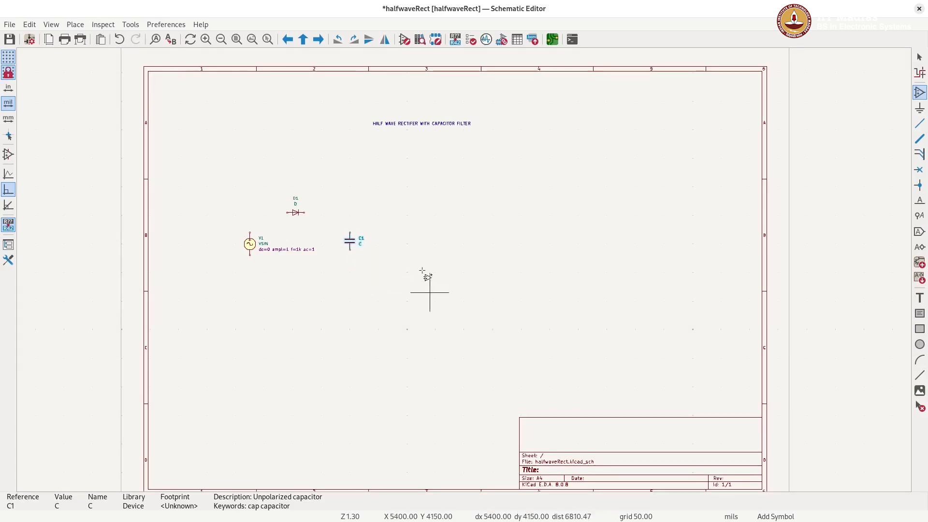
# - Add a resistor R from the Device library to the right of the capacitor, upright and level with it
pyautogui.click(404, 236)
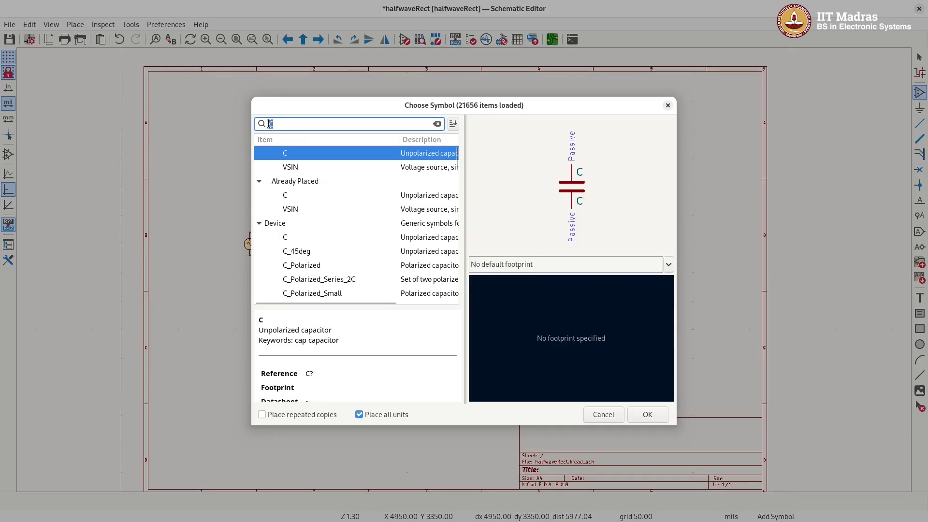
pyautogui.write('R')
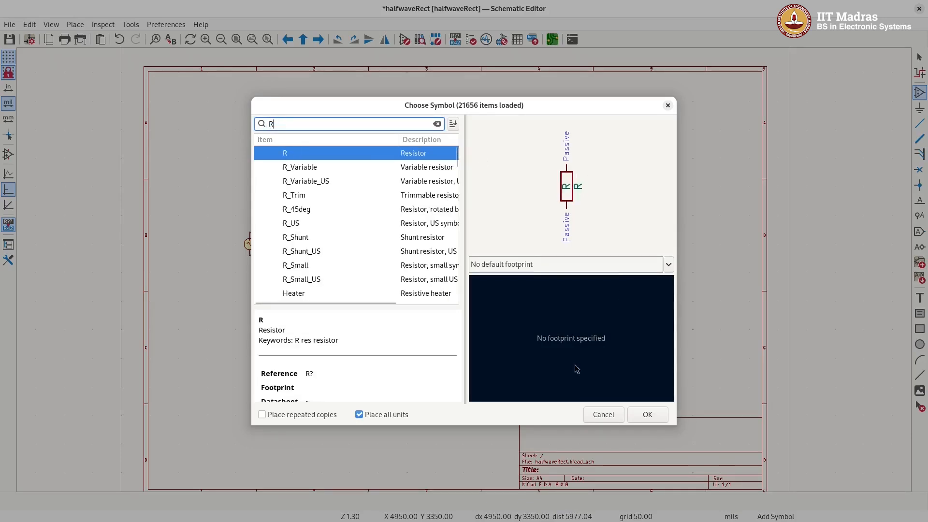
pyautogui.click(649, 415)
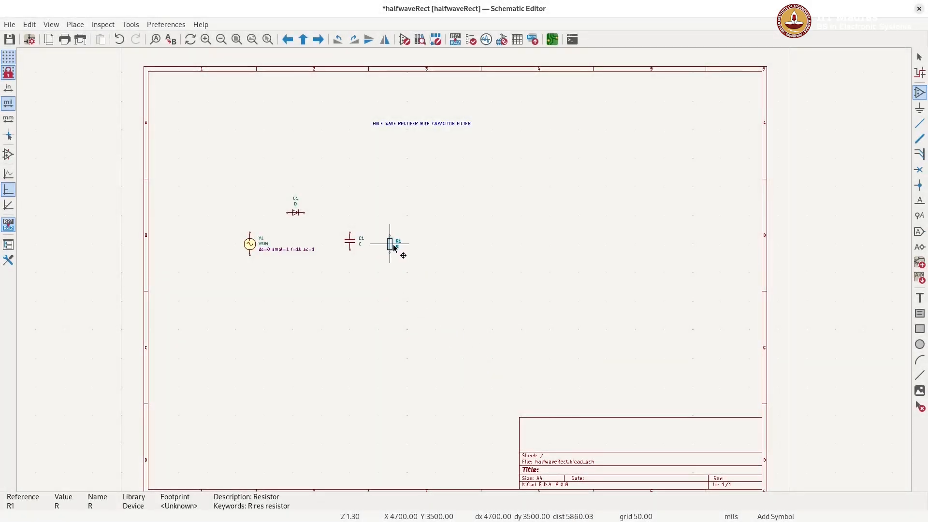
pyautogui.click(393, 248)
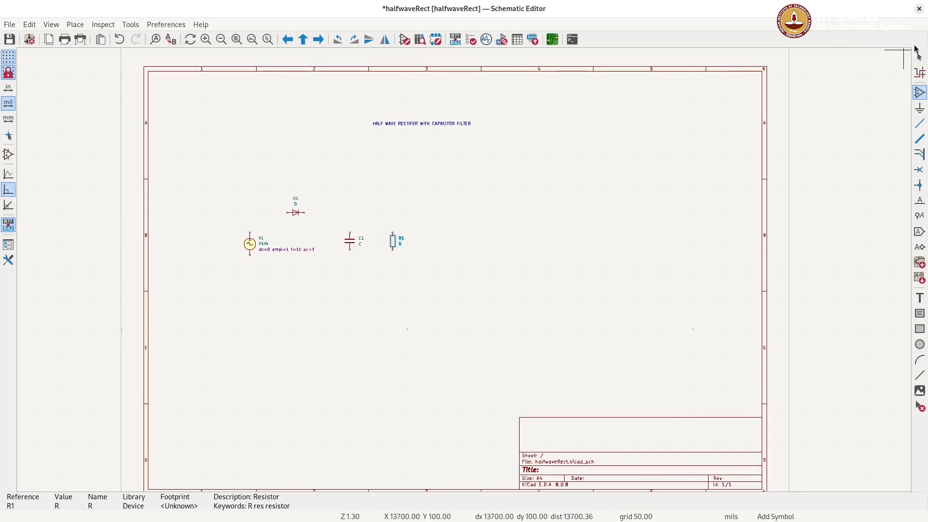
# - Move the source, diode, capacitor and resistor together up and to the right, just beneath the heading
pyautogui.click(916, 58)
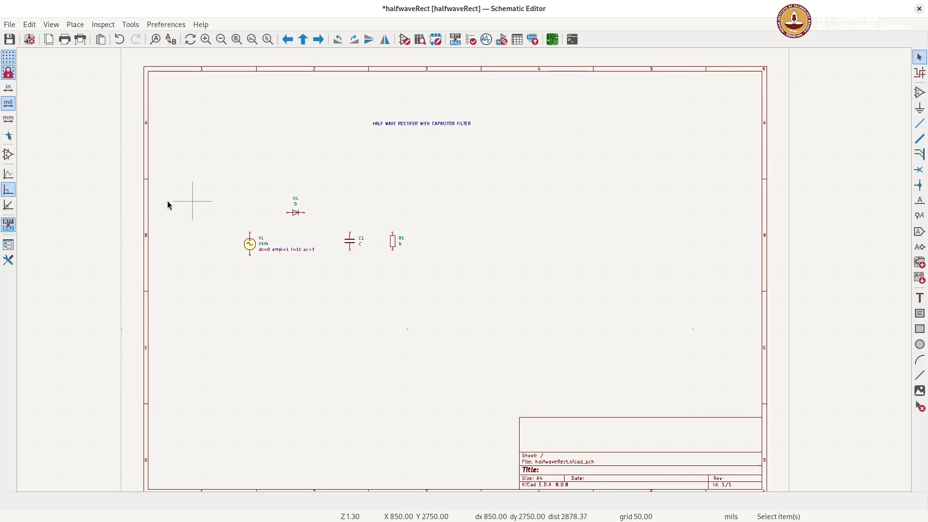
pyautogui.moveTo(226, 181); pyautogui.dragTo(464, 326)
pyautogui.moveTo(394, 238); pyautogui.dragTo(485, 186)
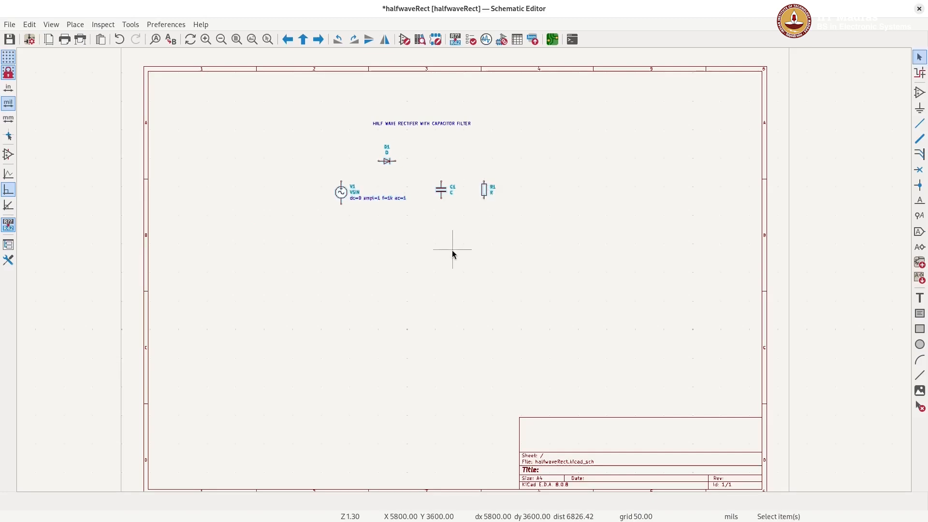
# - Wire the positive terminal of the VSIN source to the diode's anode
pyautogui.scroll(2, 441, 183)
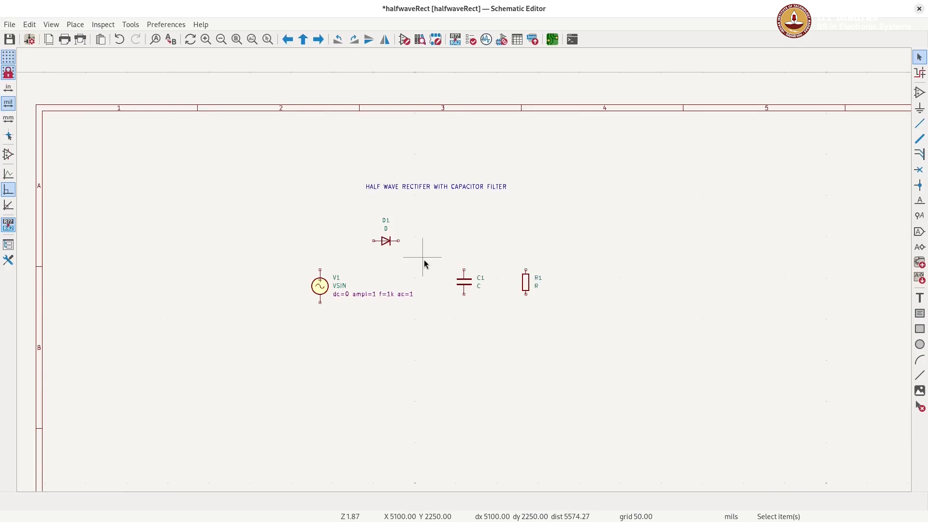
pyautogui.scroll(1, 424, 264)
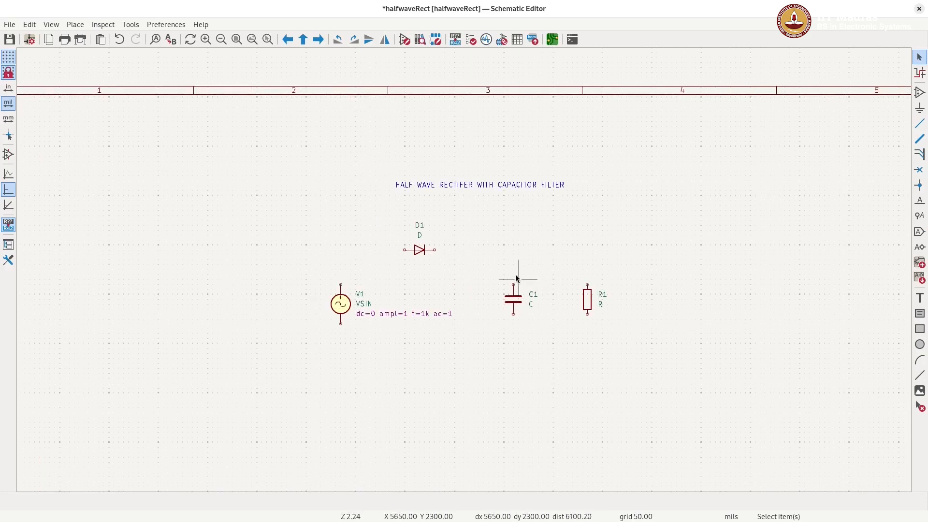
pyautogui.scroll(1, 516, 274)
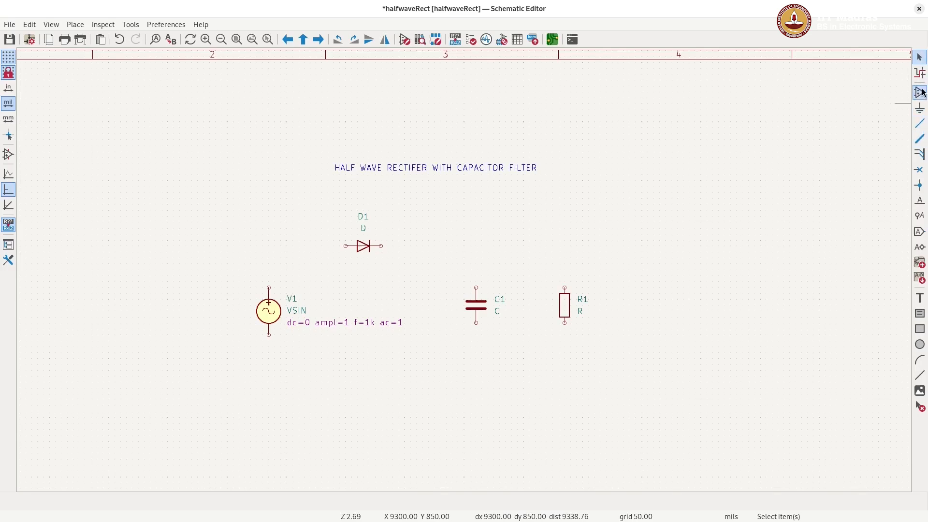
pyautogui.click(920, 125)
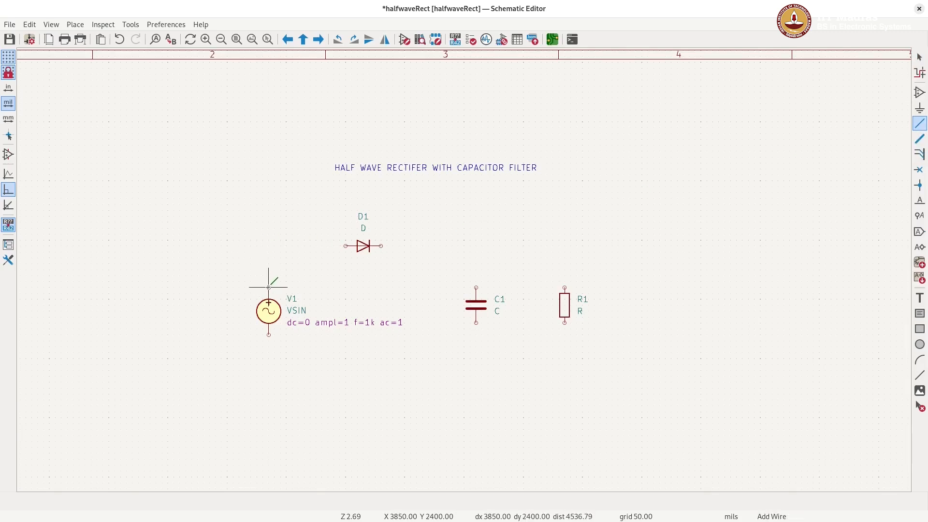
pyautogui.click(268, 288)
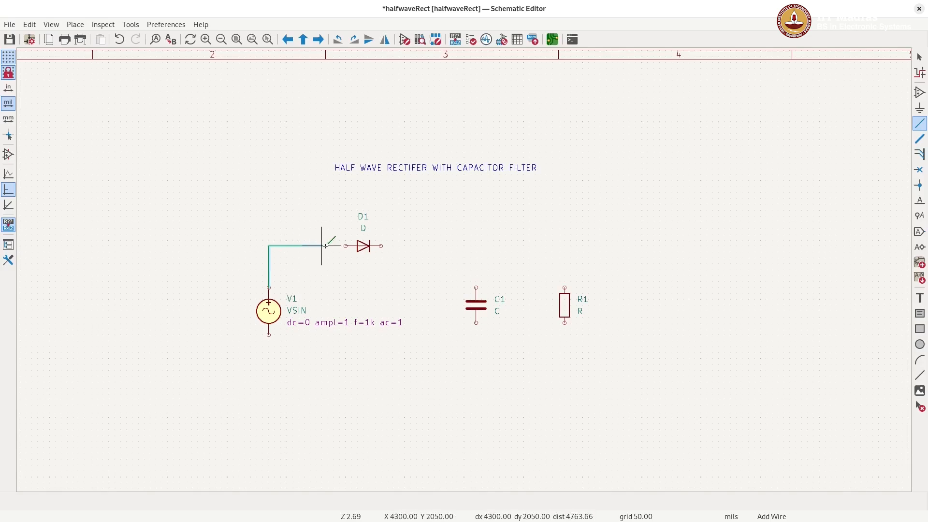
pyautogui.click(346, 246)
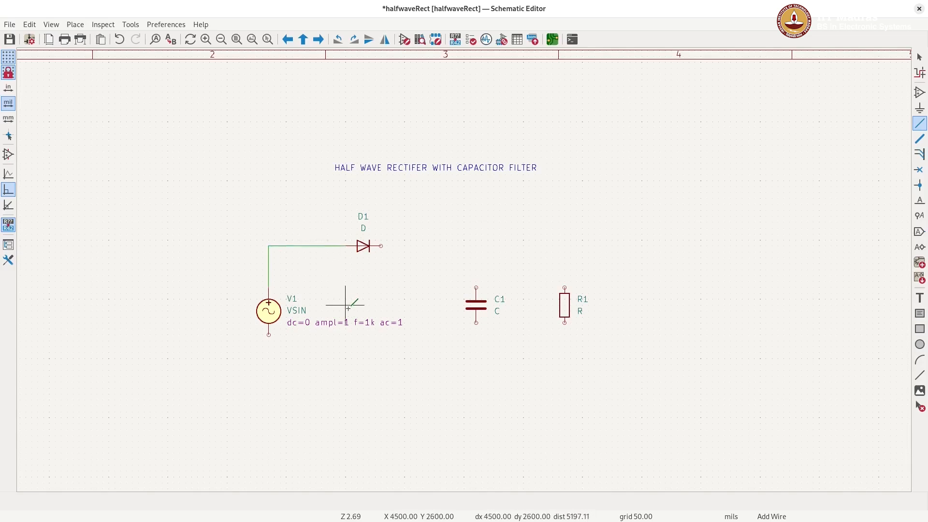
# - Wire the source's negative terminal to the capacitor's lower pin and the capacitor's upper pin to the diode's cathode
pyautogui.click(268, 335)
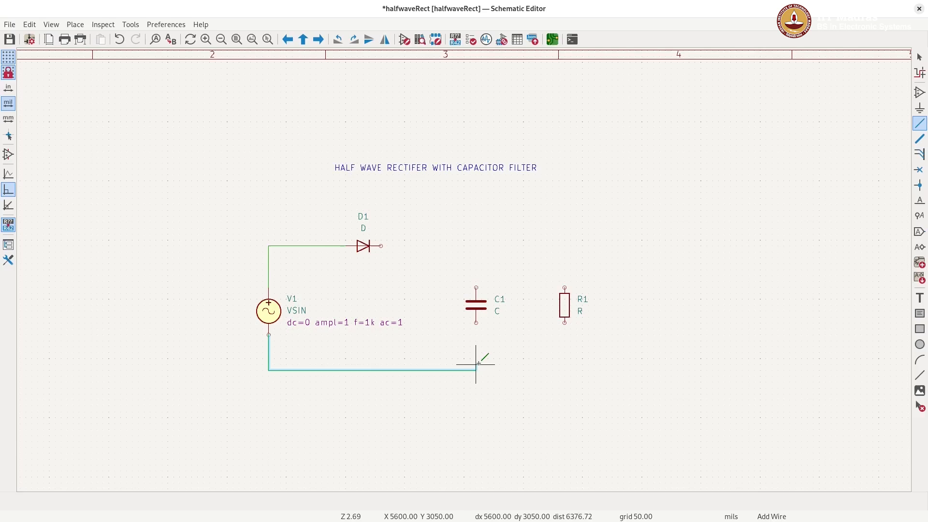
pyautogui.click(476, 323)
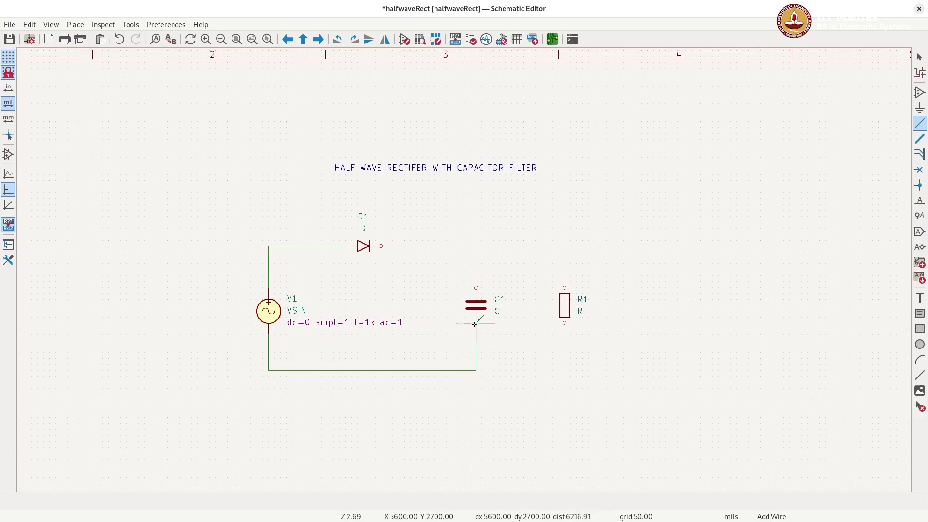
pyautogui.click(477, 287)
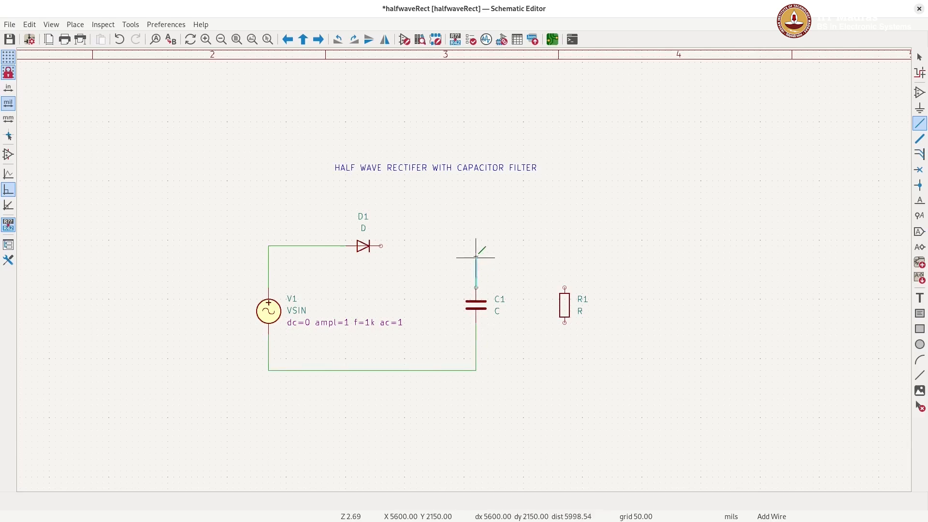
pyautogui.click(382, 245)
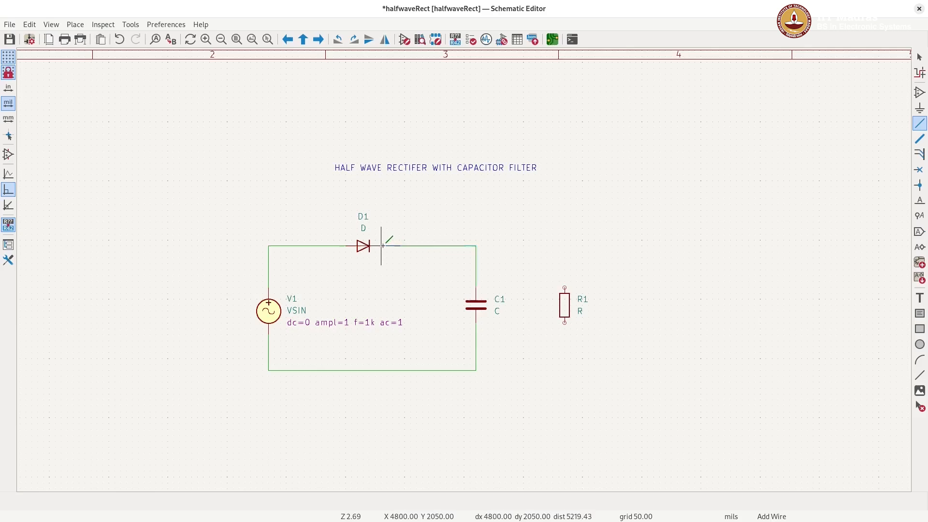
# - Wire the resistor in parallel with the capacitor, joining both its pins to the capacitor's upper and lower wire corners
pyautogui.click(565, 287)
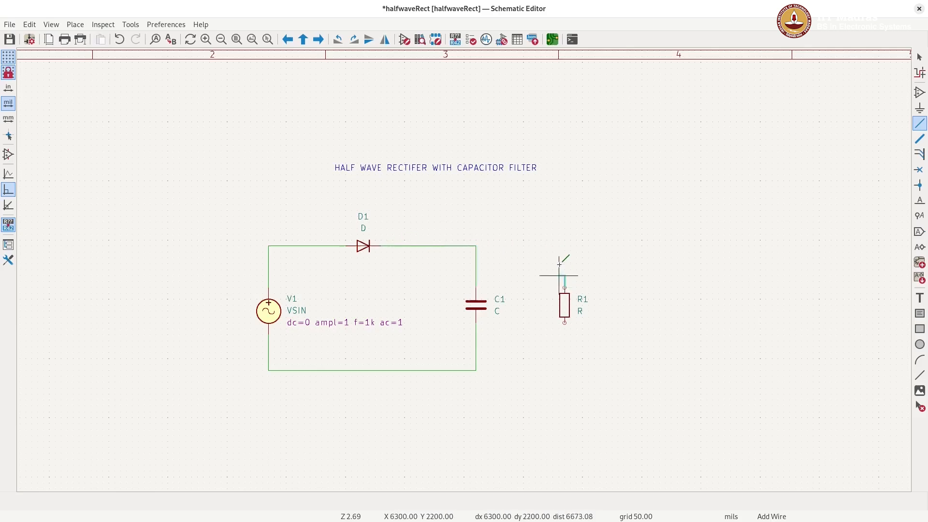
pyautogui.click(476, 246)
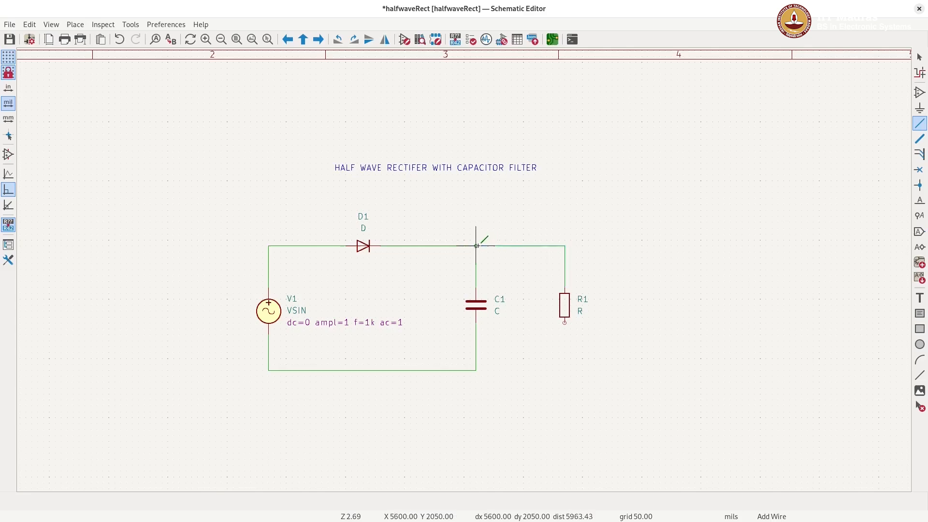
pyautogui.click(564, 322)
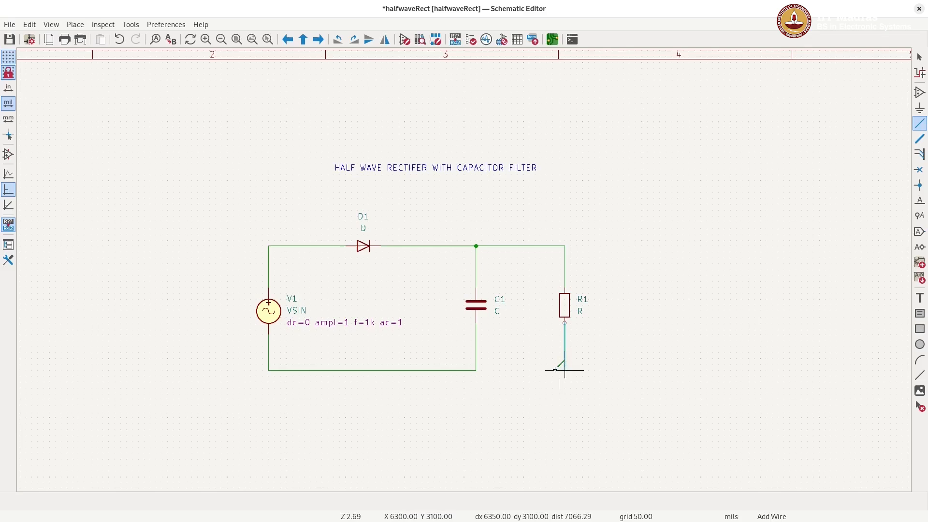
pyautogui.click(476, 371)
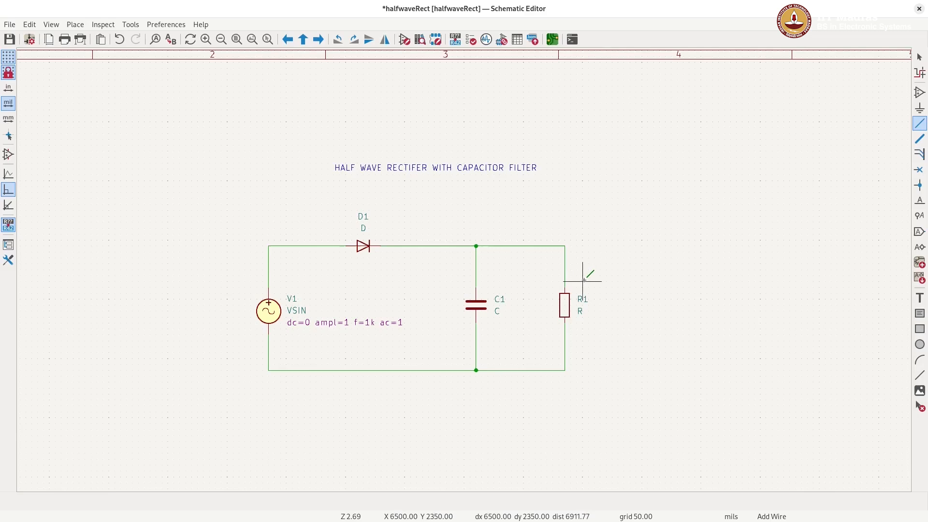
pyautogui.click(920, 58)
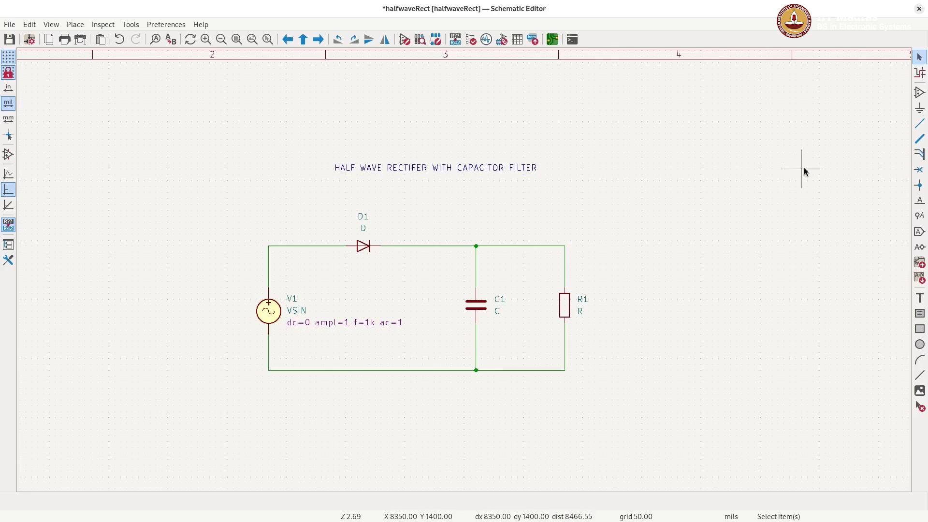
# - Add the 0 reference potential symbol from the Simulation_SPICE library just below the capacitor's lower junction
pyautogui.click(921, 92)
pyautogui.click(700, 166)
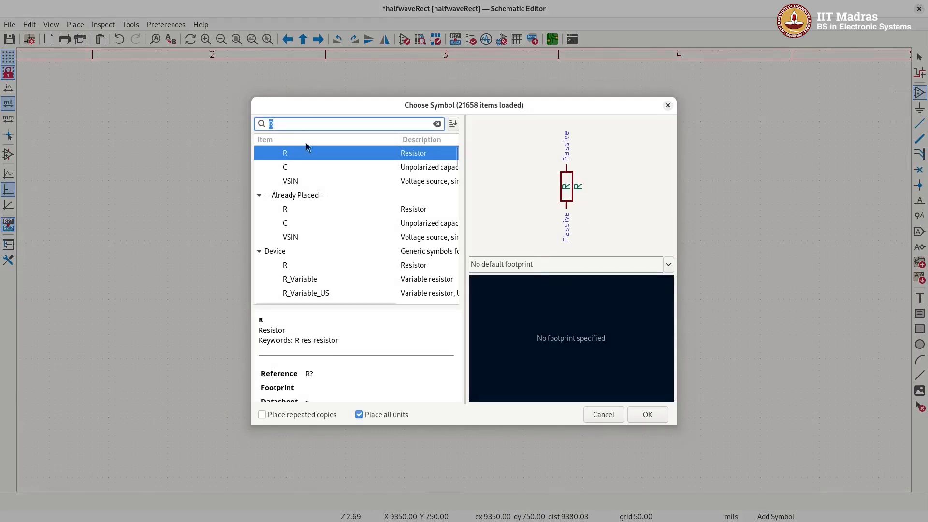
pyautogui.write('D')
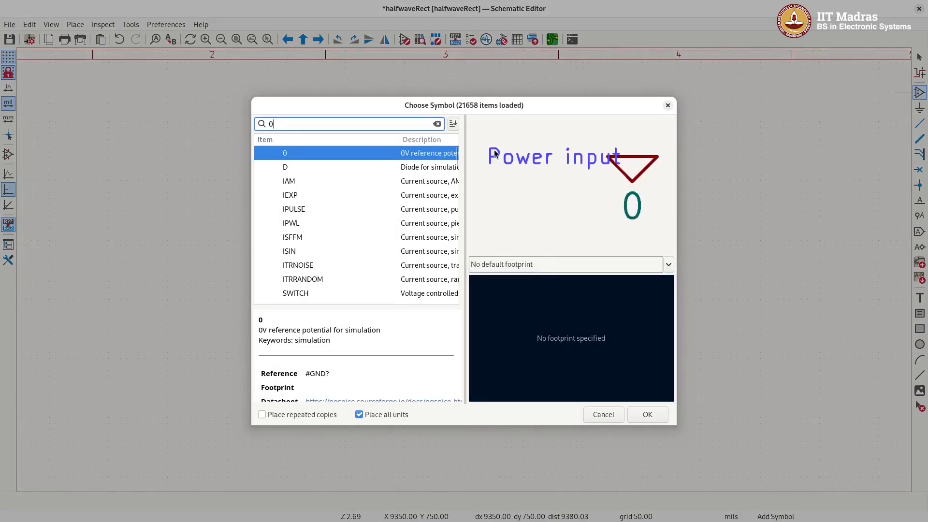
pyautogui.click(648, 414)
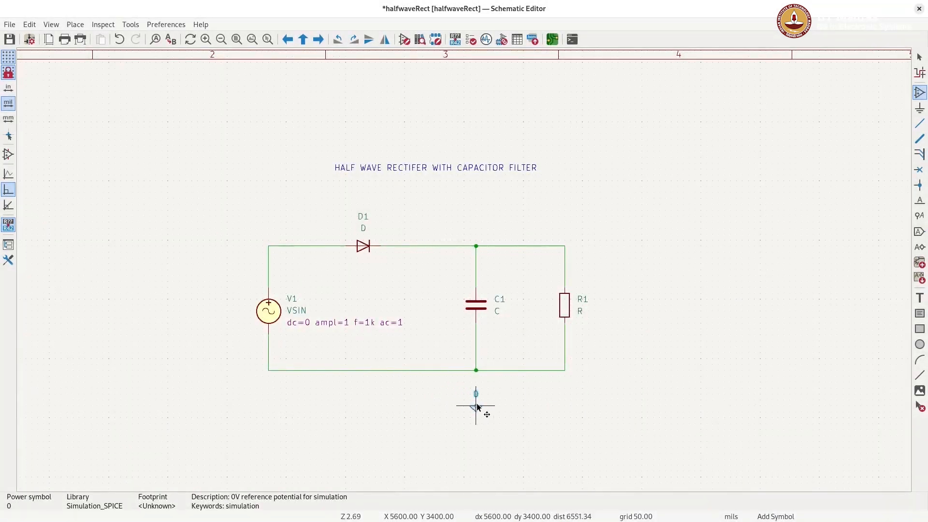
pyautogui.click(477, 403)
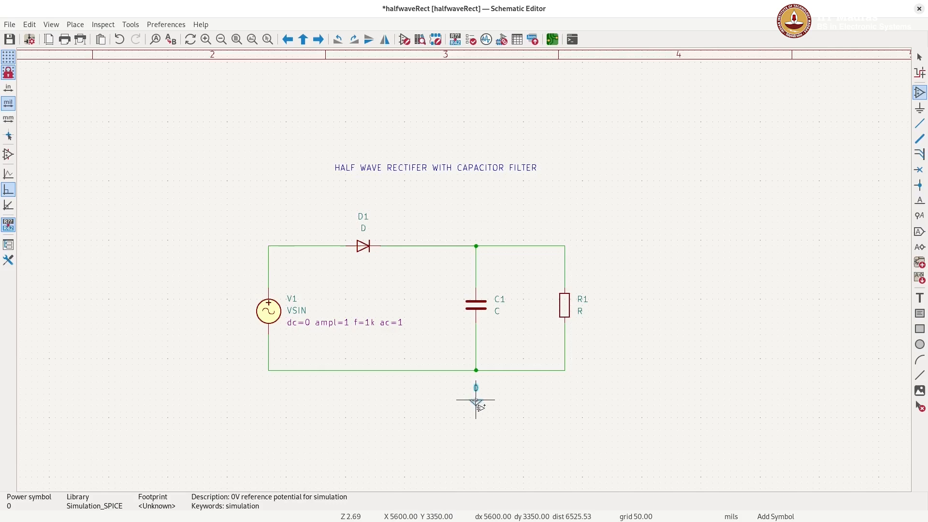
# - Wire the 0 reference potential symbol up to the junction below the capacitor
pyautogui.click(920, 123)
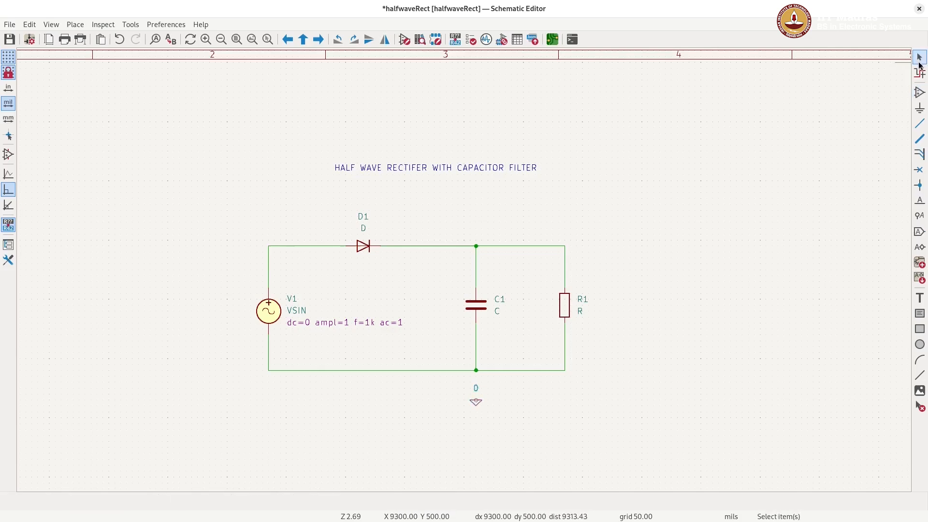
pyautogui.click(476, 400)
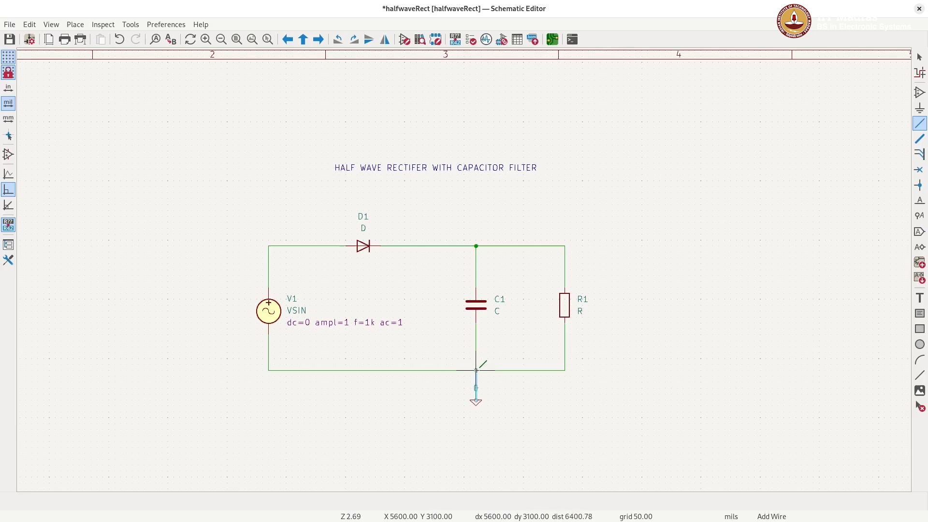
pyautogui.click(476, 370)
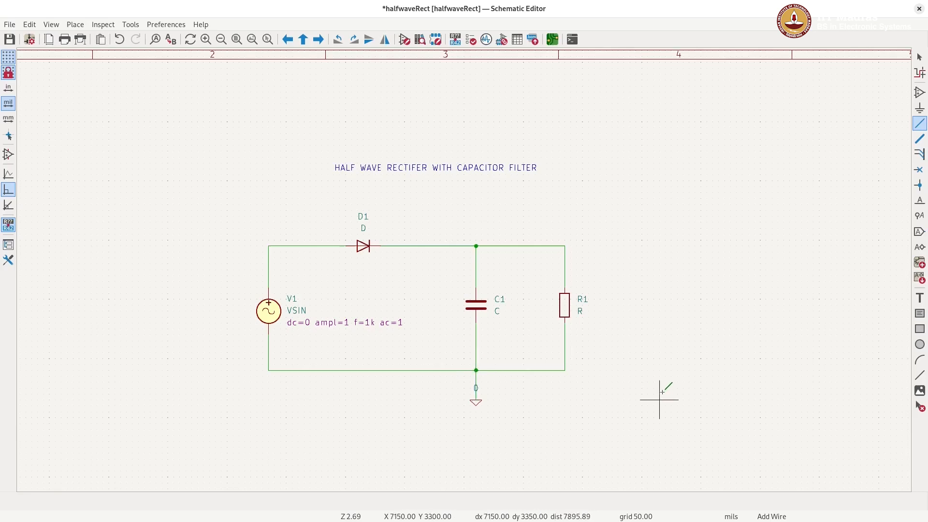
pyautogui.click(920, 57)
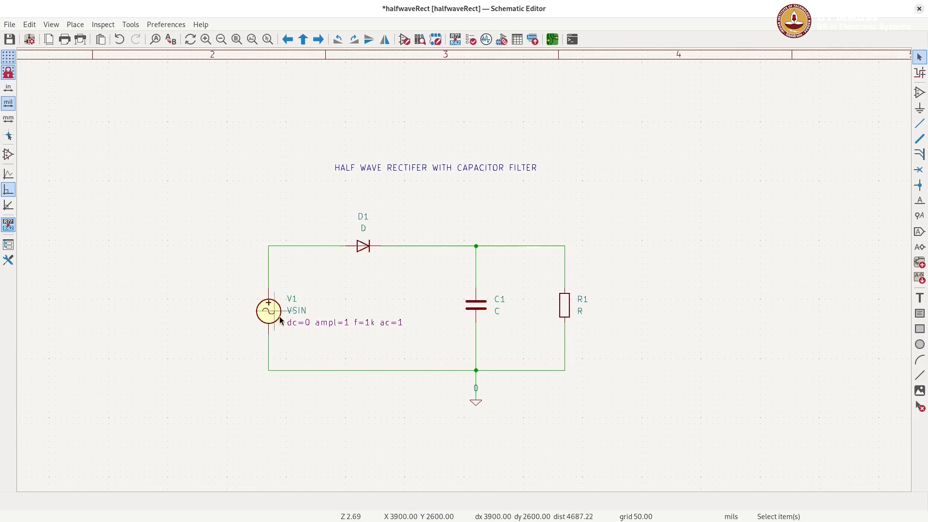
# - Set the amplitude to 325 in the VSIN source's Sim.Params field
pyautogui.click(328, 326)
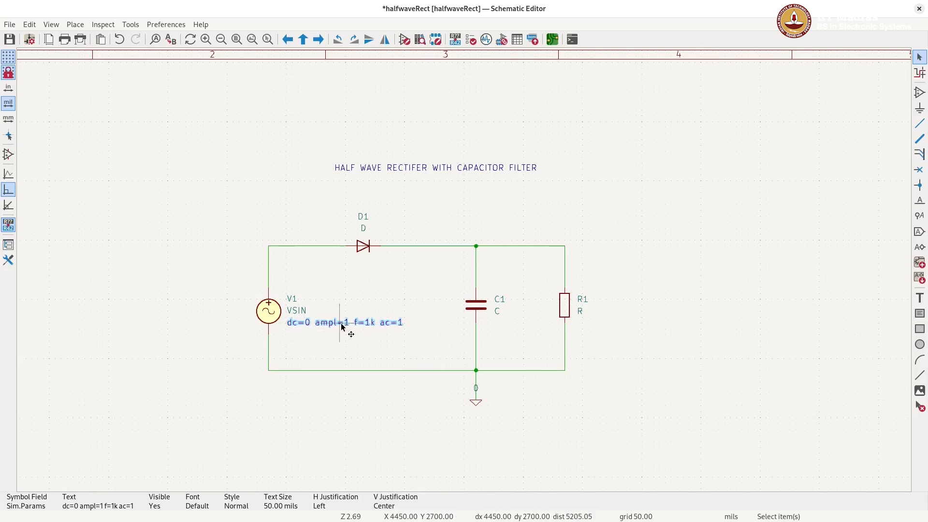
pyautogui.doubleClick(341, 326)
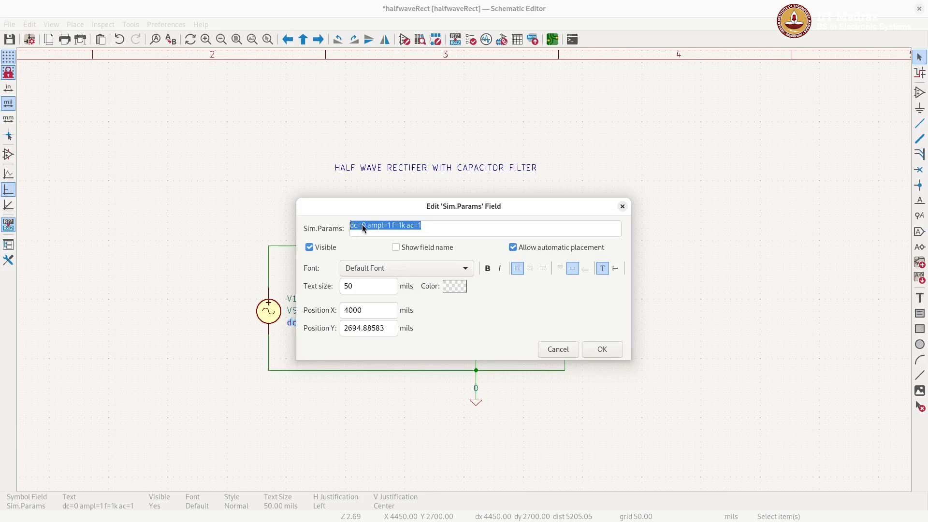
pyautogui.click(387, 228)
pyautogui.doubleClick(391, 225)
pyautogui.write('325')
pyautogui.press('BackSpace')
pyautogui.press('BackSpace')
pyautogui.press('BackSpace')
pyautogui.press('BackSpace')
pyautogui.write('325')
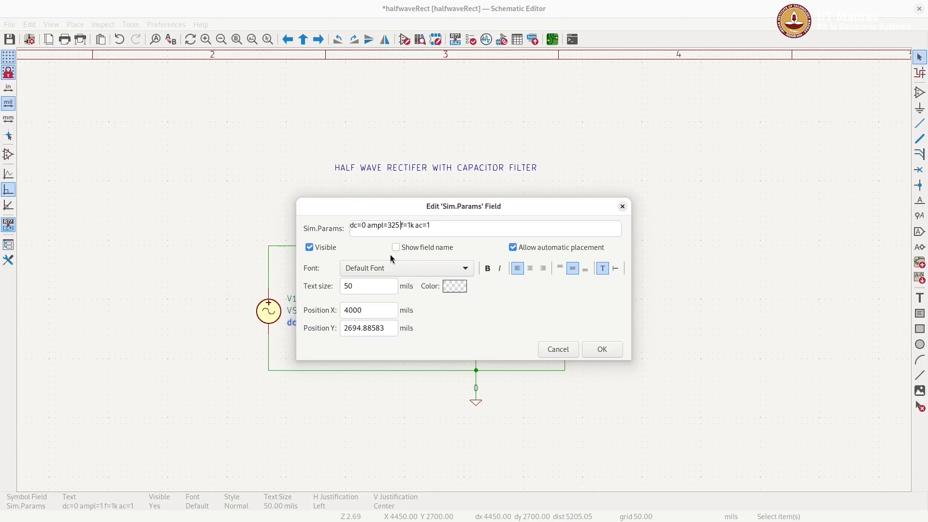
# - Set the VSIN source's frequency to 50 in its simulation parameters and apply the edit
pyautogui.click(415, 226)
pyautogui.press('BackSpace')
pyautogui.press('BackSpace')
pyautogui.write('50')
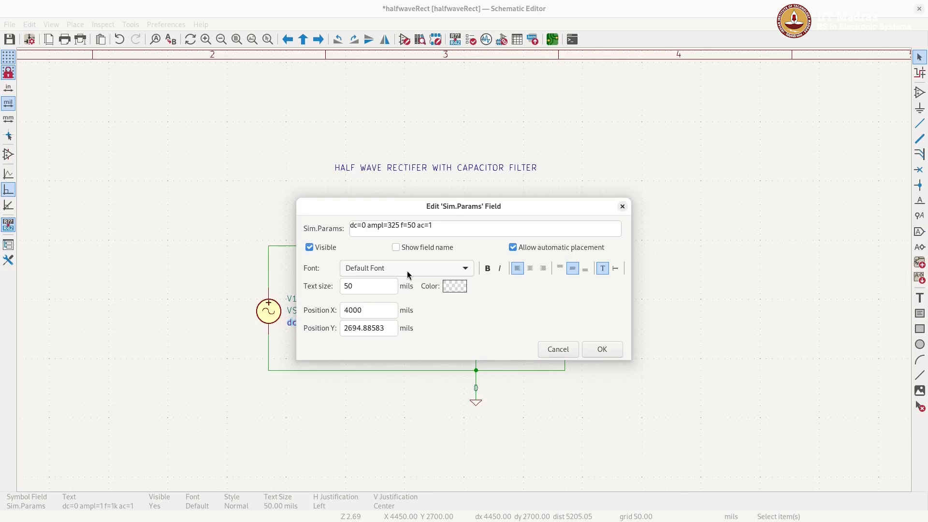
pyautogui.click(595, 352)
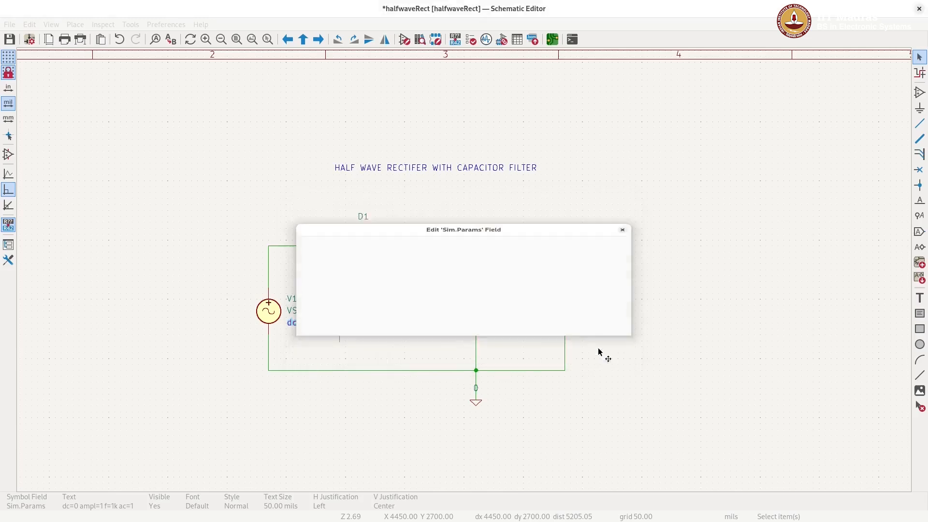
pyautogui.click(363, 349)
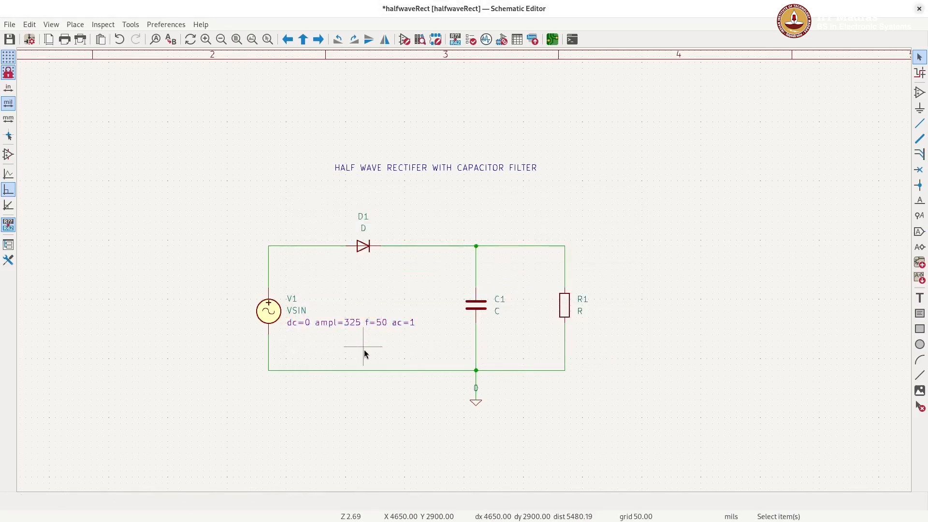
# - Review the Value field in the symbol properties of diode D1 without changing it
pyautogui.click(367, 247)
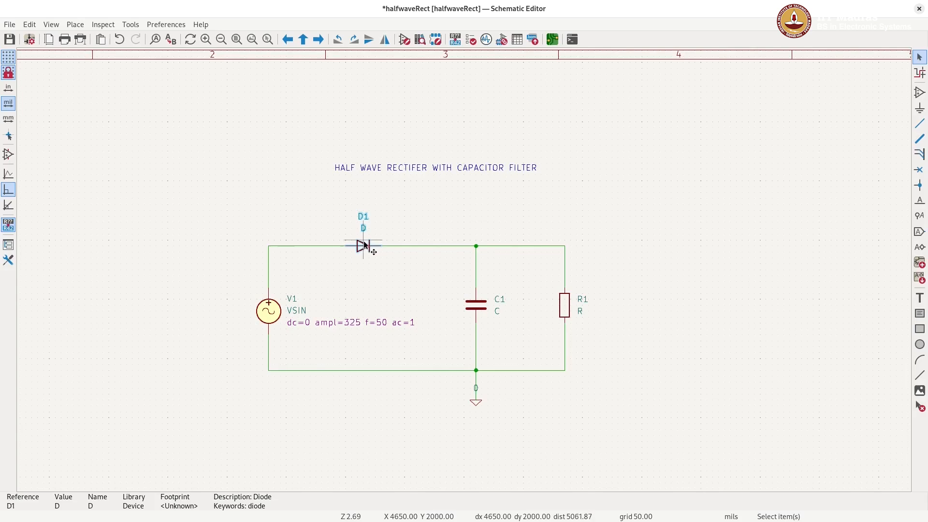
pyautogui.doubleClick(364, 246)
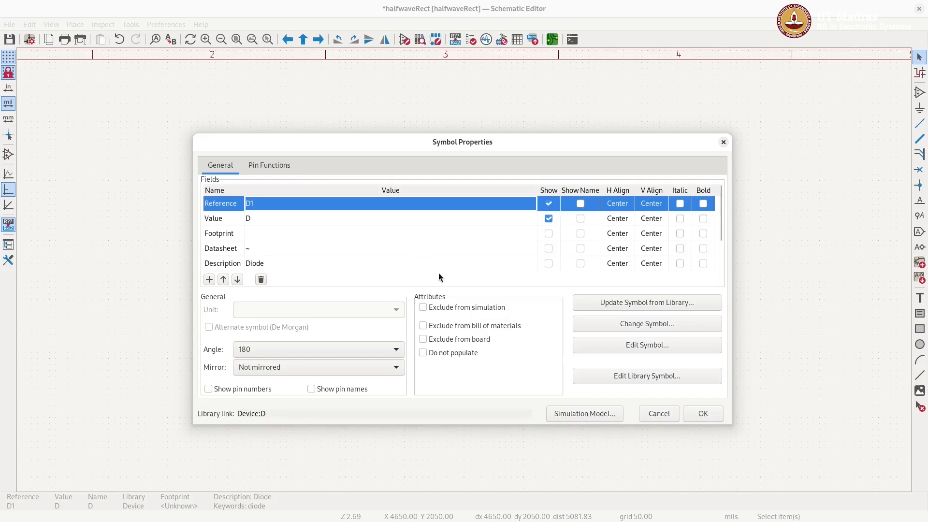
pyautogui.click(251, 218)
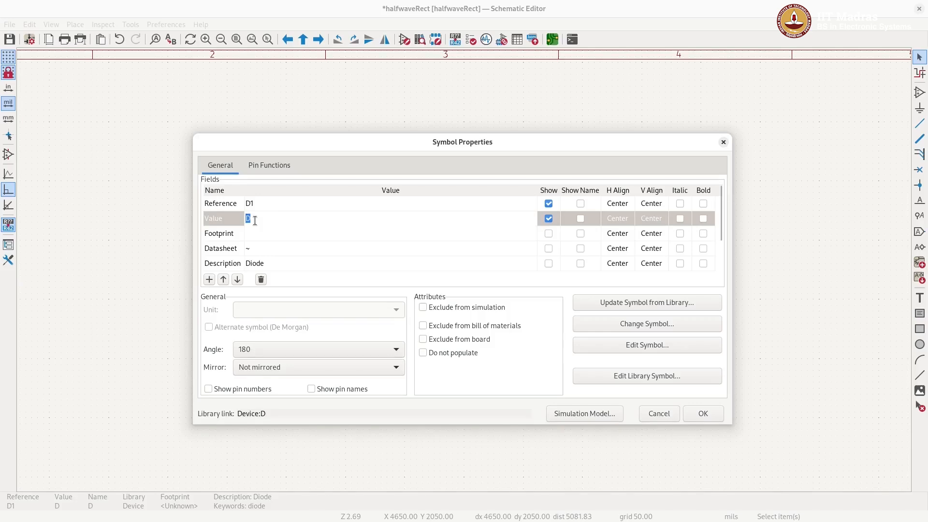
pyautogui.click(253, 215)
pyautogui.click(699, 414)
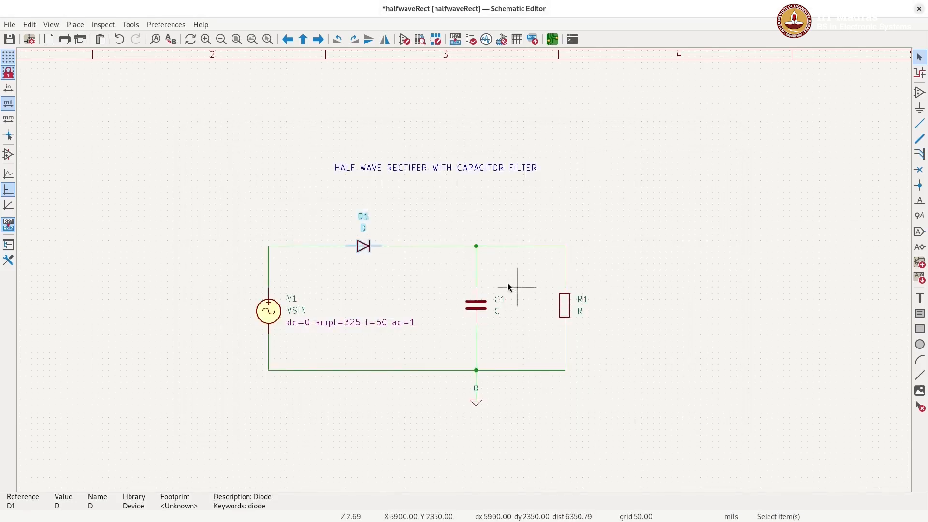
# - Set the value of capacitor C1 to 100uF in its symbol properties
pyautogui.click(497, 311)
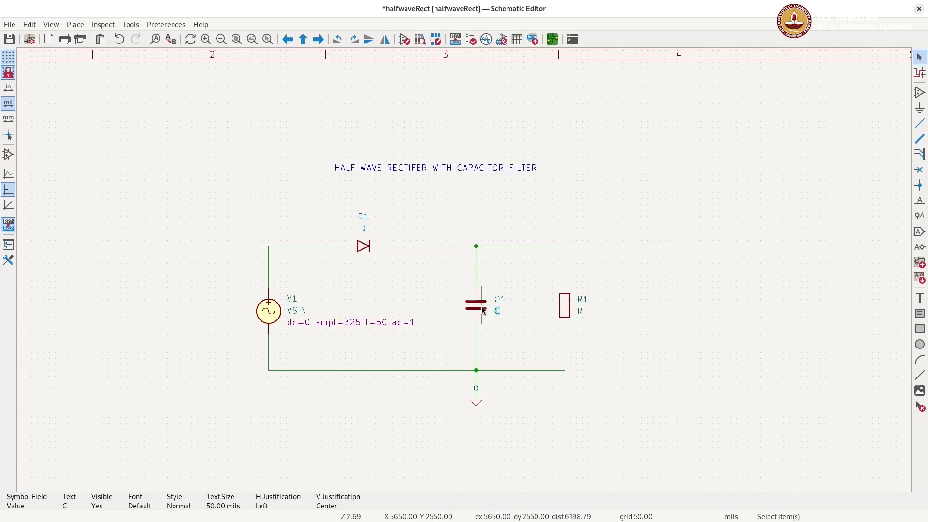
pyautogui.click(483, 311)
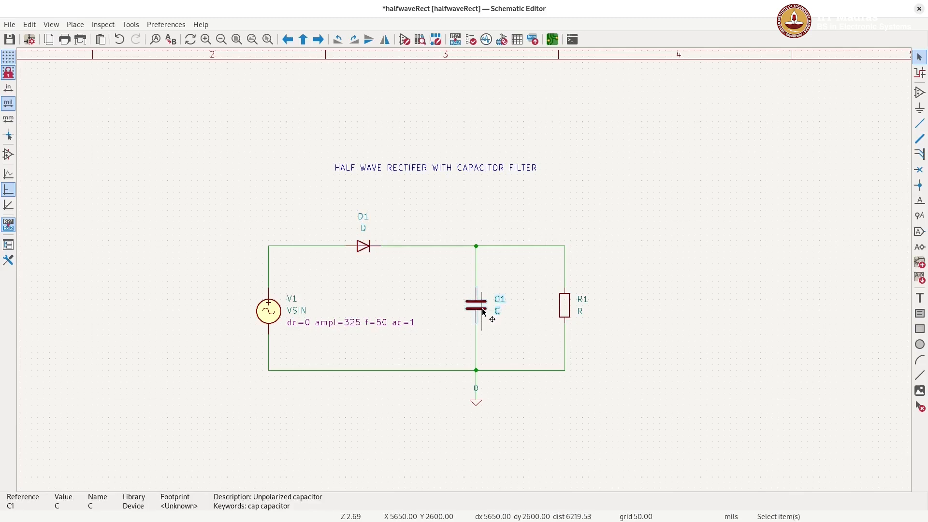
pyautogui.doubleClick(484, 312)
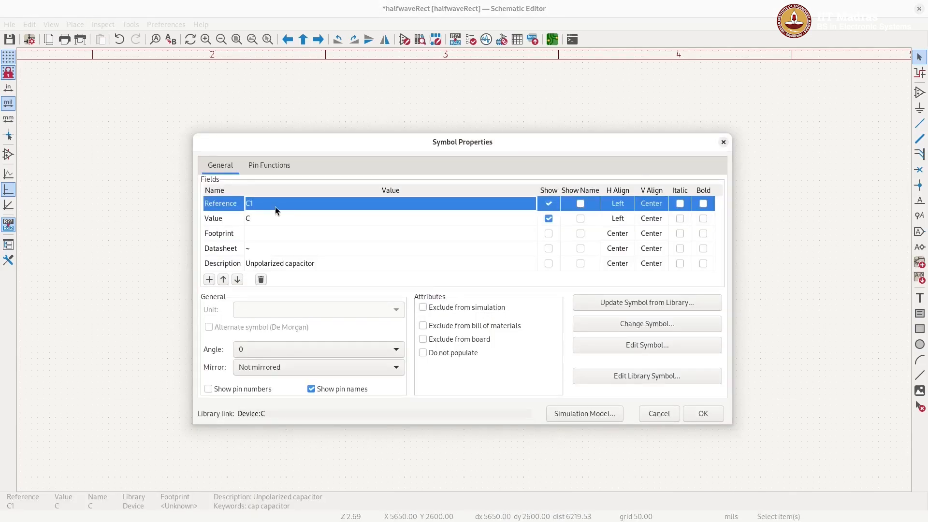
pyautogui.doubleClick(259, 217)
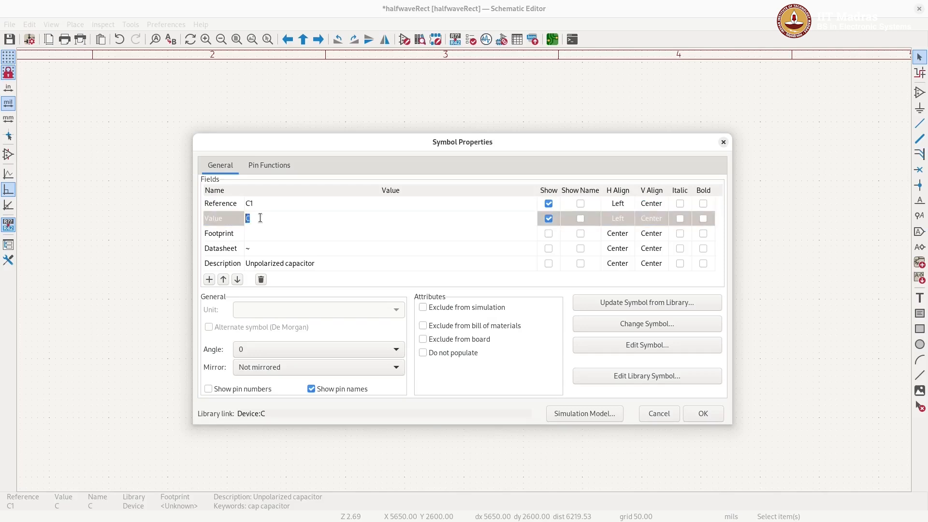
pyautogui.write('100uf')
pyautogui.press('BackSpace')
pyautogui.press('BackSpace')
pyautogui.write('U')
pyautogui.press('BackSpace')
pyautogui.write('uF')
pyautogui.click(701, 414)
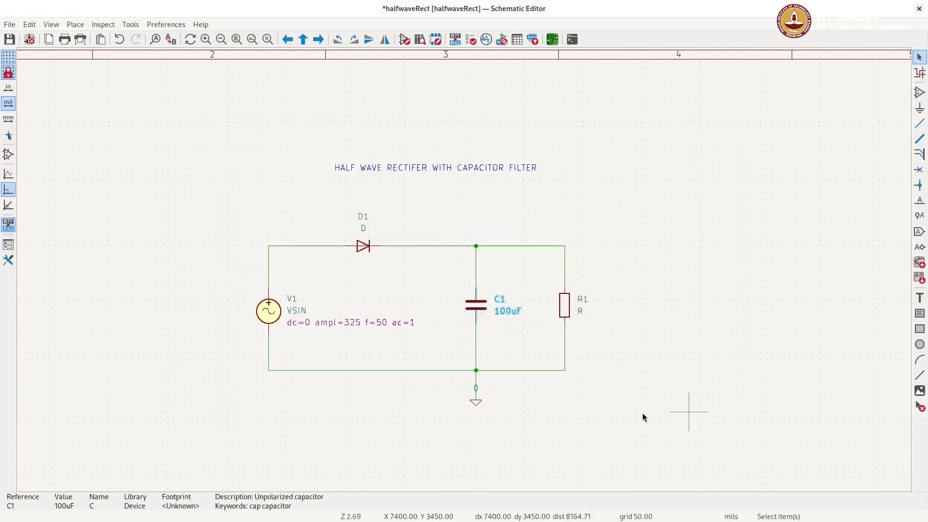
# - Set the value of resistor R1 to 100 and save the schematic
pyautogui.click(566, 307)
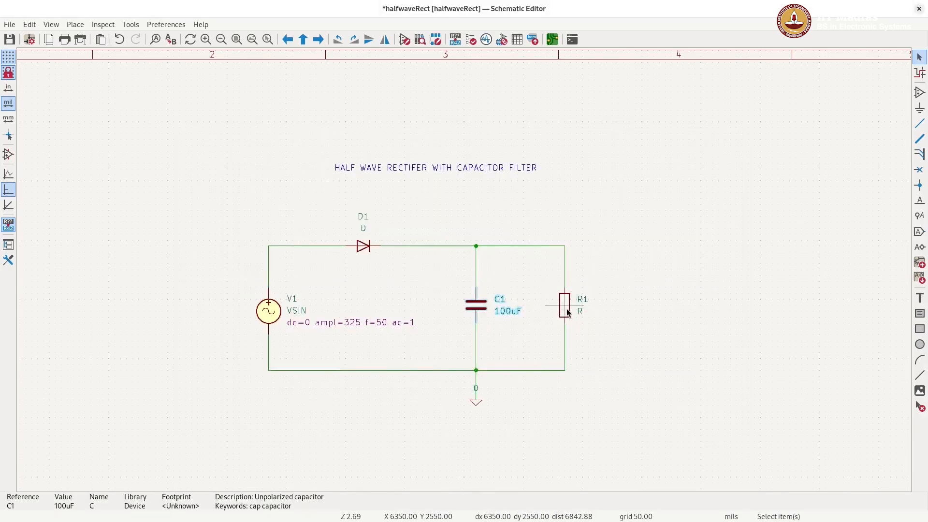
pyautogui.doubleClick(568, 310)
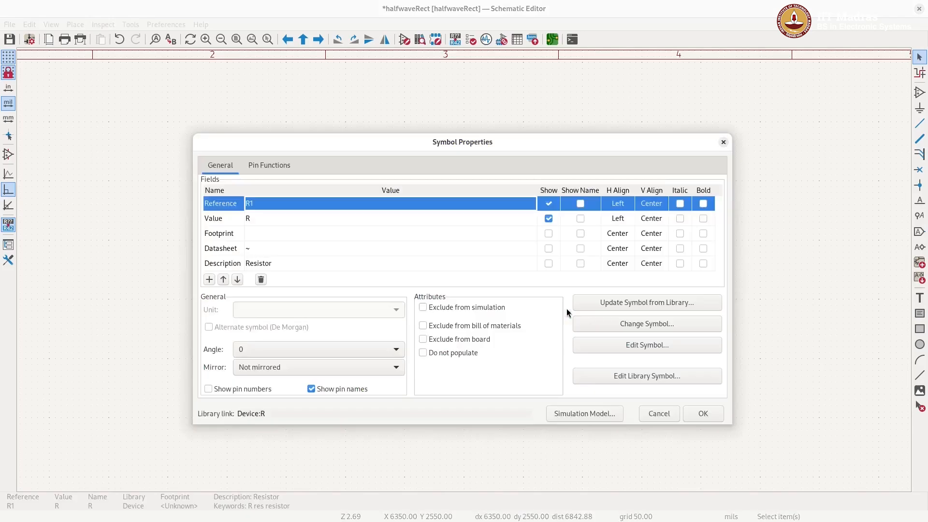
pyautogui.doubleClick(251, 220)
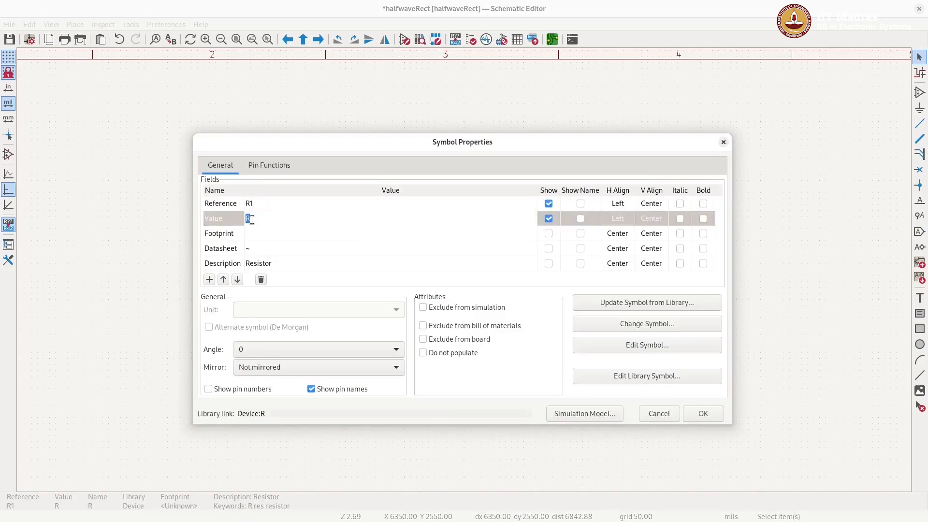
pyautogui.write('1')
pyautogui.click(696, 414)
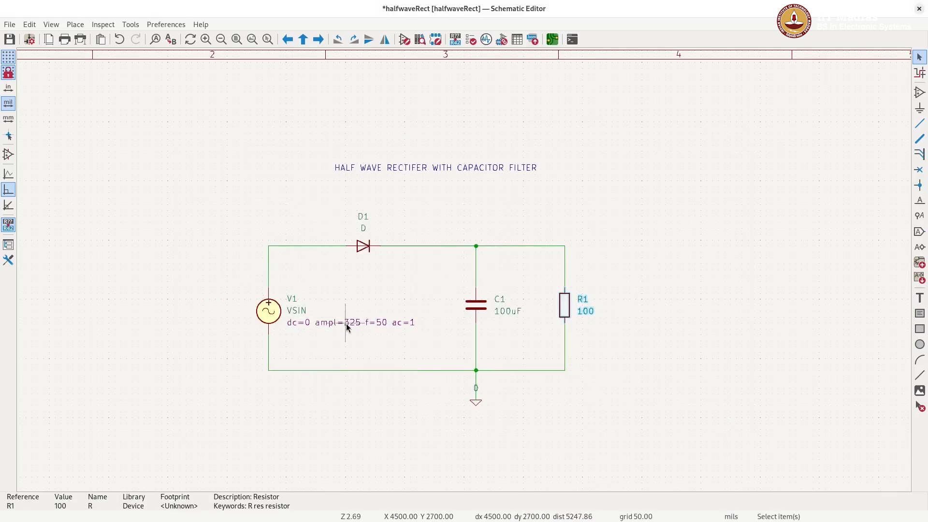
pyautogui.click(10, 25)
pyautogui.click(22, 39)
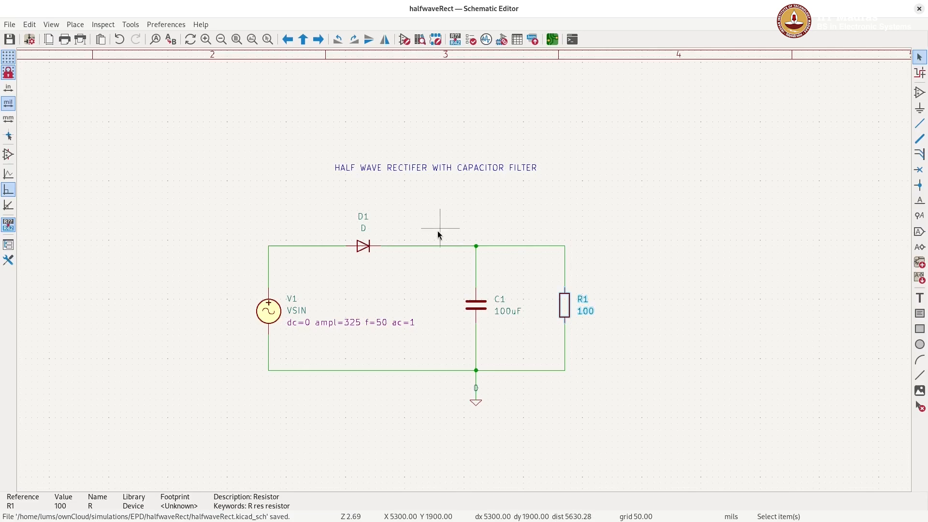
# - Export the schematic's netlist in Spice format as halfwaveRect.cir in the halfwaveRect project folder
pyautogui.click(10, 25)
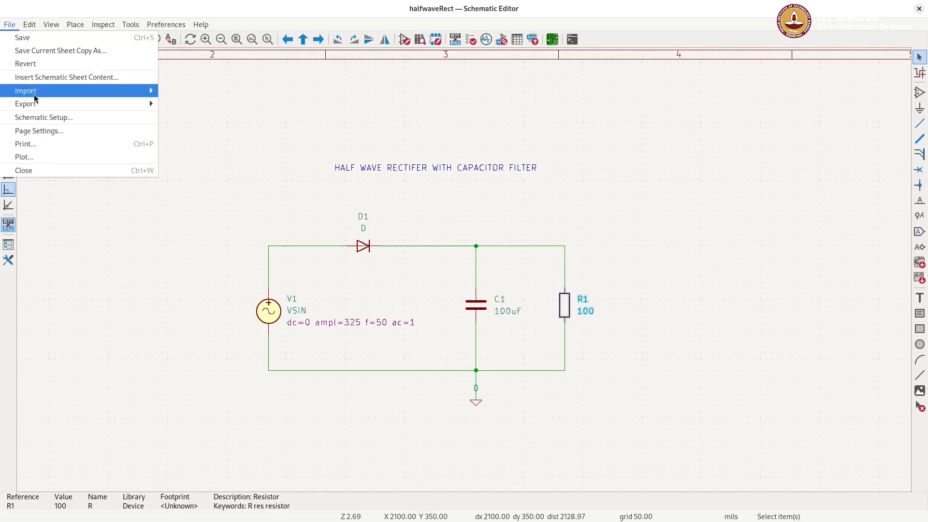
pyautogui.moveTo(36, 104)
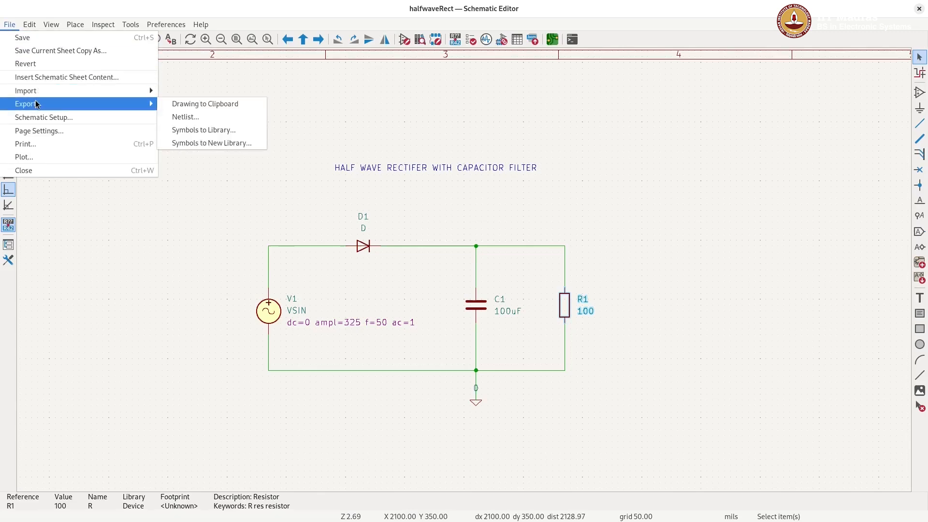
pyautogui.click(186, 117)
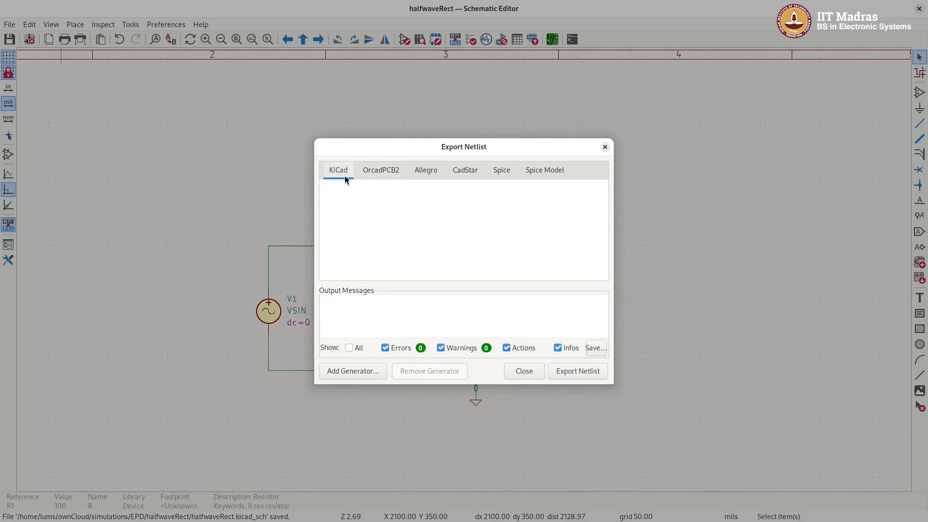
pyautogui.click(502, 170)
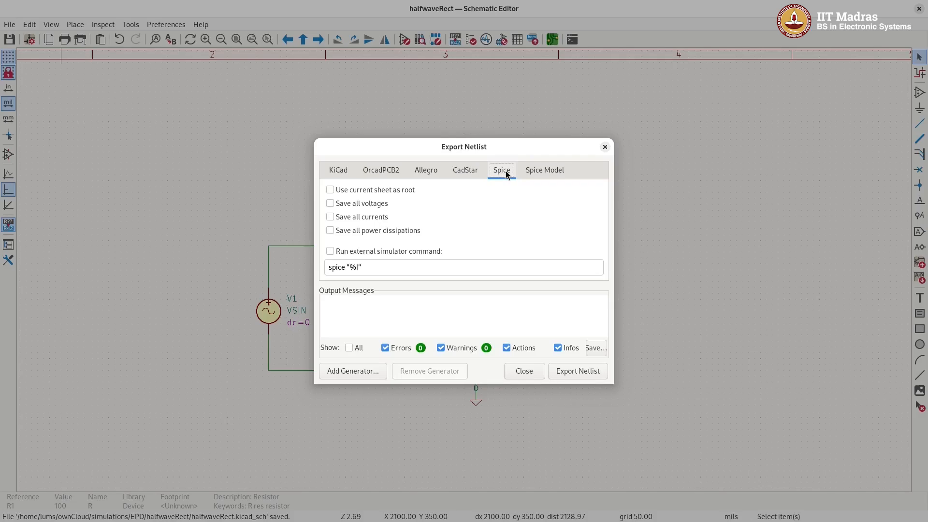
pyautogui.click(574, 372)
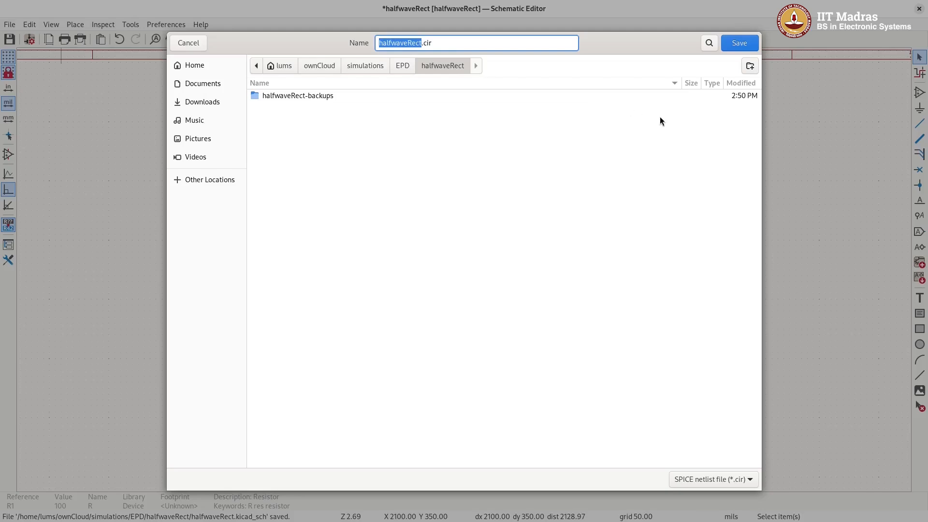
pyautogui.click(740, 43)
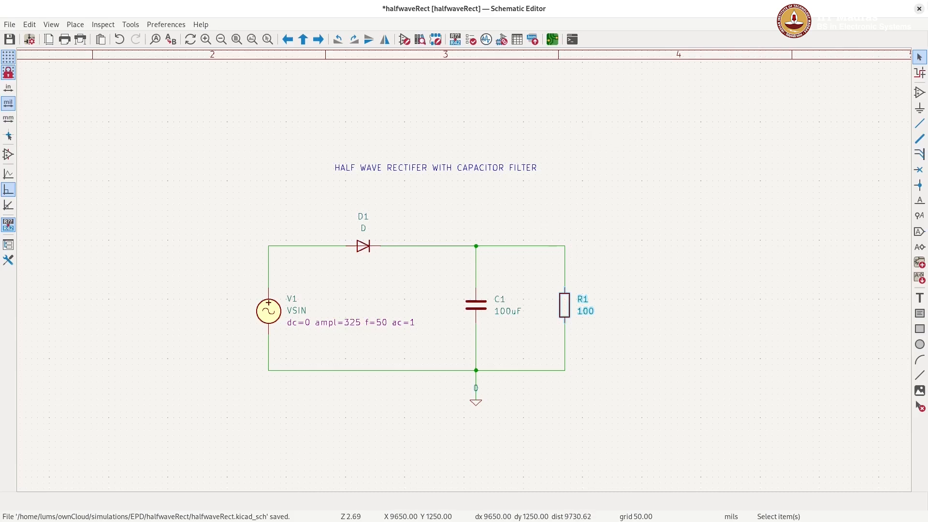
# - Switch to the file manager, open halfwaveRect.cir from the halfwaveRect folder in the text editor and move the editor window aside
pyautogui.press('super')
pyautogui.moveTo(526, 228)
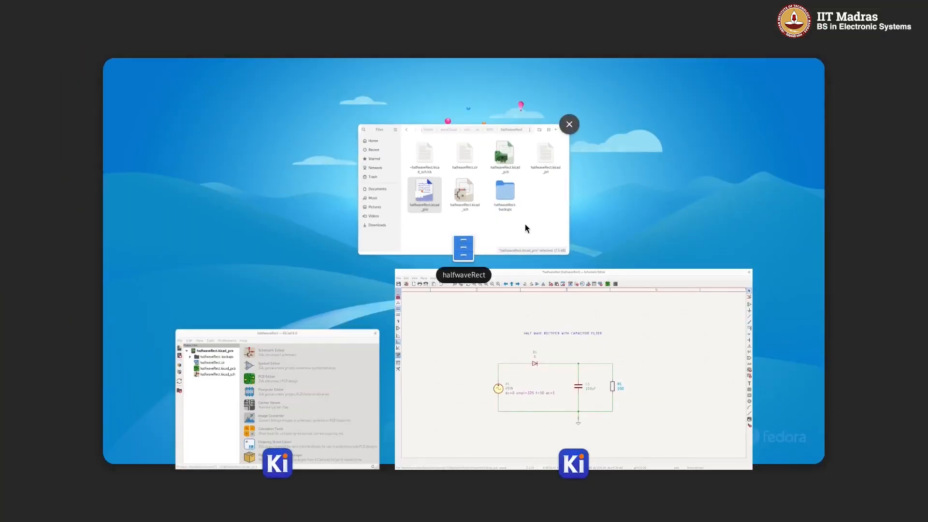
pyautogui.click(525, 229)
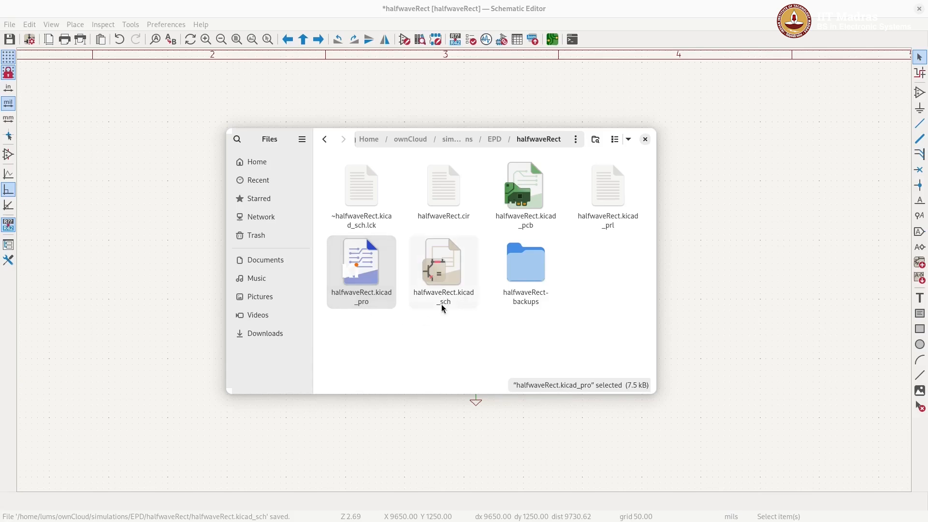
pyautogui.click(444, 188)
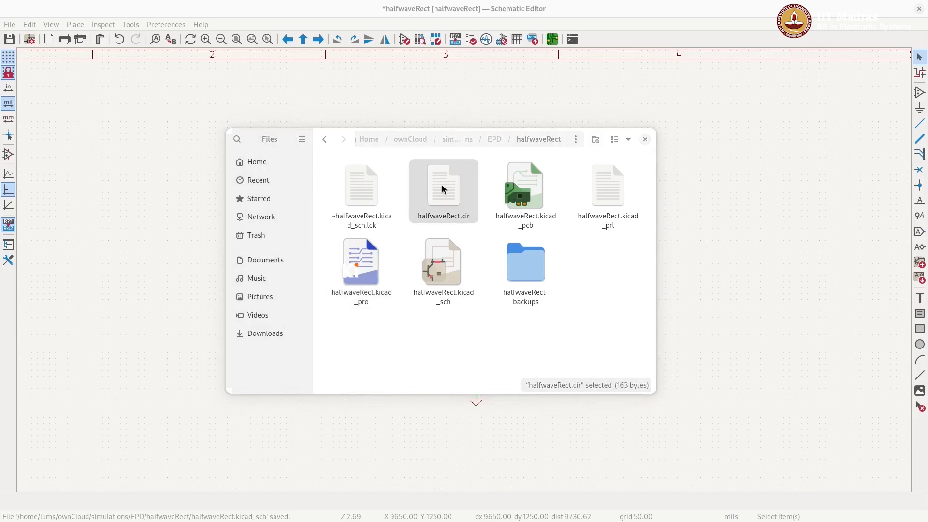
pyautogui.doubleClick(444, 188)
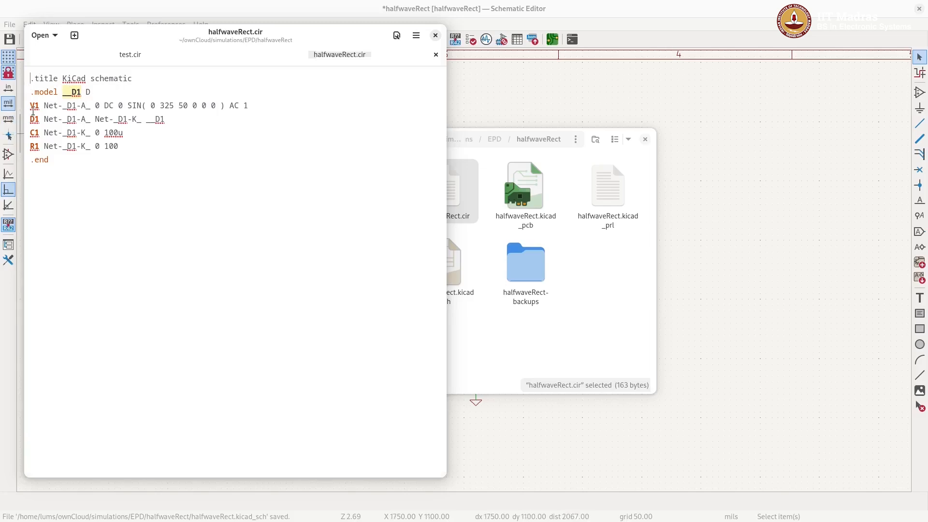
pyautogui.moveTo(107, 34); pyautogui.dragTo(589, 69)
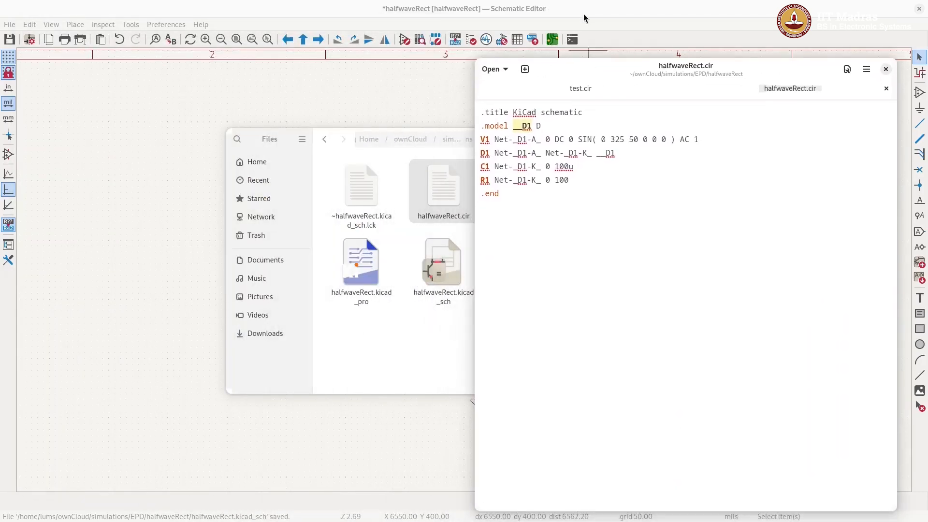
# - Bring the schematic and the halfwaveRect.cir text editor forward and arrange them so the circuit and netlist are readable side by side
pyautogui.click(583, 7)
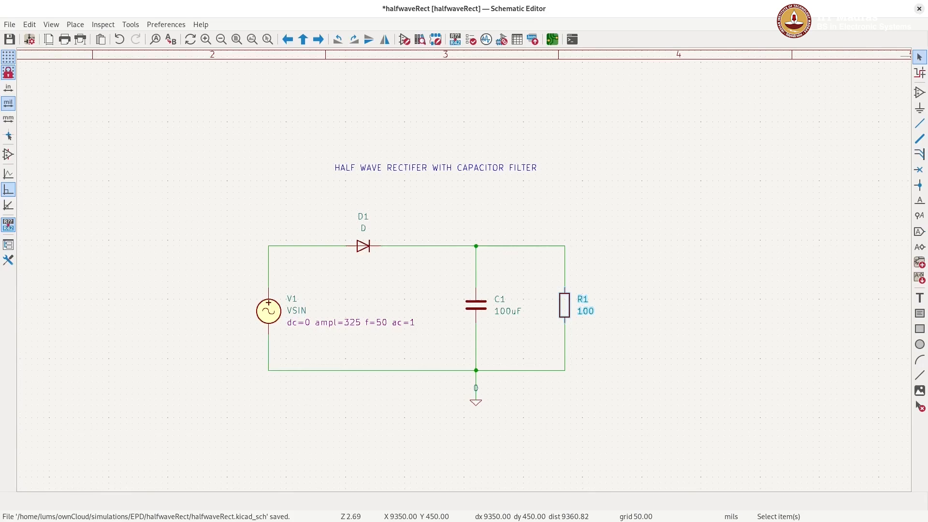
pyautogui.press('super')
pyautogui.click(600, 357)
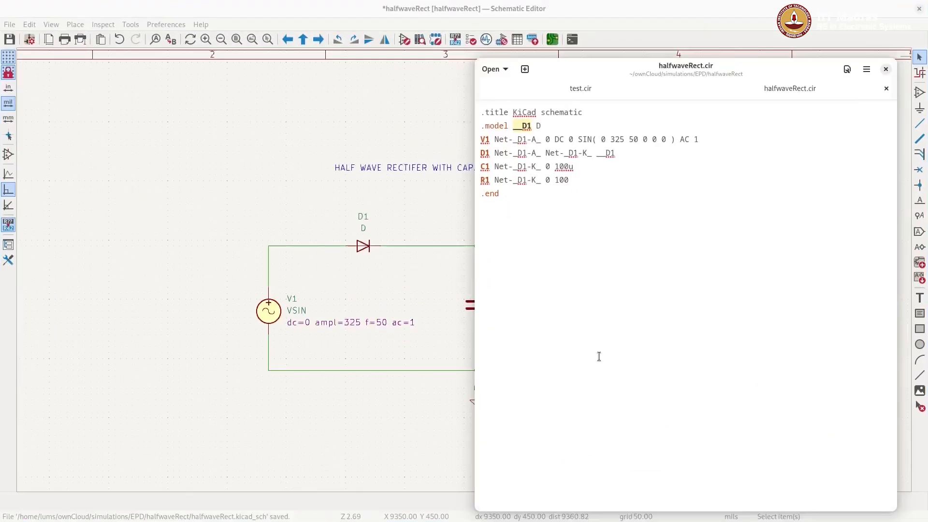
pyautogui.moveTo(598, 62); pyautogui.dragTo(716, 60)
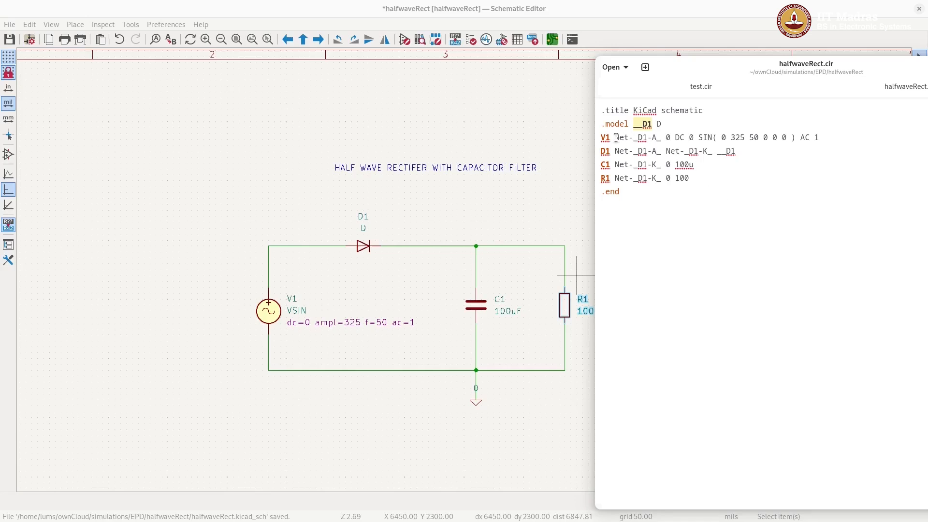
# - Compare the two node names of V1 in the netlist with the wires at the source's terminals in the schematic
pyautogui.moveTo(615, 137); pyautogui.dragTo(662, 139)
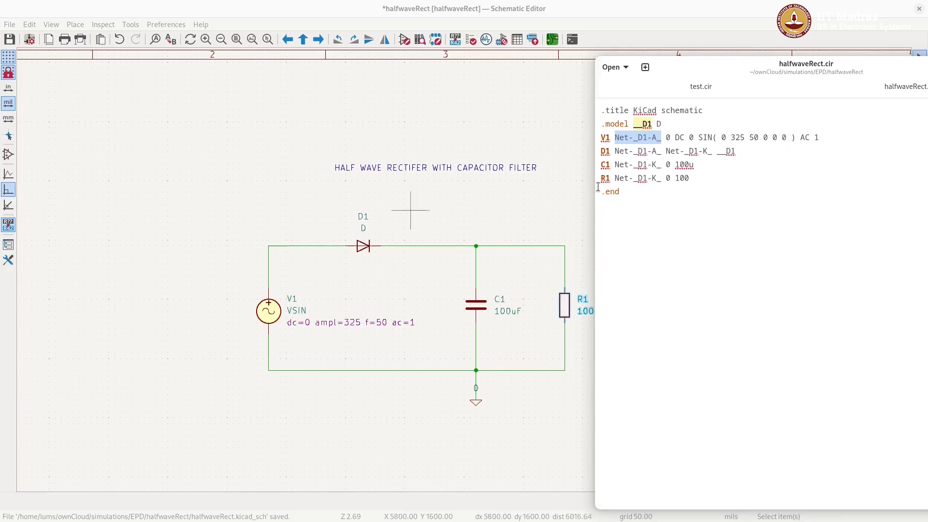
pyautogui.click(269, 372)
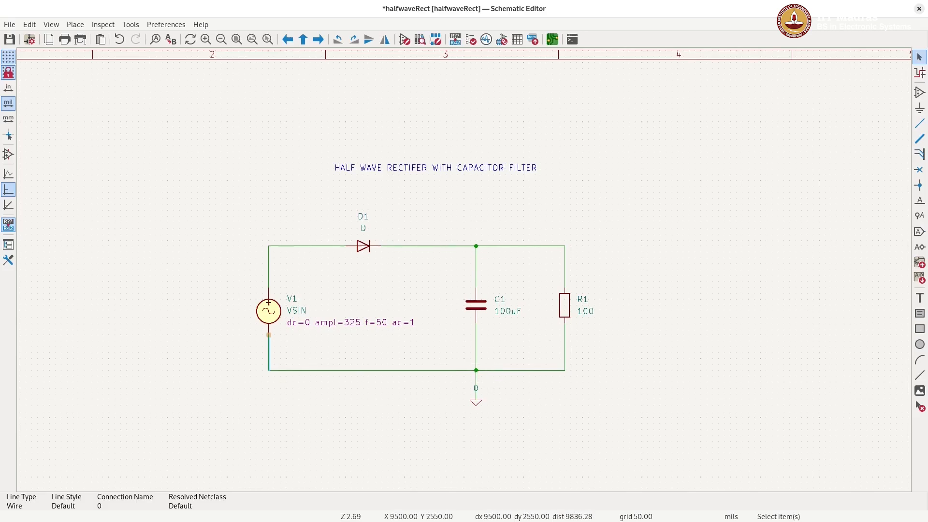
pyautogui.press('super')
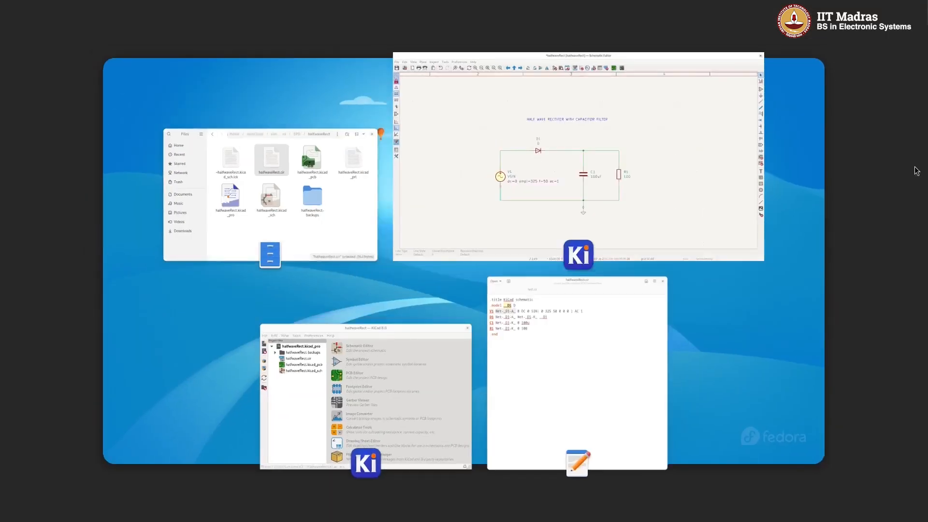
pyautogui.click(625, 380)
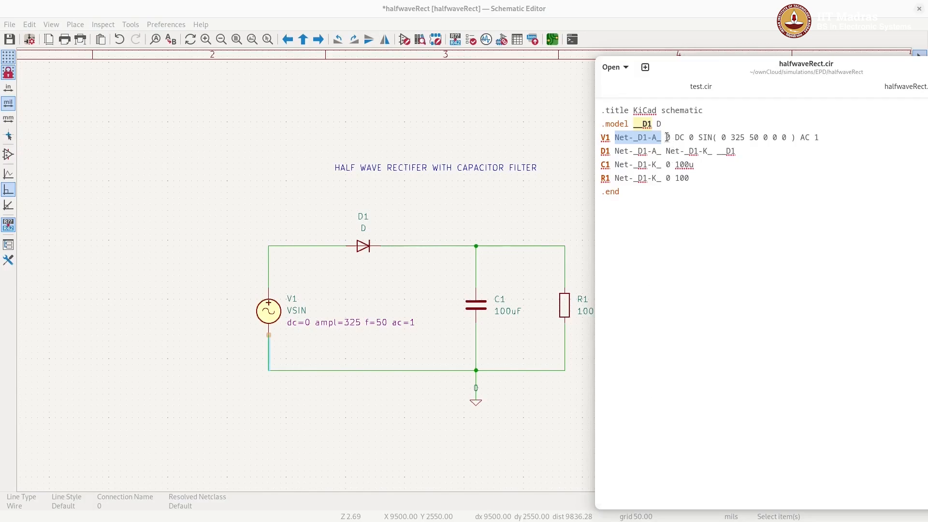
pyautogui.doubleClick(668, 138)
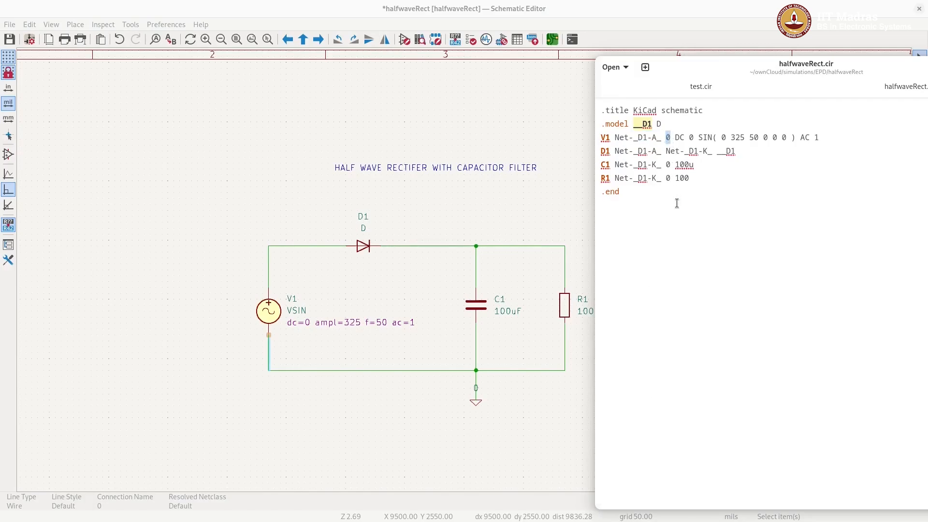
pyautogui.click(677, 224)
# - Examine the model name at the end of the D1 netlist line and its definition in the .model line
pyautogui.moveTo(716, 152); pyautogui.dragTo(736, 152)
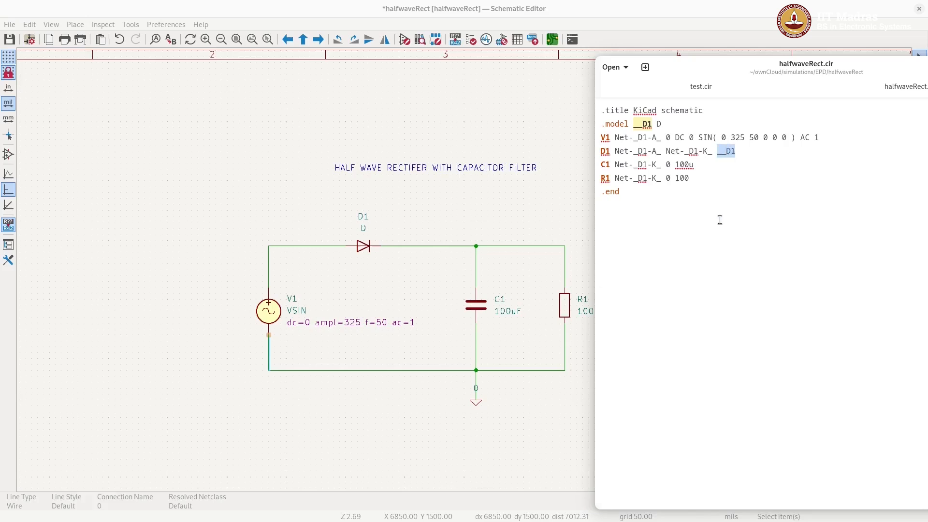
pyautogui.click(634, 125)
pyautogui.moveTo(635, 124); pyautogui.dragTo(658, 125)
pyautogui.click(663, 125)
pyautogui.click(661, 123)
pyautogui.doubleClick(659, 124)
pyautogui.click(660, 177)
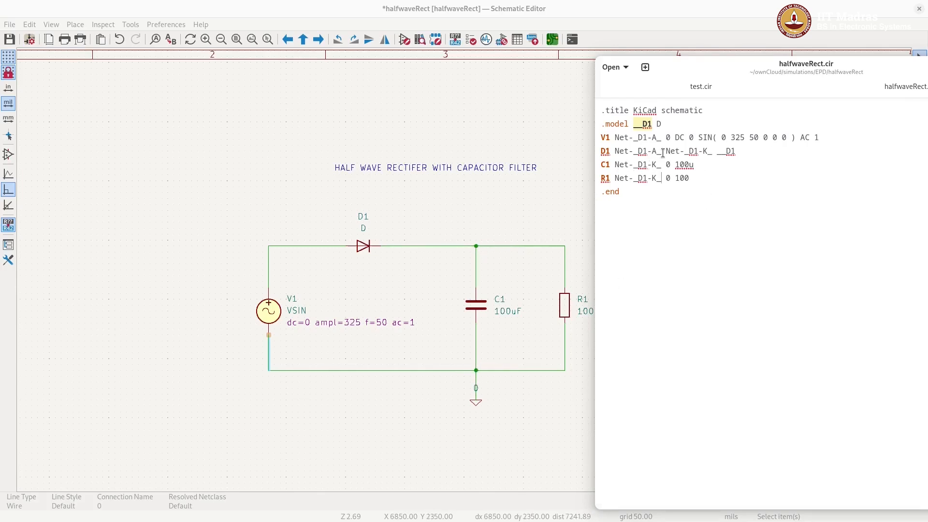
# - Examine the C1 and R1 netlist lines and the node name of the source's positive terminal in the V1 line
pyautogui.click(698, 166)
pyautogui.click(661, 178)
pyautogui.moveTo(618, 139); pyautogui.dragTo(659, 140)
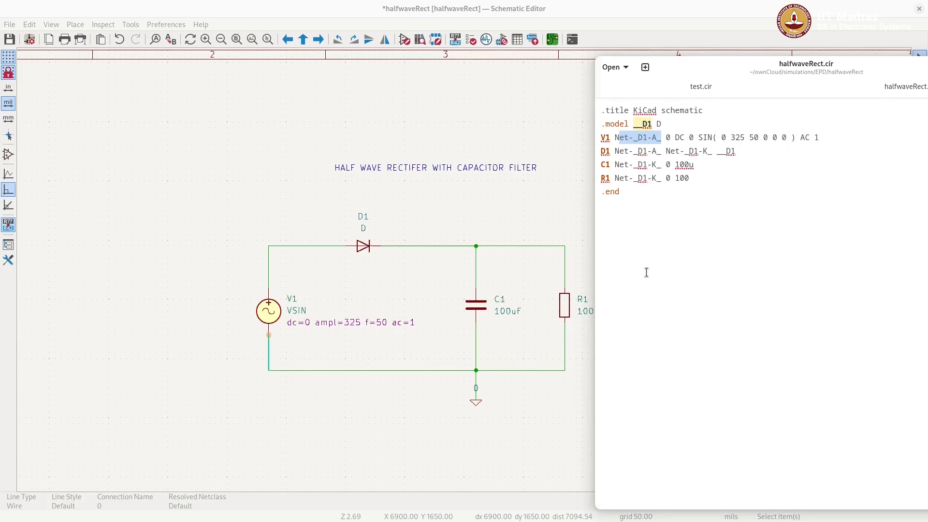
pyautogui.moveTo(617, 137); pyautogui.dragTo(664, 138)
pyautogui.click(685, 271)
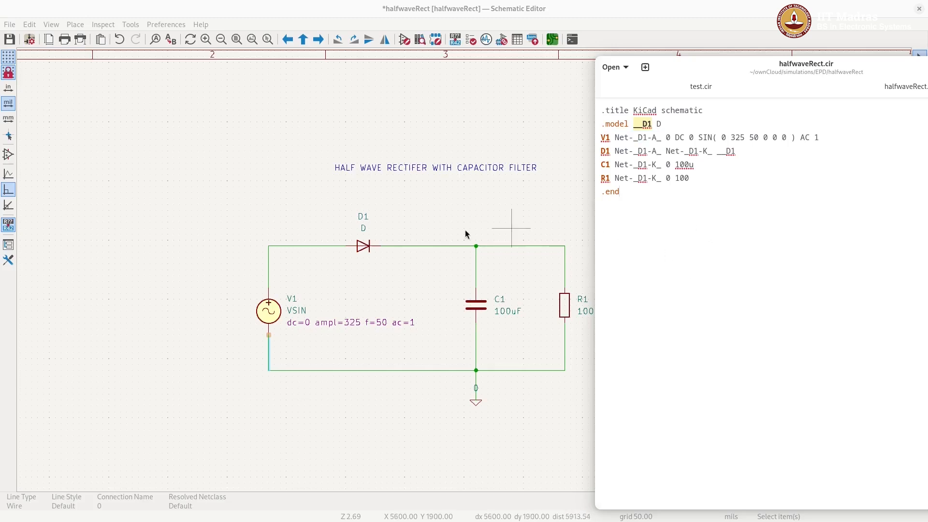
# - Return to the schematic and place a global input label "o" just outside the output corner above R1, level with the upper wire
pyautogui.click(609, 13)
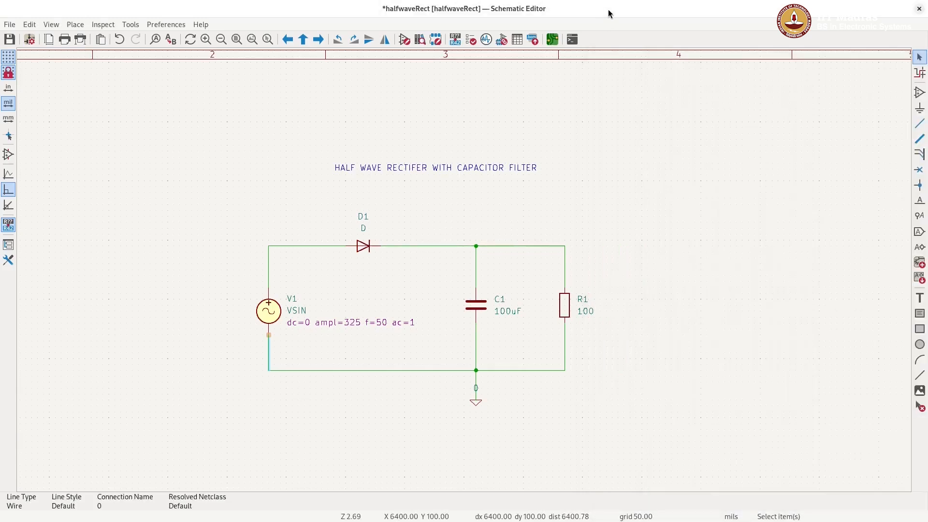
pyautogui.click(919, 234)
pyautogui.click(909, 229)
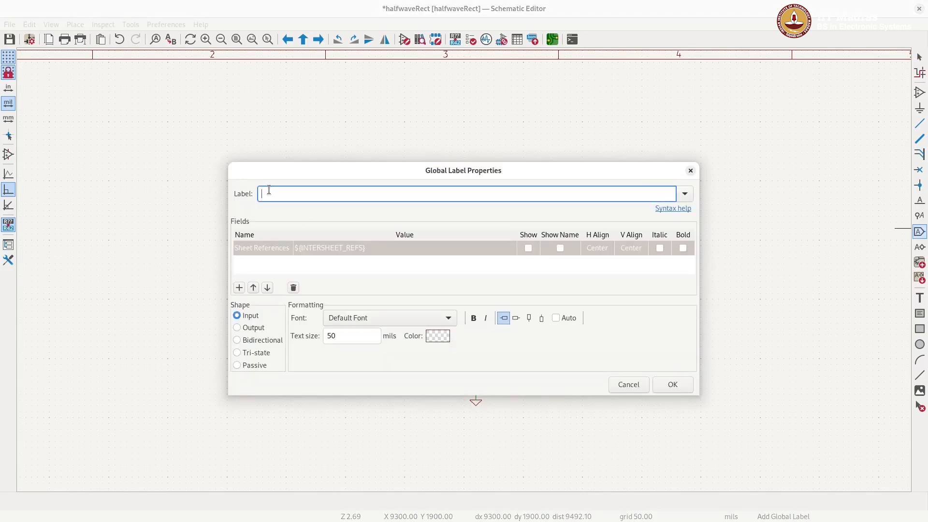
pyautogui.write('o')
pyautogui.press('Return')
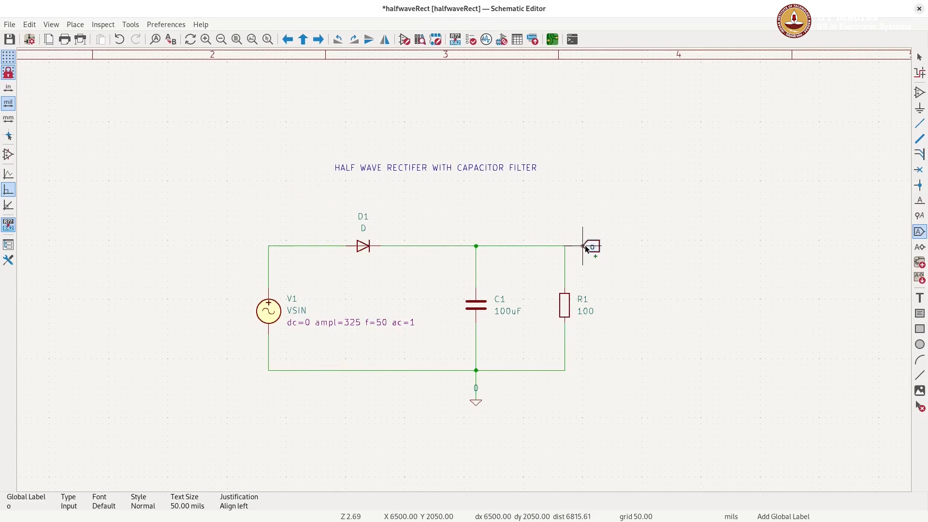
pyautogui.click(585, 249)
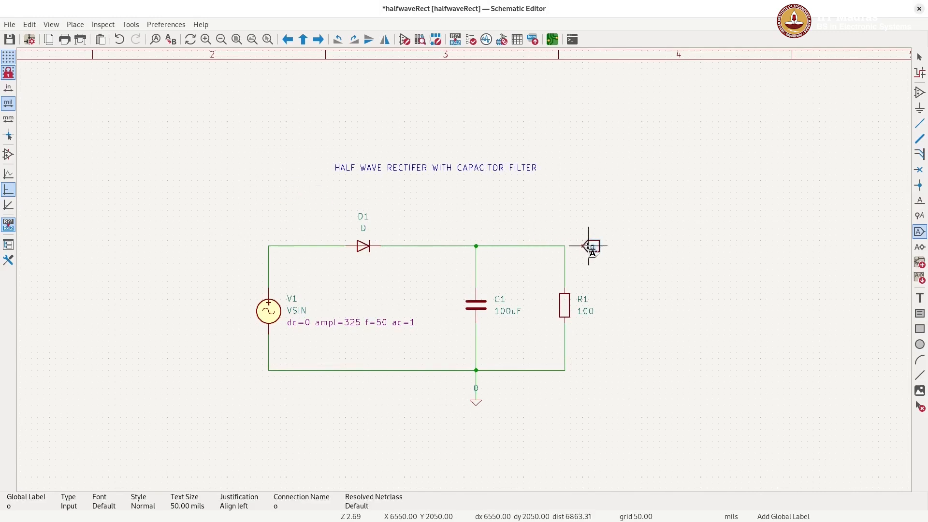
# - Place a global input label "a" beside the corner above V1, rotated 180 degrees so it points toward the circuit
pyautogui.click(233, 241)
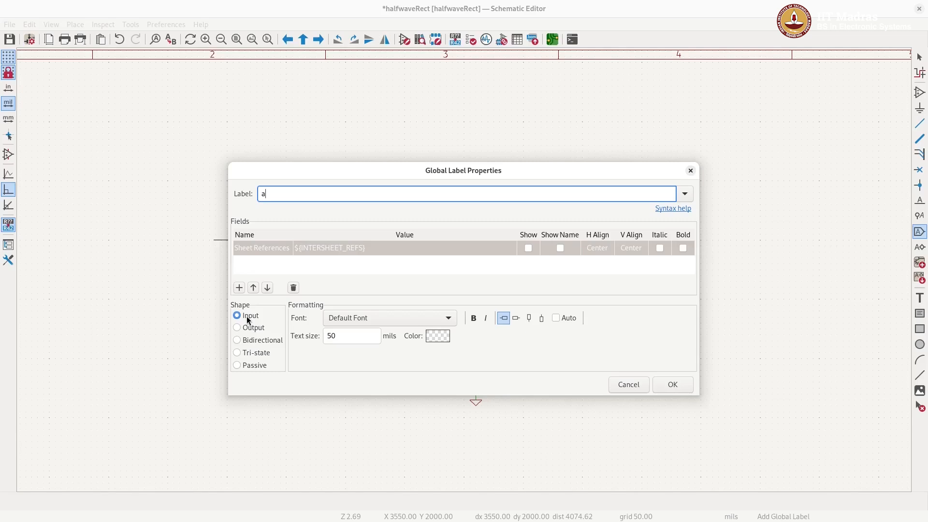
pyautogui.press('Return')
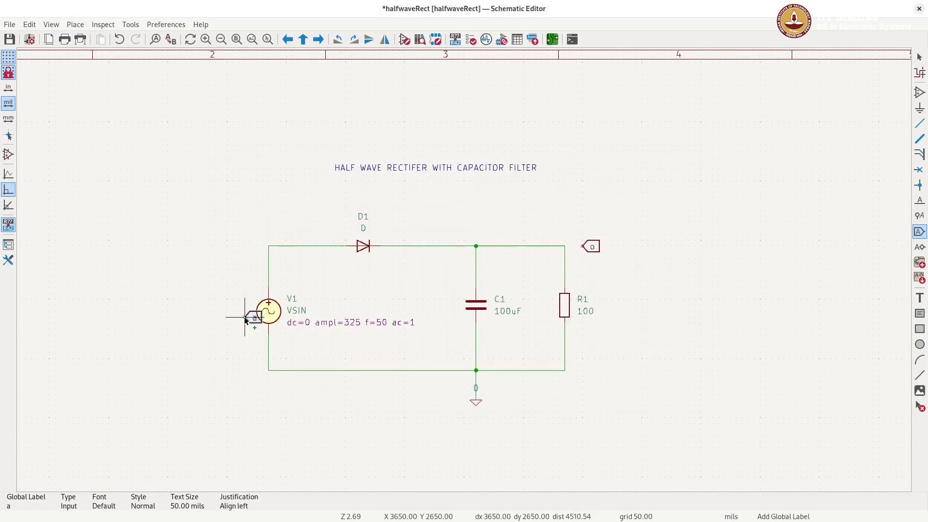
pyautogui.press('r')
pyautogui.press('r')
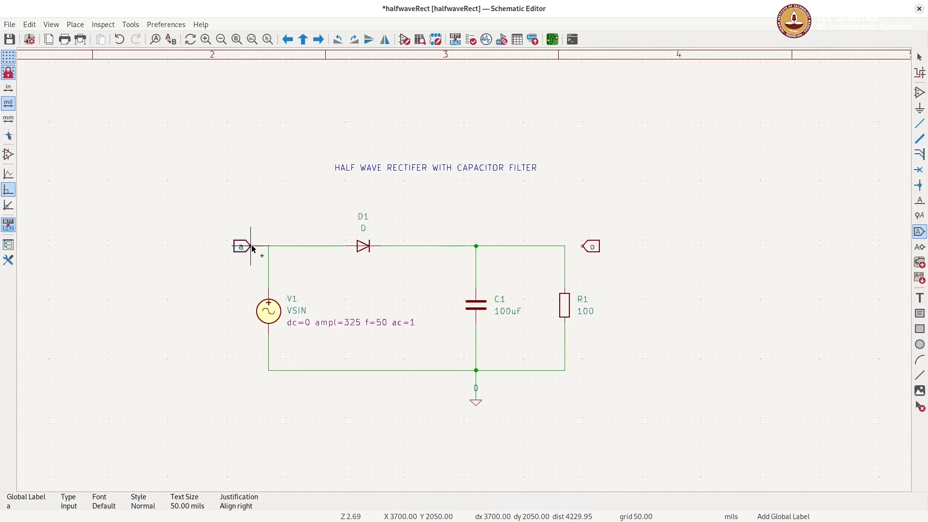
pyautogui.click(252, 249)
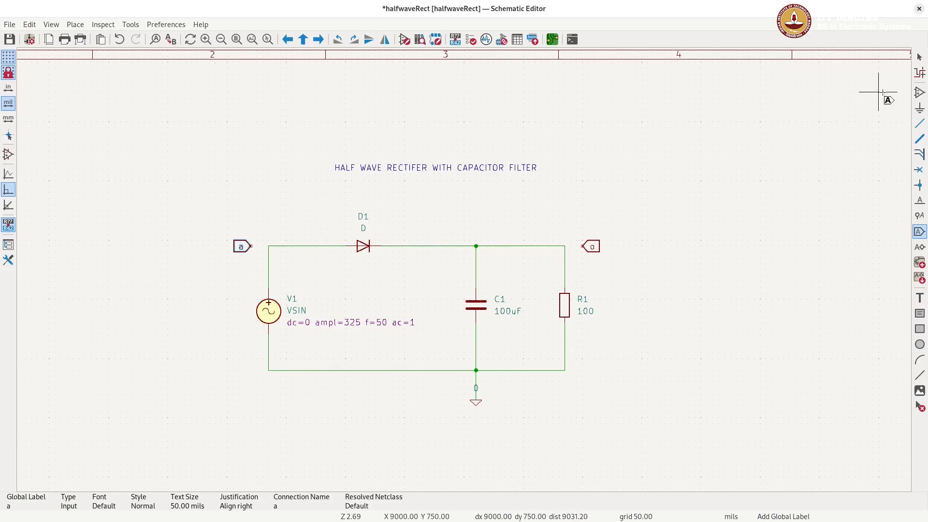
# - Wire label "a" to the corner above V1 and label "o" to the corner above R1
pyautogui.click(921, 125)
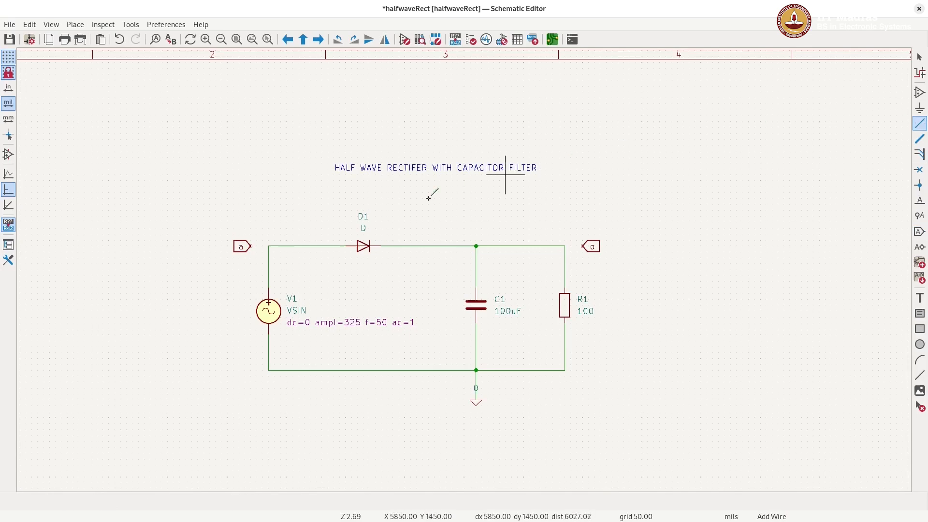
pyautogui.click(252, 247)
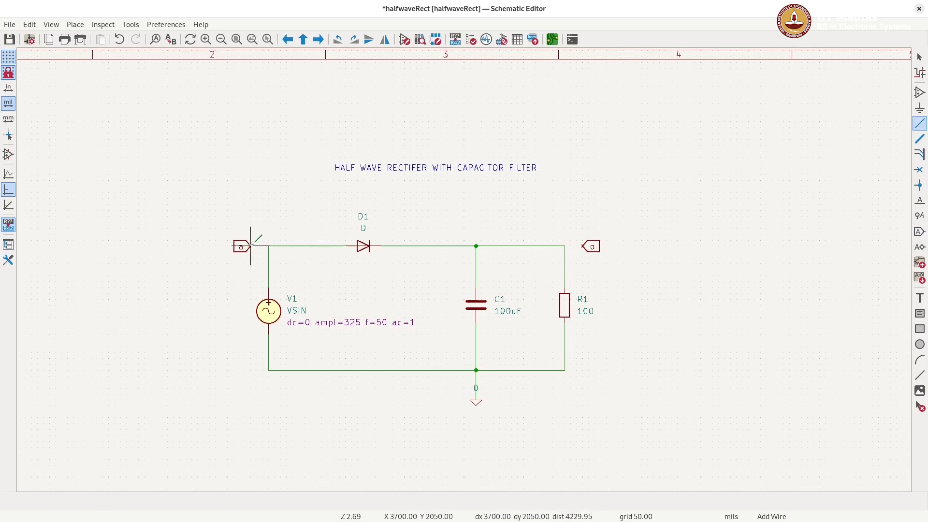
pyautogui.click(269, 246)
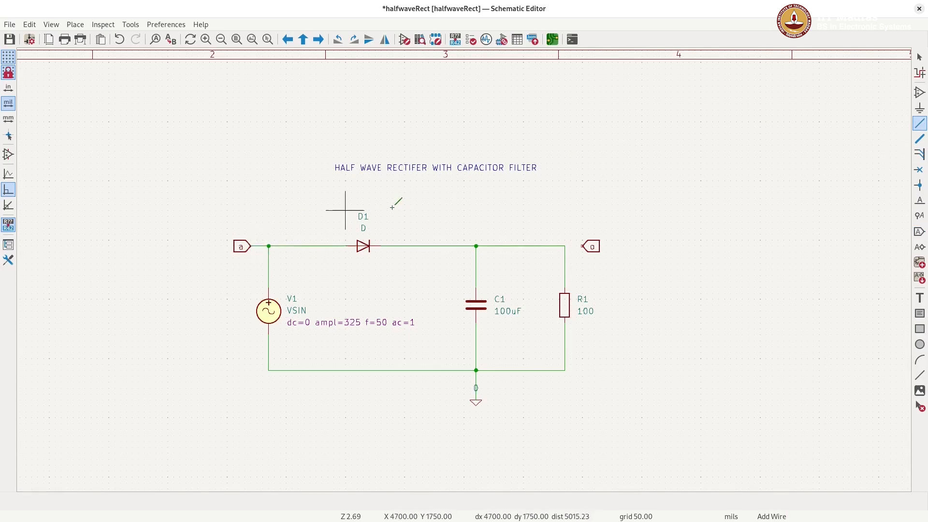
pyautogui.click(583, 247)
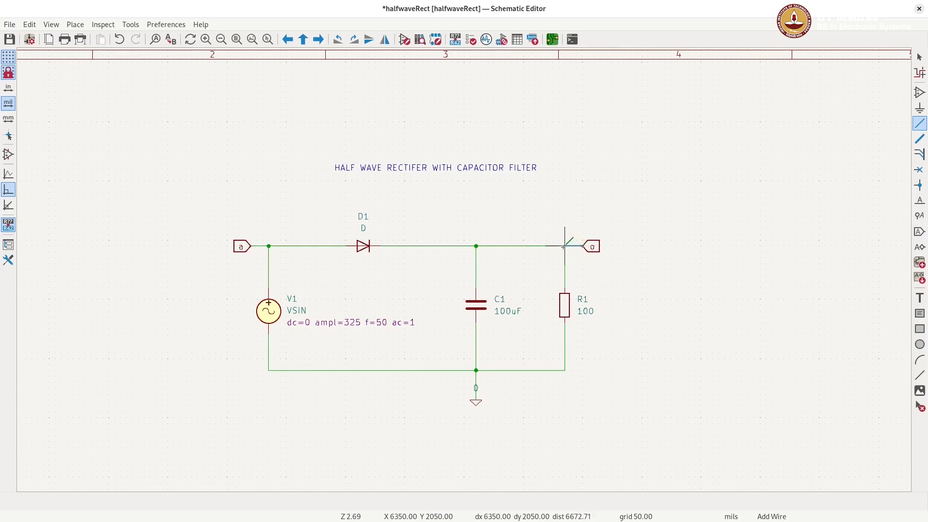
pyautogui.click(566, 247)
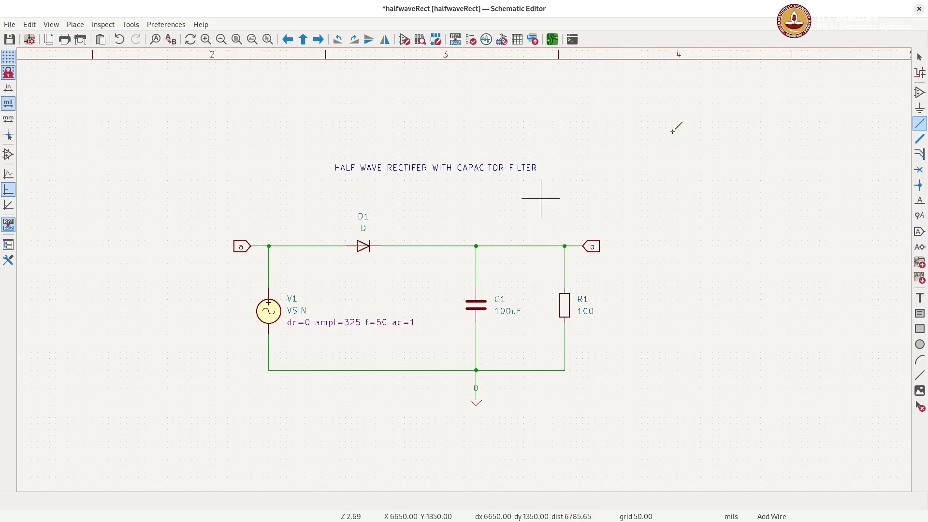
pyautogui.click(919, 58)
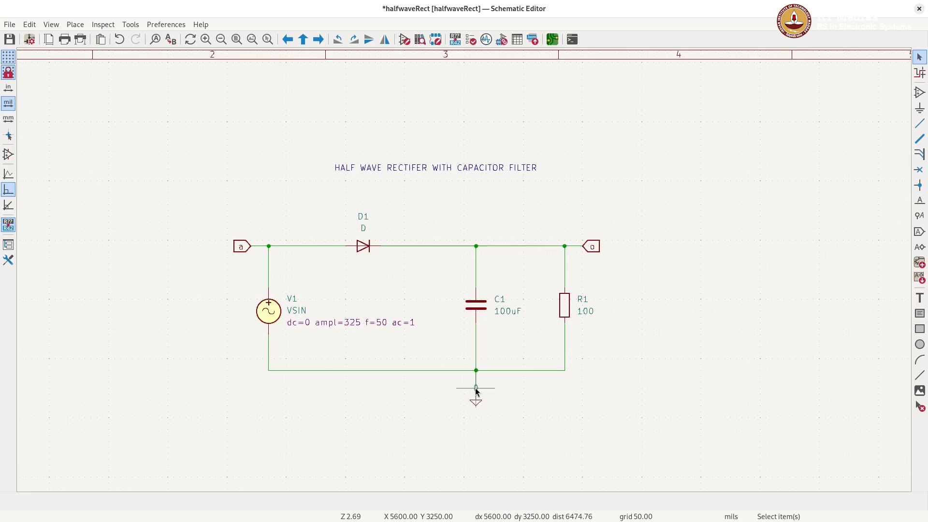
# - Save the schematic and export its Spice netlist again as halfwaveRect.cir in the halfwaveRect folder
pyautogui.click(11, 24)
pyautogui.click(20, 38)
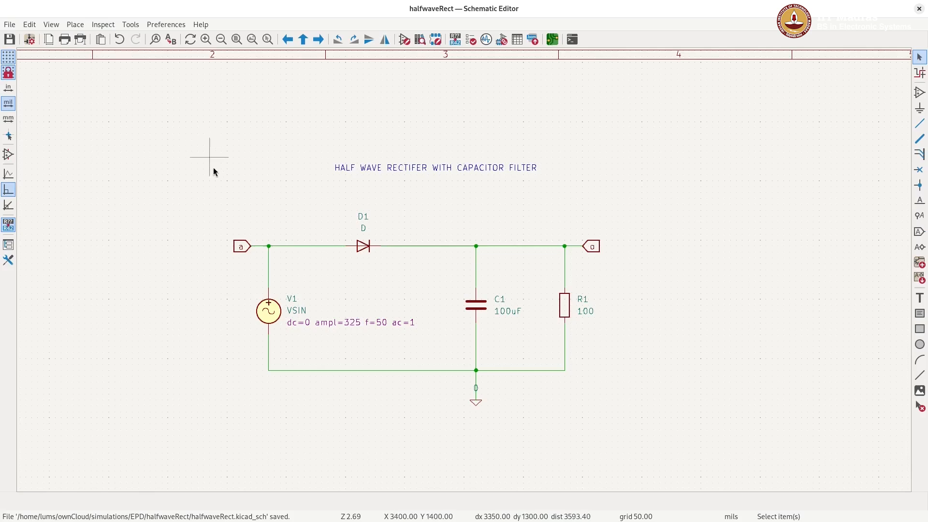
pyautogui.click(9, 25)
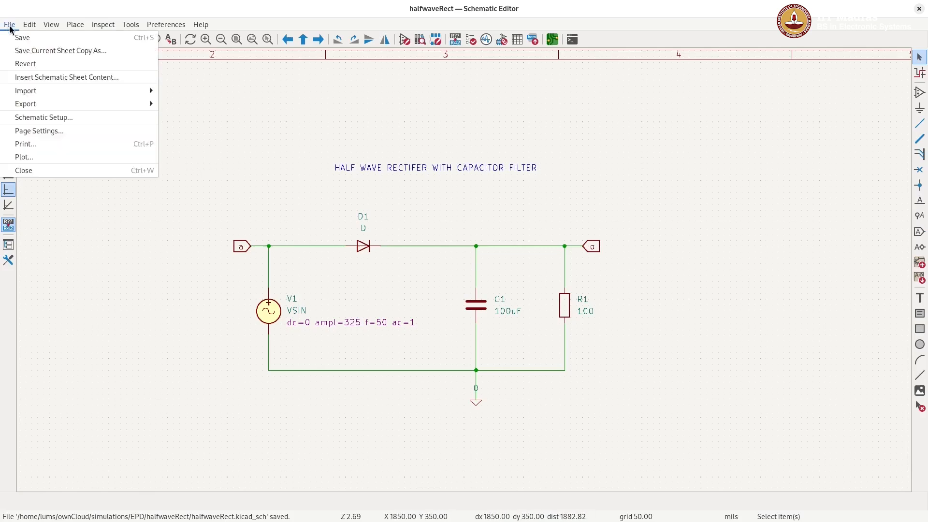
pyautogui.moveTo(109, 103)
pyautogui.click(179, 118)
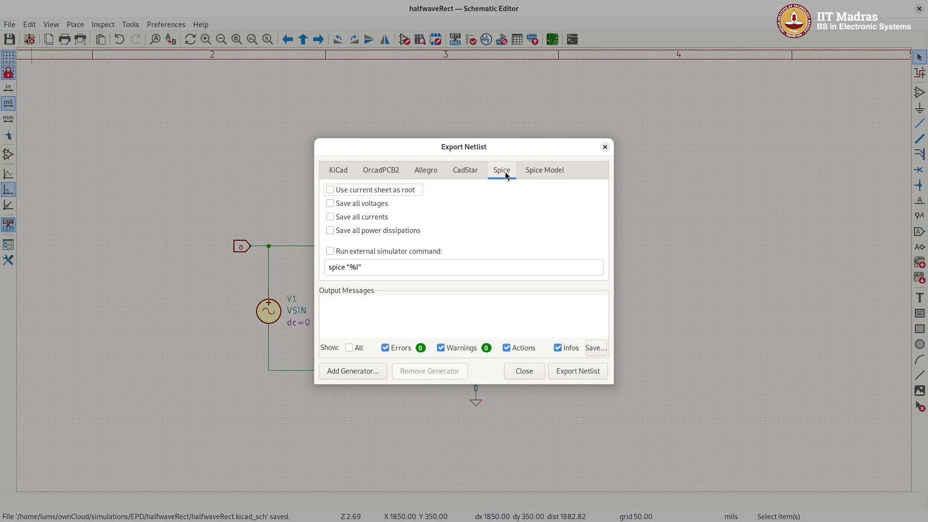
pyautogui.click(573, 373)
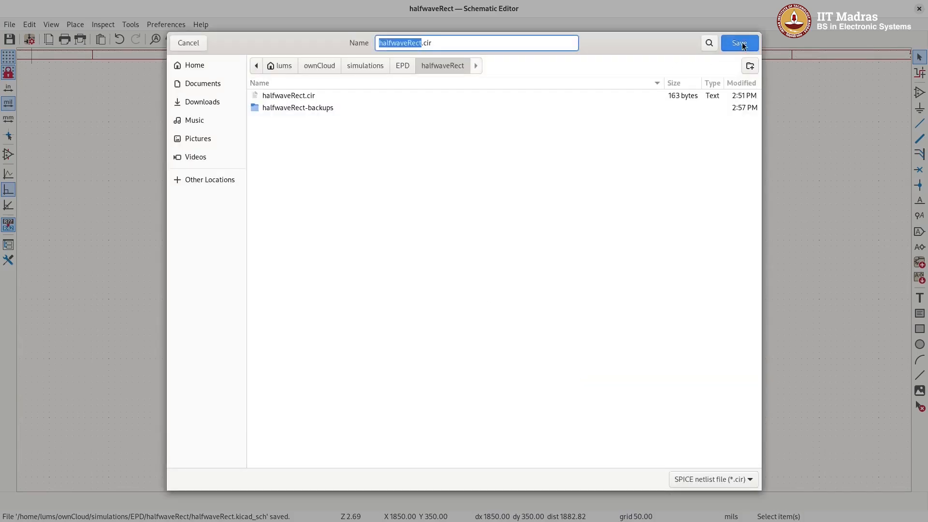
pyautogui.click(742, 43)
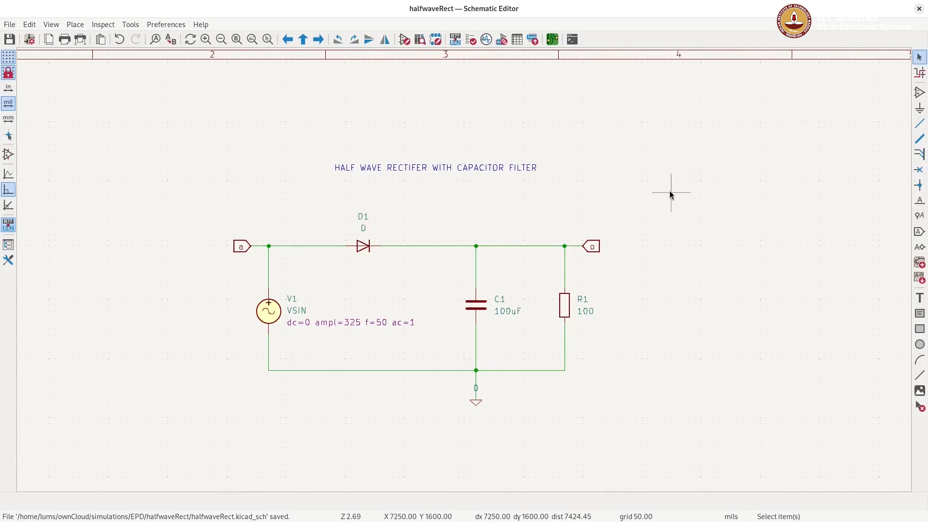
# - Review the node names in the re-exported halfwaveRect.cir in the text editor and return to the schematic
pyautogui.click(927, 180)
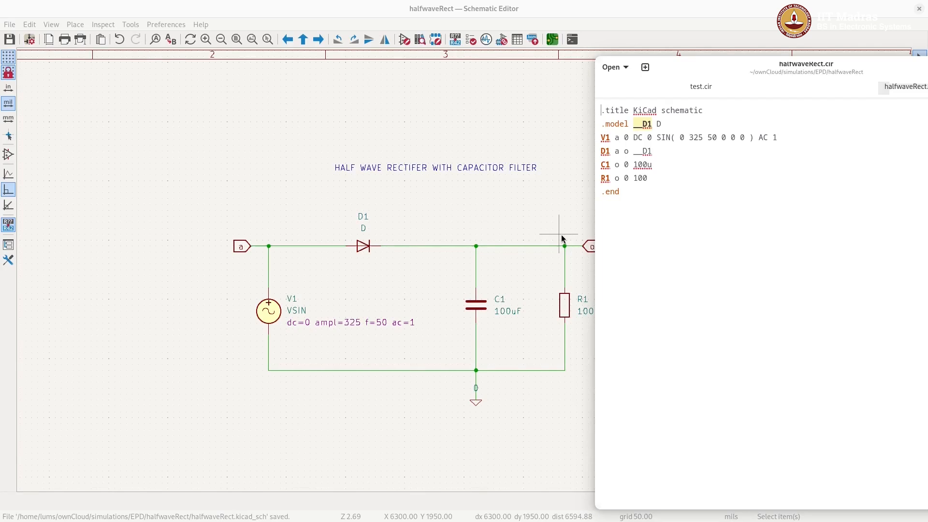
pyautogui.click(585, 9)
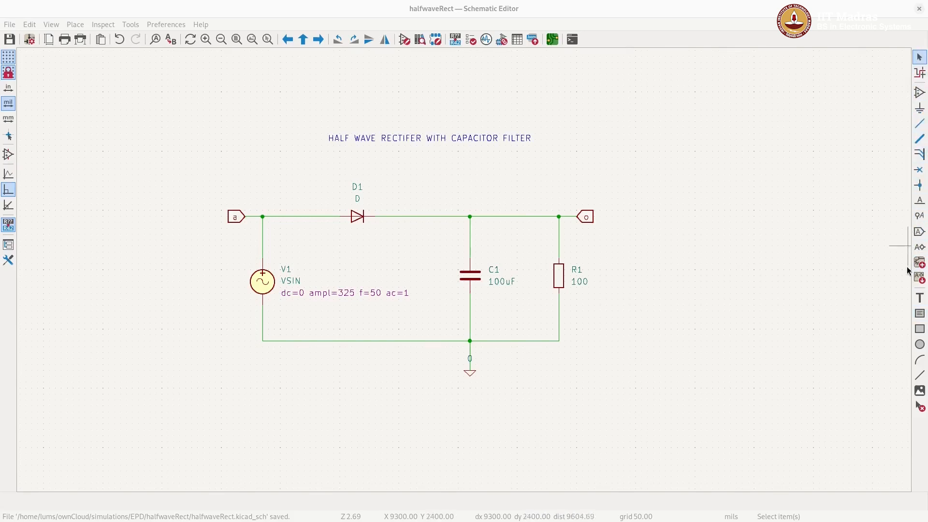
# - Create a schematic text with the lines ".control", "tran 1us 100ms uic", "run" and ".endc", keeping the default font and size
pyautogui.click(920, 297)
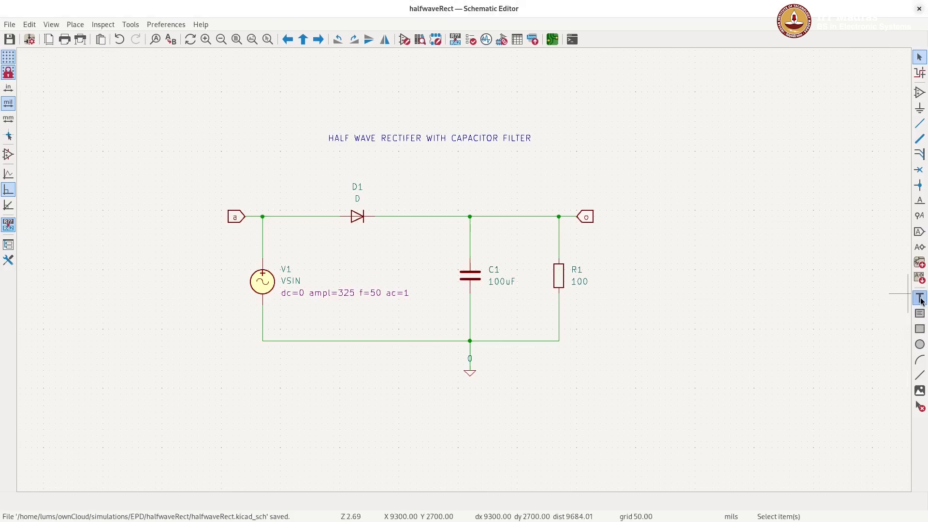
pyautogui.click(743, 286)
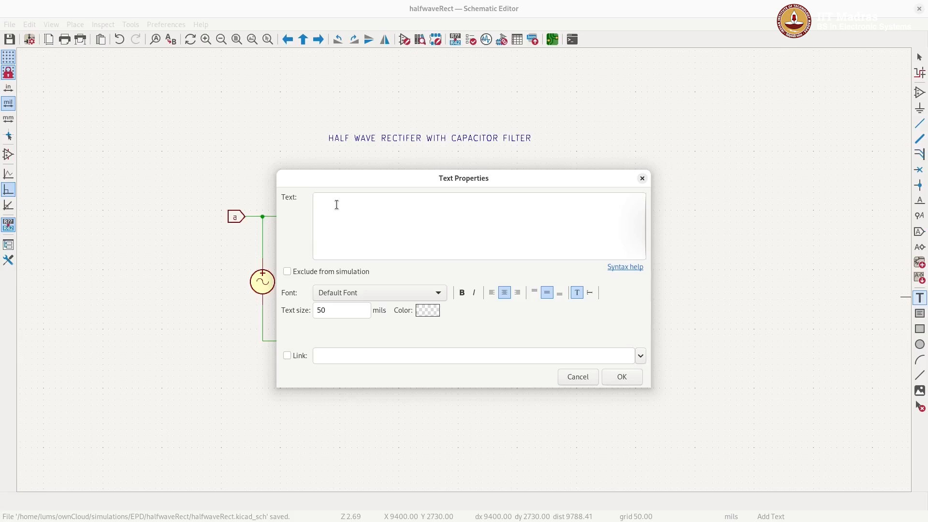
pyautogui.write('control')
pyautogui.write('.endc')
pyautogui.click(359, 196)
pyautogui.press('Return')
pyautogui.write('tran')
pyautogui.write('1us 100ms')
pyautogui.write('uic')
pyautogui.press('Return')
pyautogui.write('run')
pyautogui.click(625, 376)
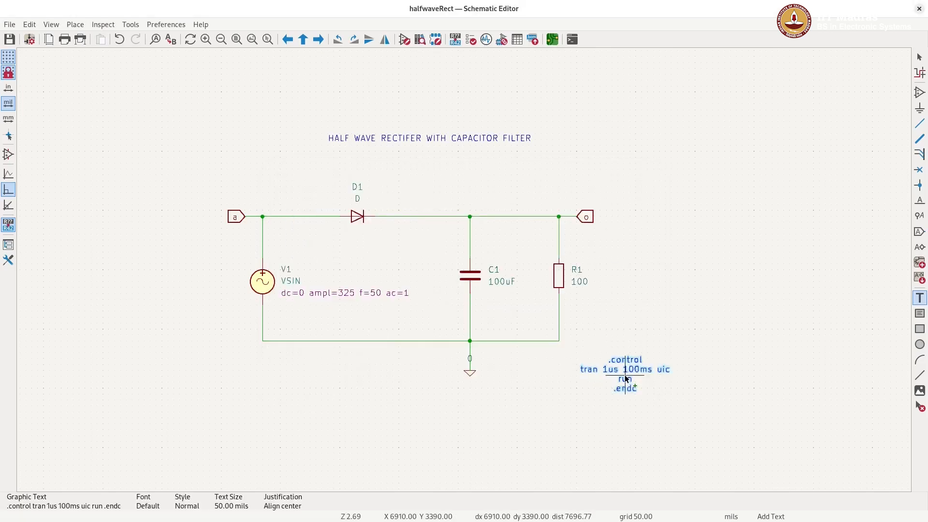
# - Place the control text block below the circuit, left of the ground symbol, and leave the text tool
pyautogui.click(404, 418)
pyautogui.click(546, 425)
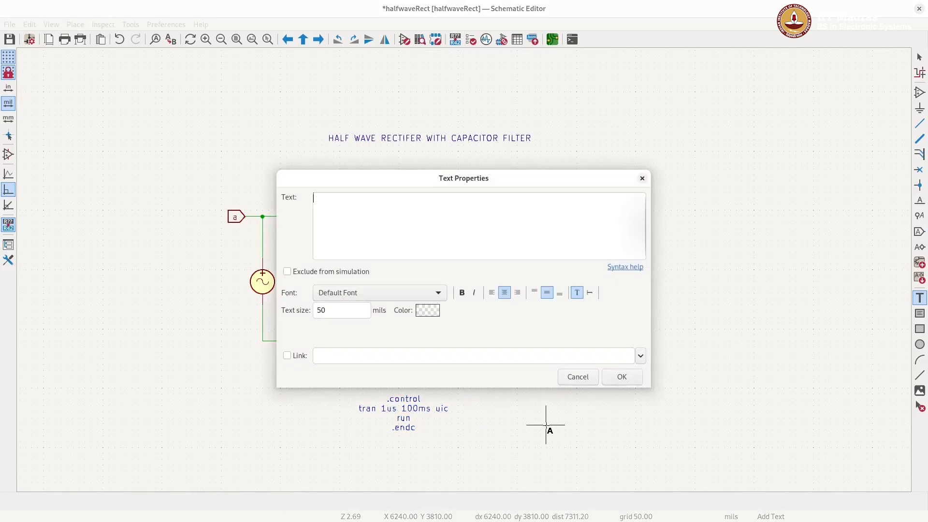
pyautogui.click(576, 377)
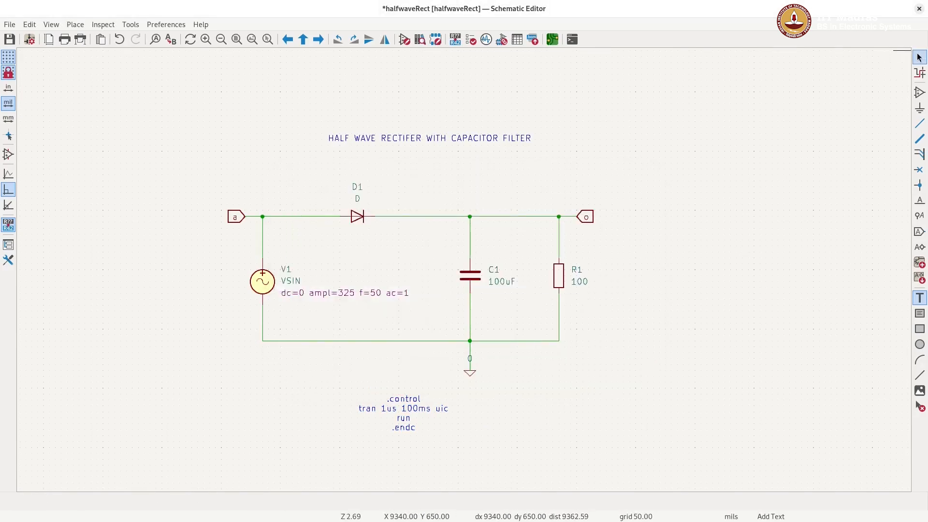
pyautogui.click(920, 58)
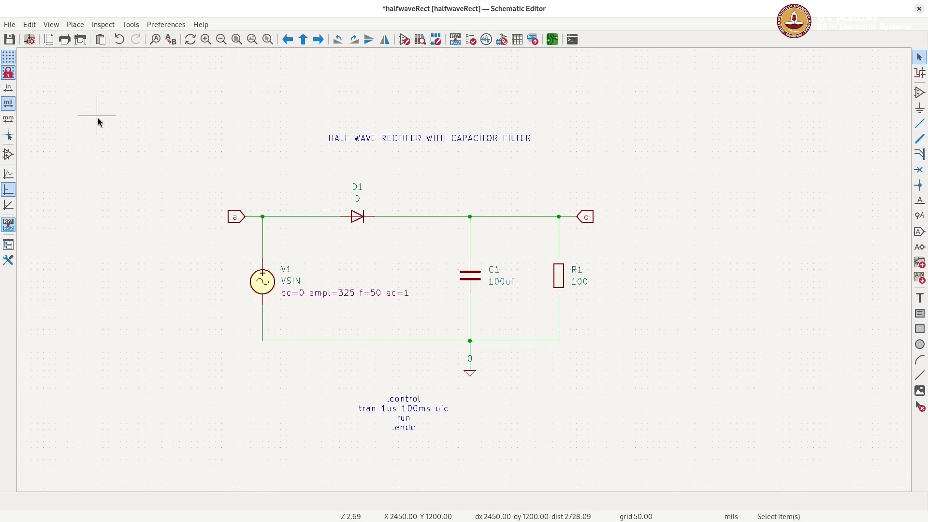
# - Save the schematic and export its Spice netlist with the control block, overwriting halfwaveRect.cir
pyautogui.click(10, 25)
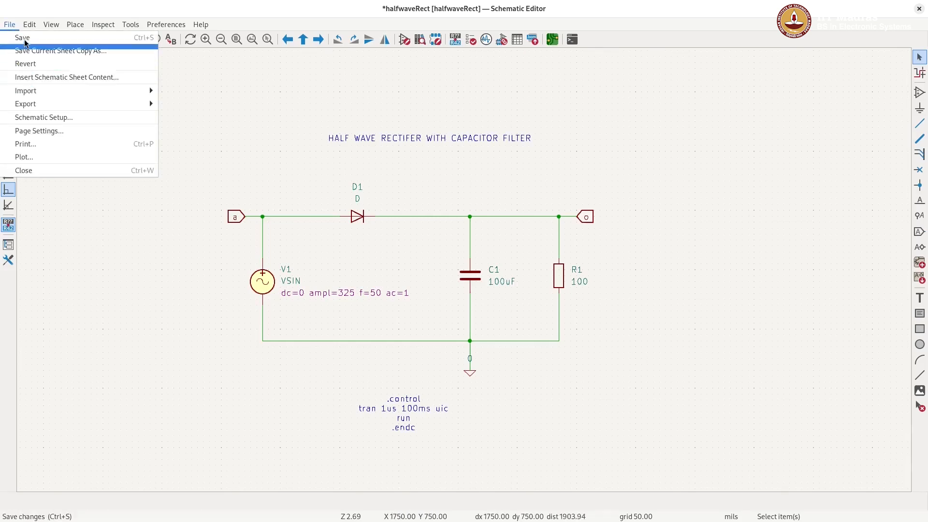
pyautogui.click(25, 38)
pyautogui.click(9, 25)
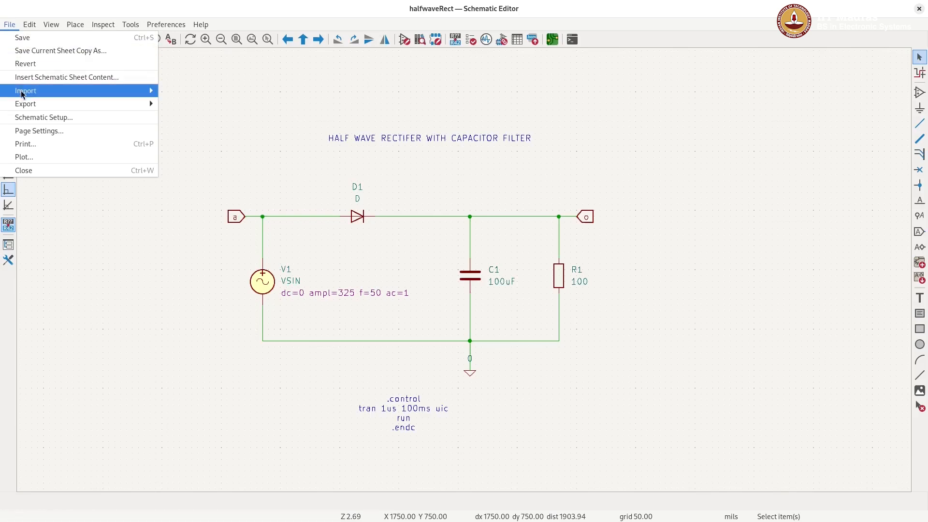
pyautogui.moveTo(87, 107)
pyautogui.click(186, 117)
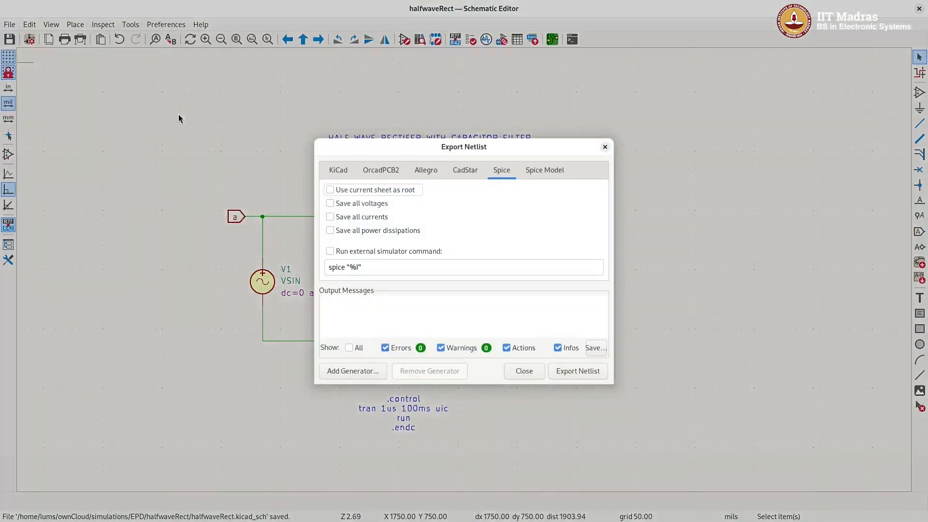
pyautogui.click(572, 372)
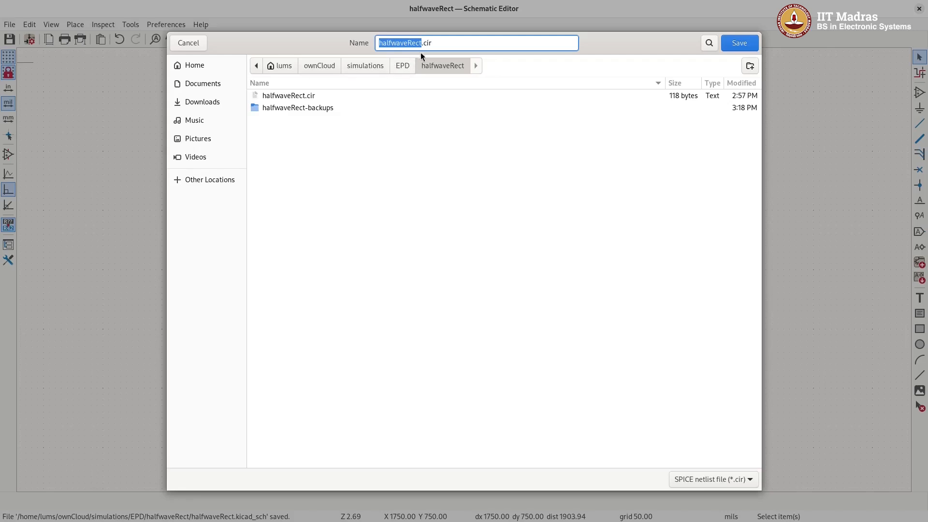
pyautogui.click(736, 43)
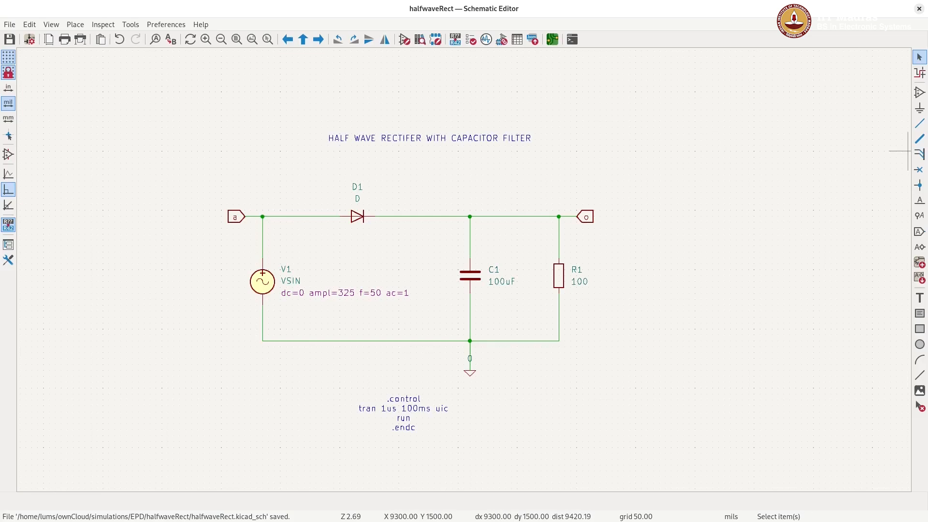
# - Reload halfwaveRect.cir in the text editor and examine the control block and its tran line
pyautogui.hotkey('alt', 'Tab')
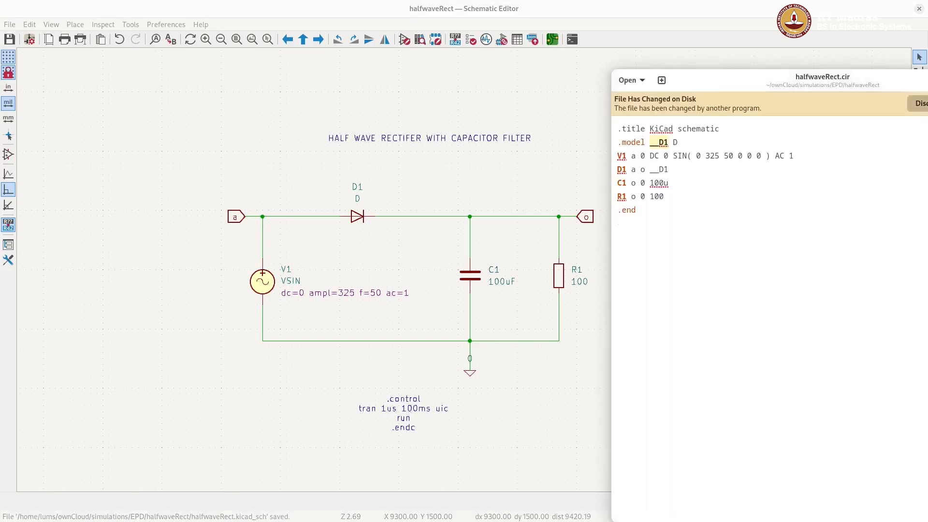
pyautogui.click(924, 103)
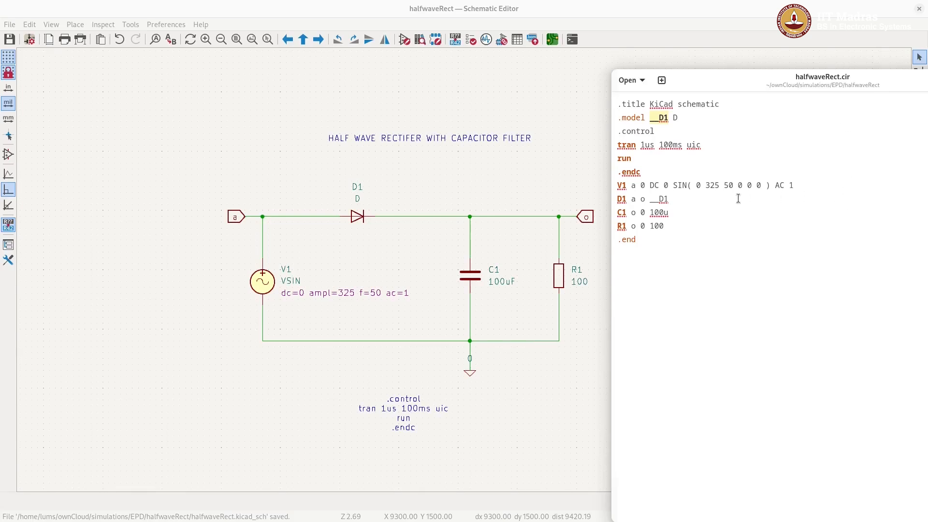
pyautogui.click(647, 174)
pyautogui.moveTo(647, 173); pyautogui.dragTo(614, 137)
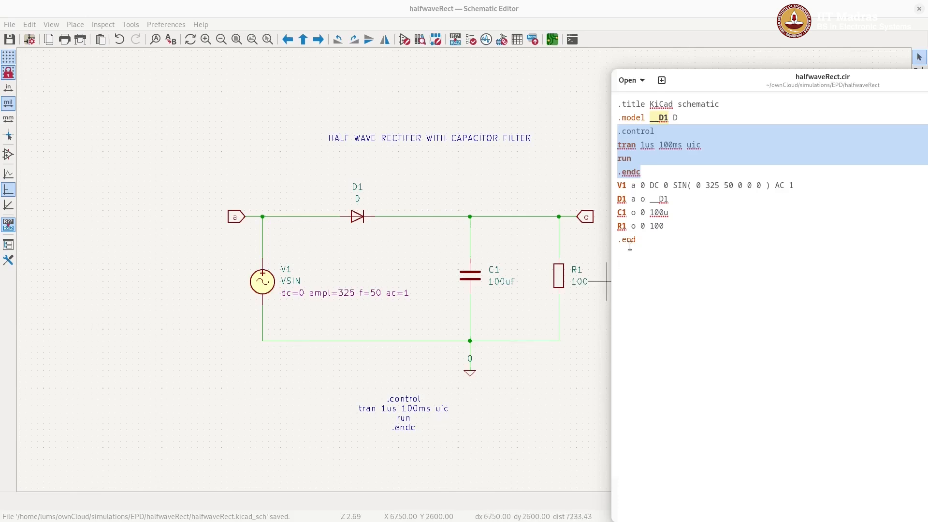
pyautogui.click(644, 172)
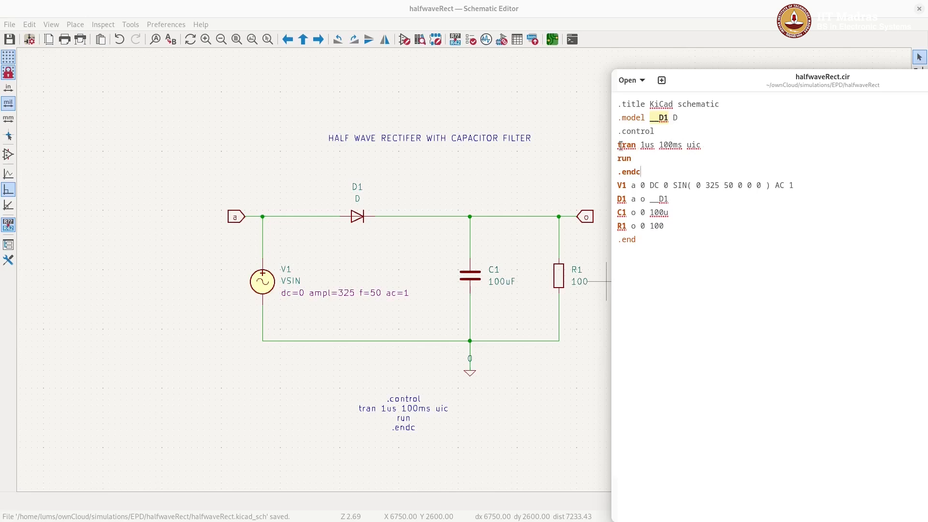
pyautogui.moveTo(618, 145); pyautogui.dragTo(701, 144)
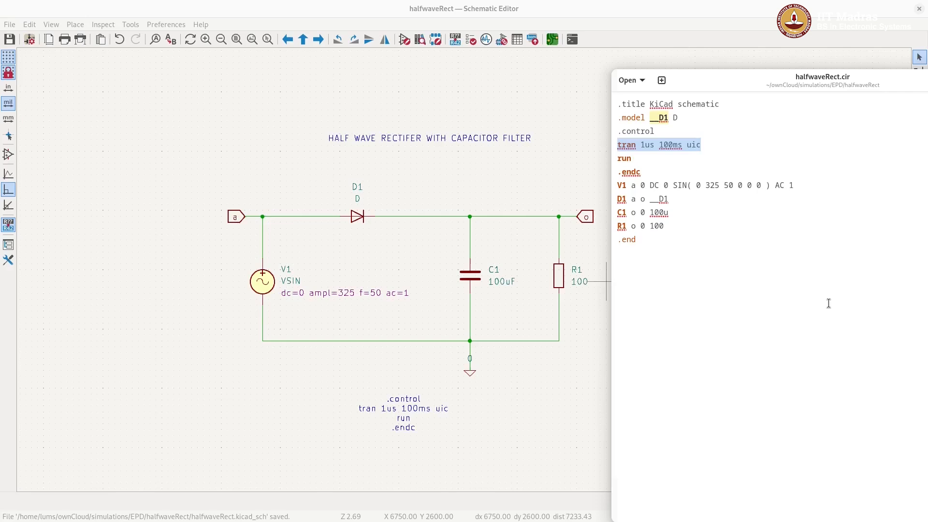
# - Open a terminal and change to the ownCloud/simulations/EPD/halfwaveRect directory
pyautogui.press('super')
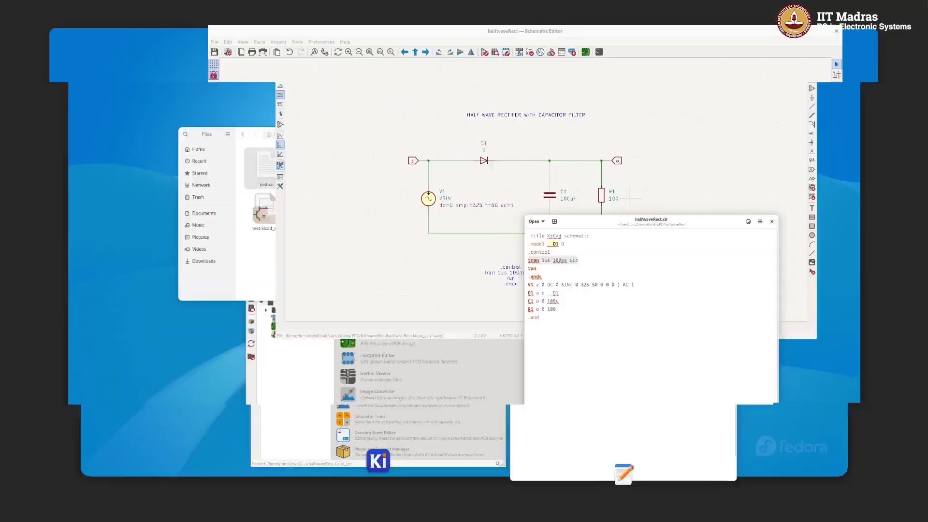
pyautogui.press('super')
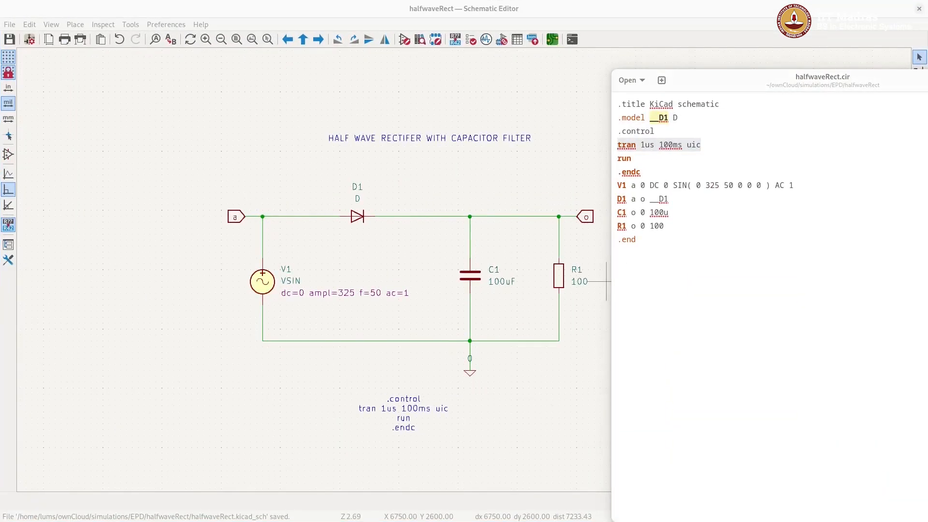
pyautogui.moveTo(927, 109); pyautogui.dragTo(169, 126)
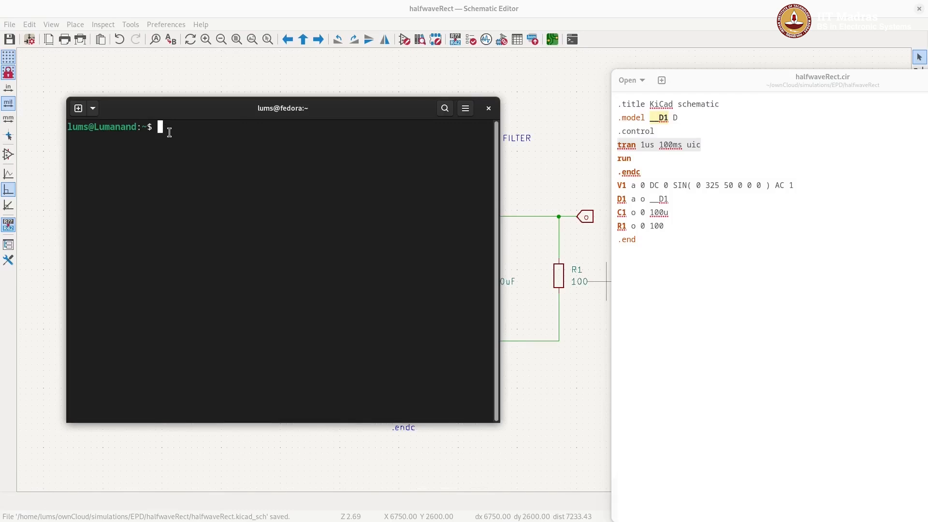
pyautogui.write('cd own')
pyautogui.press('Tab')
pyautogui.write('si')
pyautogui.press('Tab')
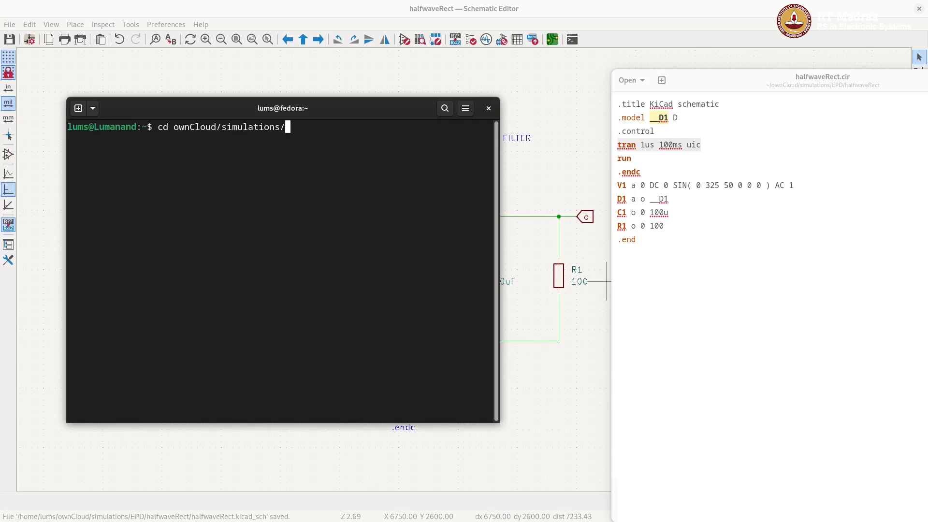
pyautogui.write('EP')
pyautogui.press('Tab')
pyautogui.write('half')
pyautogui.press('Tab')
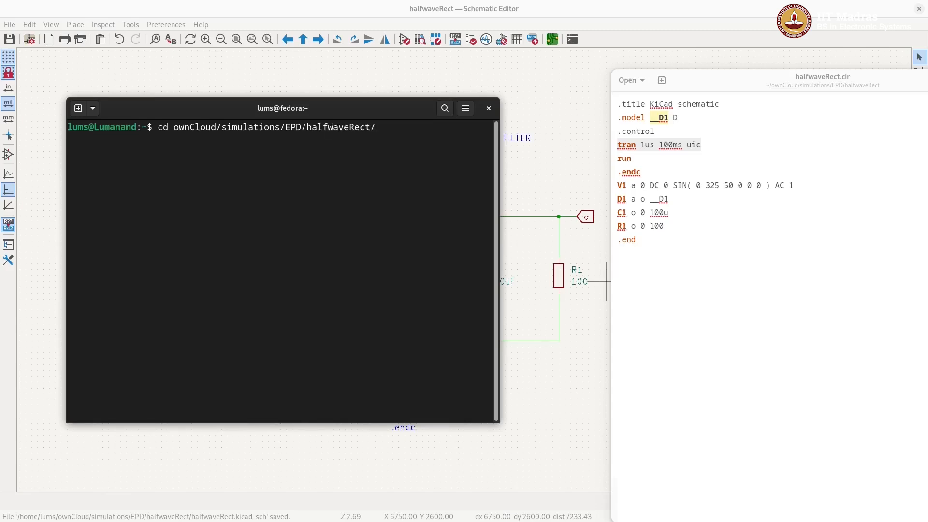
pyautogui.press('Return')
# - List the folder's files, run ngspice on halfwaveRect.cir and check the number of data rows in its output
pyautogui.write('ls')
pyautogui.press('Return')
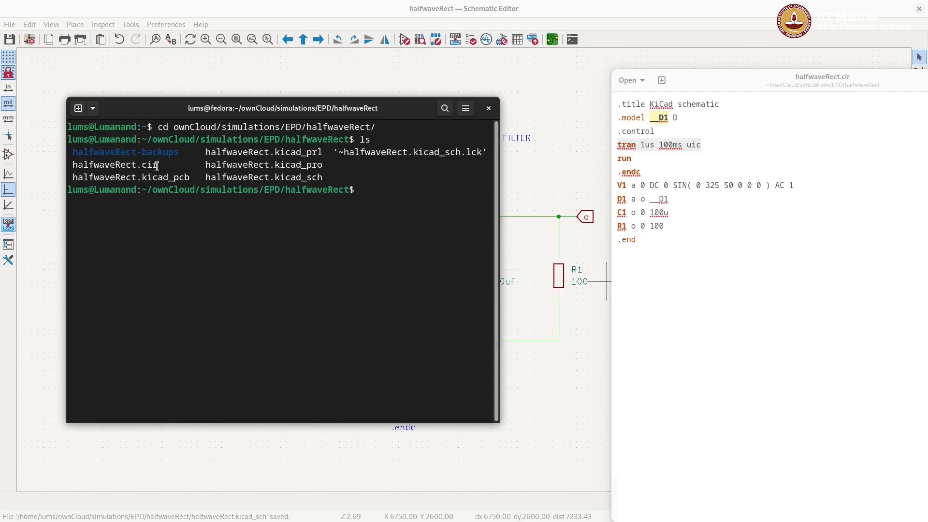
pyautogui.write('ngspice')
pyautogui.write('halfwaveRect.cir')
pyautogui.press('Return')
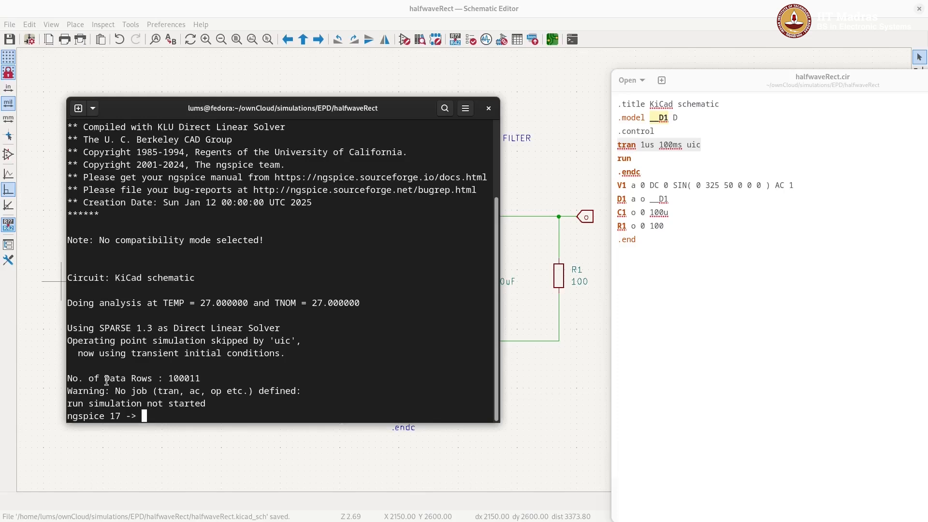
pyautogui.moveTo(202, 377); pyautogui.dragTo(167, 378)
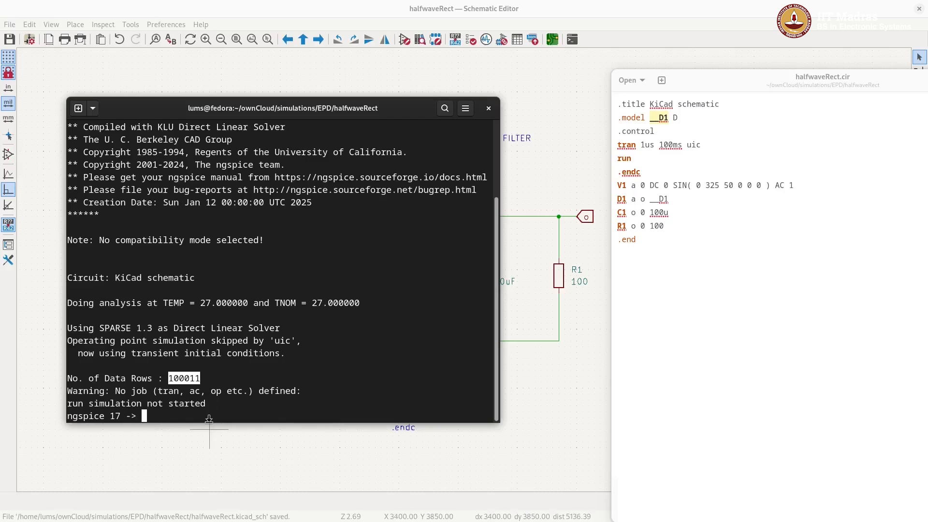
pyautogui.click(209, 381)
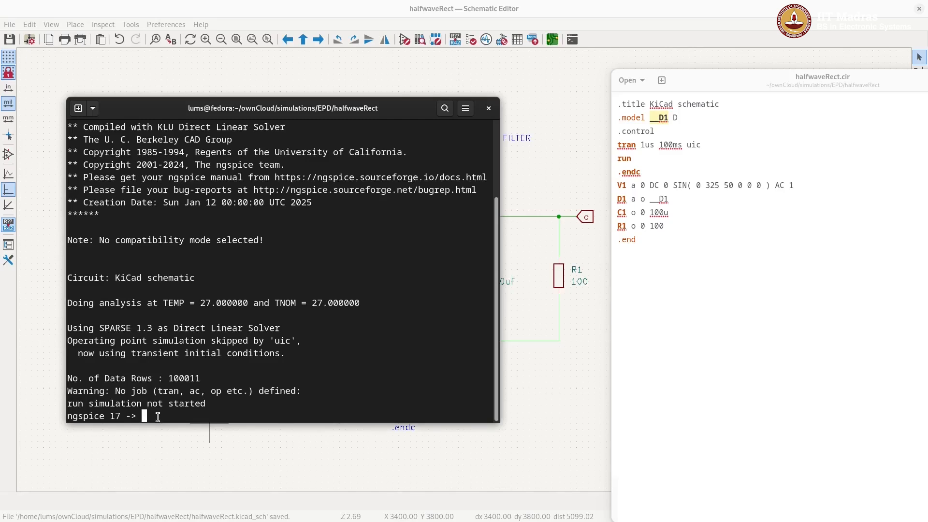
# - Clear the terminal and show the loaded circuit with the ngspice listing command
pyautogui.write('l')
pyautogui.press('BackSpace')
pyautogui.hotkey('ctrl', 'l')
pyautogui.write('listing')
pyautogui.press('Return')
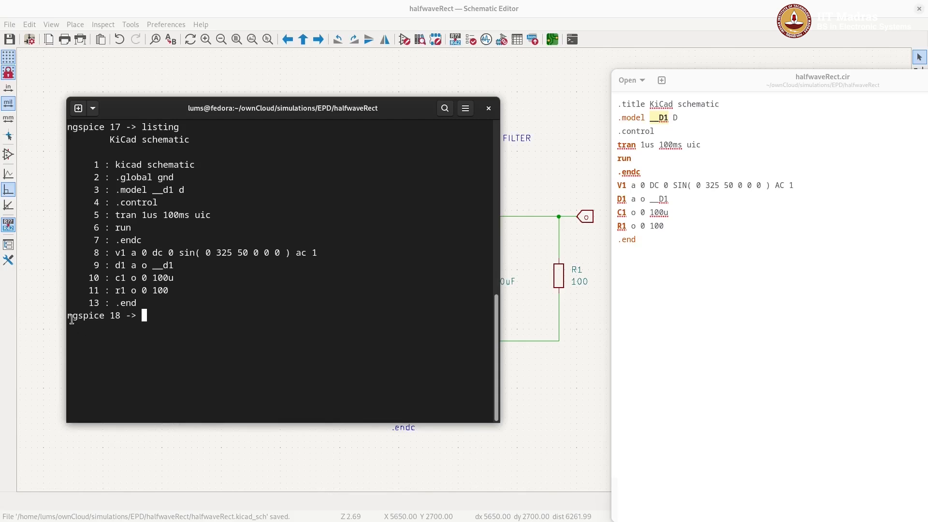
# - Plot the output and input voltages in ngspice with "plot v(o), v(a)"
pyautogui.moveTo(67, 316); pyautogui.dragTo(128, 317)
pyautogui.click(139, 327)
pyautogui.write('plot')
pyautogui.moveTo(158, 116); pyautogui.dragTo(367, 295)
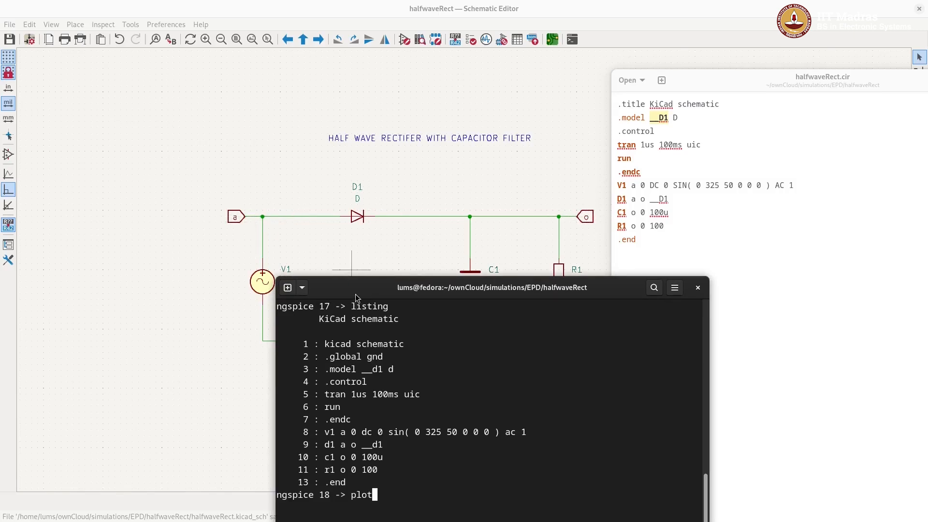
pyautogui.moveTo(355, 289); pyautogui.dragTo(189, 113)
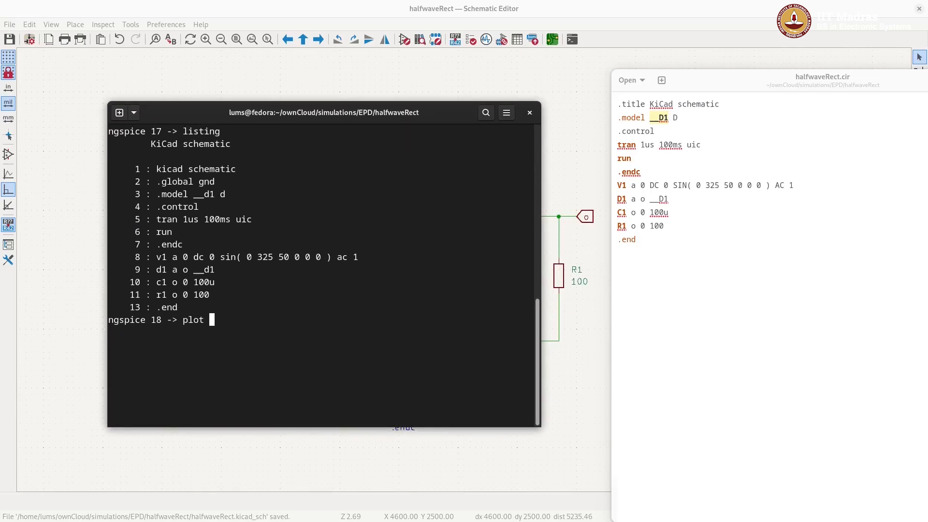
pyautogui.write('v(o)')
pyautogui.write(', v(a)')
pyautogui.press('Return')
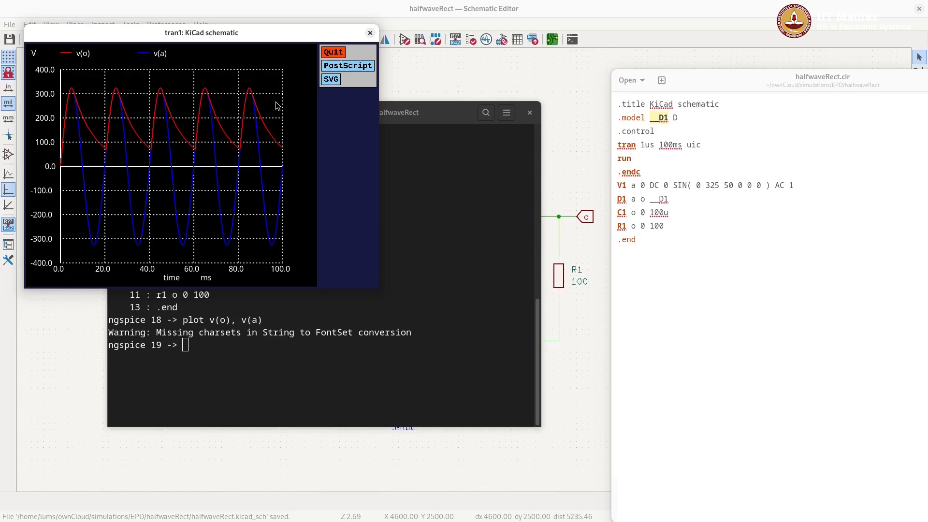
# - Move the terminal clear of the plot and set color0 to white and color1 to black in ngspice
pyautogui.click(361, 349)
pyautogui.moveTo(307, 122); pyautogui.dragTo(628, 178)
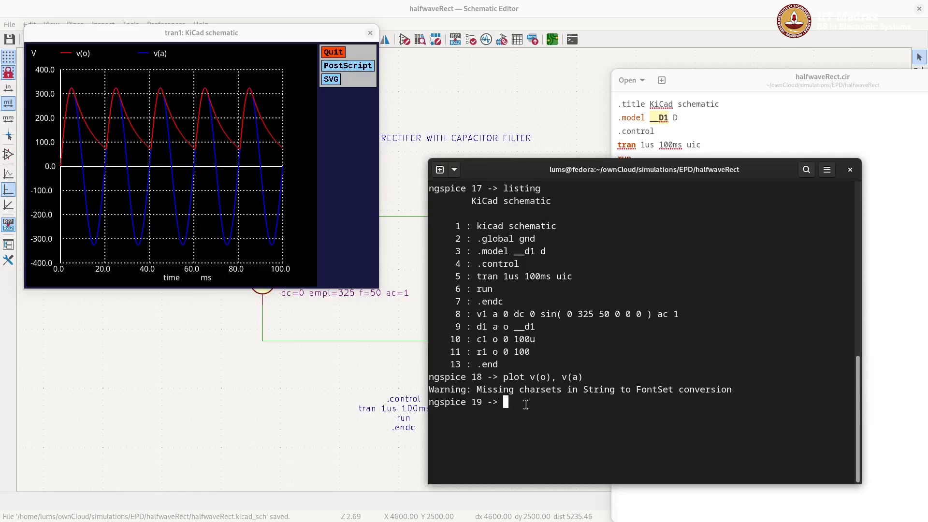
pyautogui.write('set color0 = white')
pyautogui.write(';')
pyautogui.press('Return')
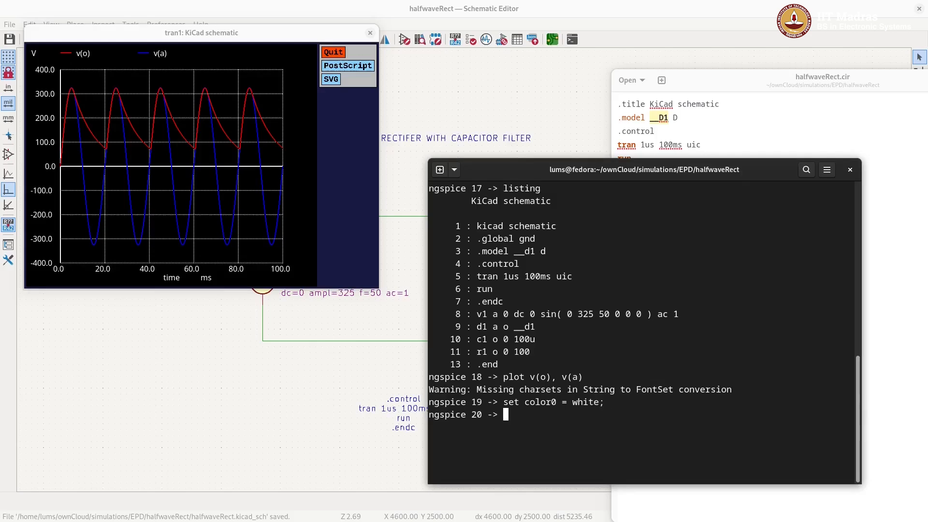
pyautogui.write('set color1 = black;')
pyautogui.press('Return')
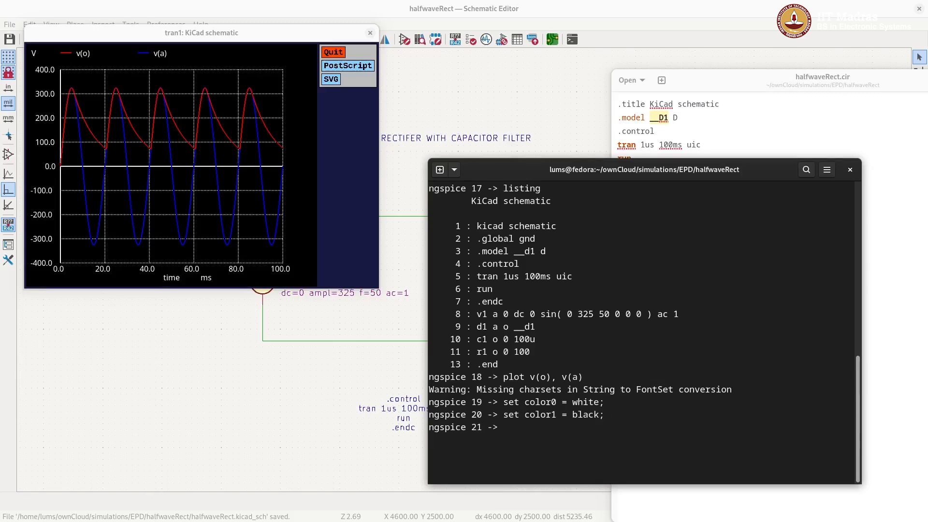
# - Plot v(o), v(a) again with the new colours and move the new plot lower to compare it with the first
pyautogui.write('plot')
pyautogui.write(' v')
pyautogui.write('(o) and')
pyautogui.press('BackSpace')
pyautogui.press('BackSpace')
pyautogui.press('BackSpace')
pyautogui.press('BackSpace')
pyautogui.press('BackSpace')
pyautogui.write(', v(a)')
pyautogui.press('Return')
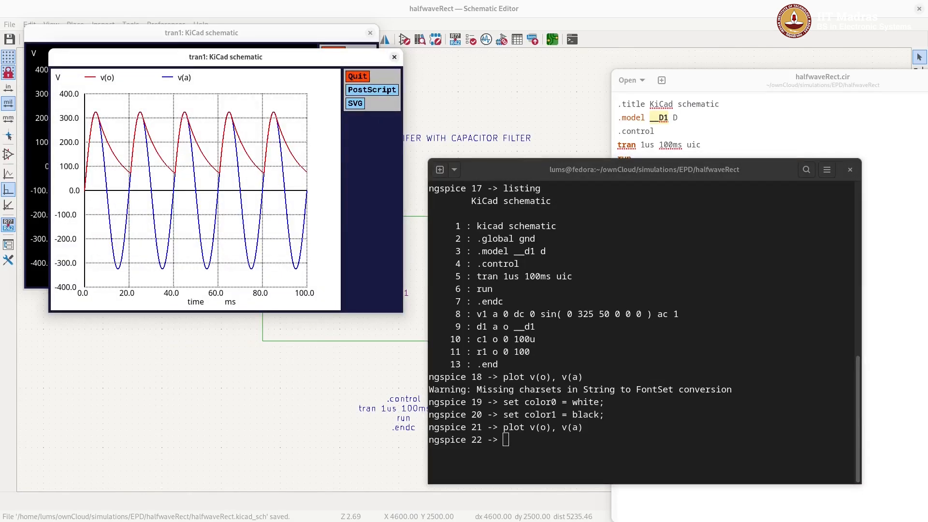
pyautogui.moveTo(202, 57); pyautogui.dragTo(209, 226)
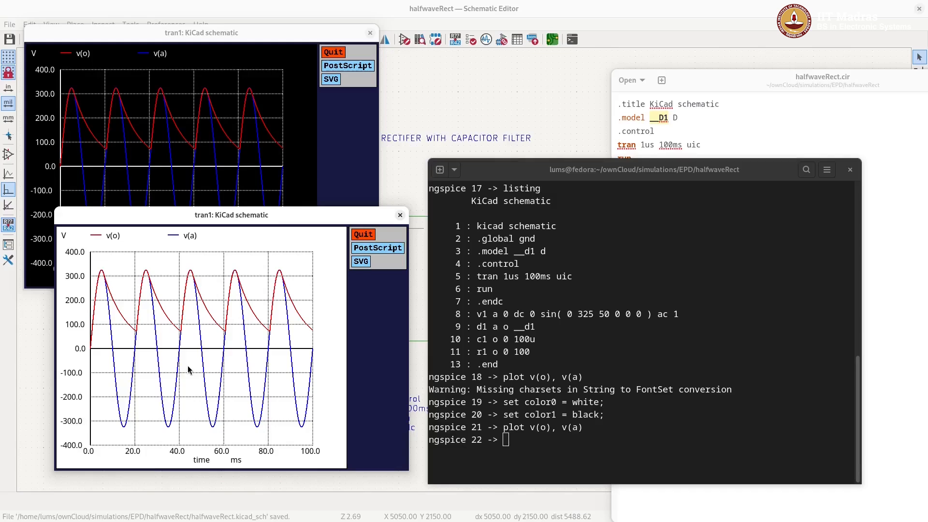
pyautogui.moveTo(604, 414); pyautogui.dragTo(501, 403)
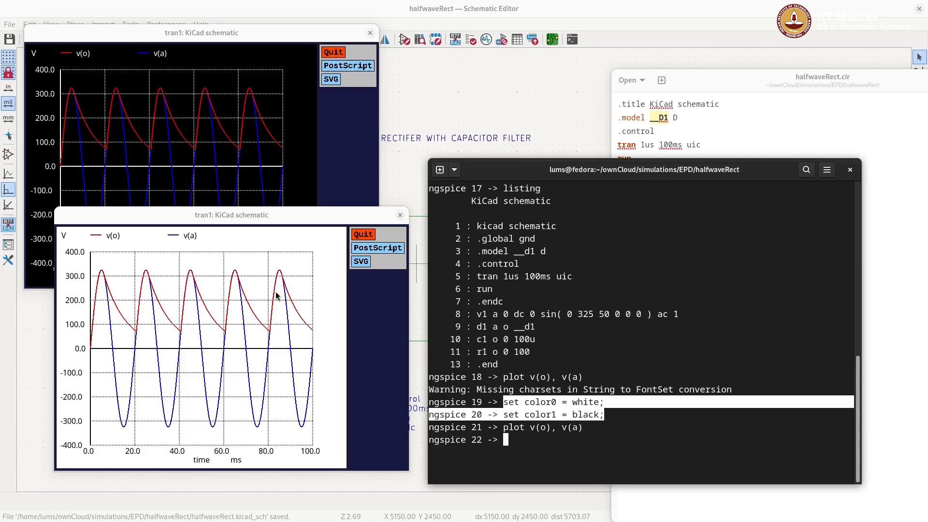
# - Add "set color0 = white ; set background color to white" below the run line in the schematic's .control text
pyautogui.click(521, 11)
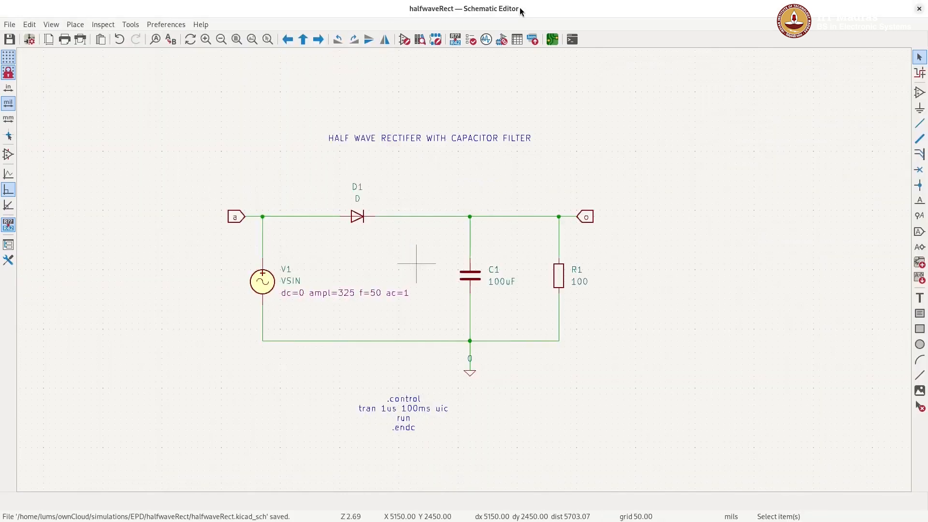
pyautogui.click(410, 408)
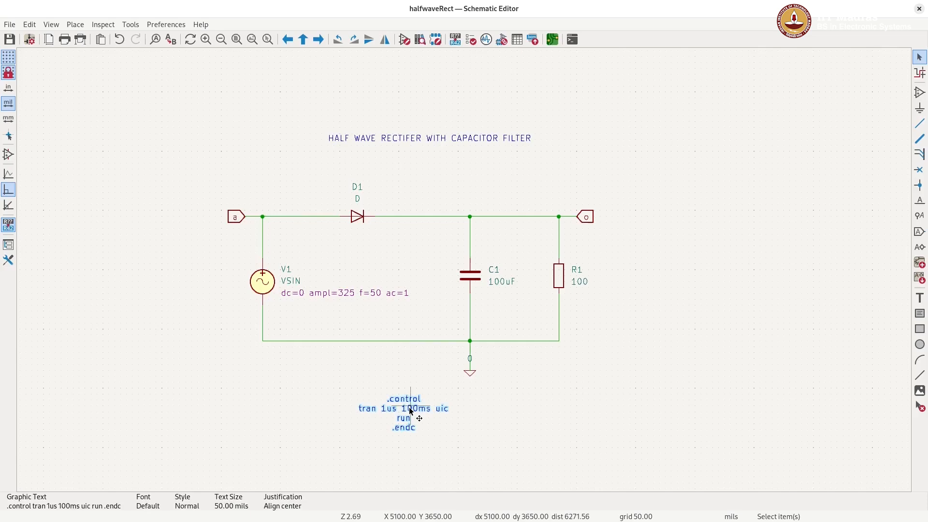
pyautogui.doubleClick(409, 407)
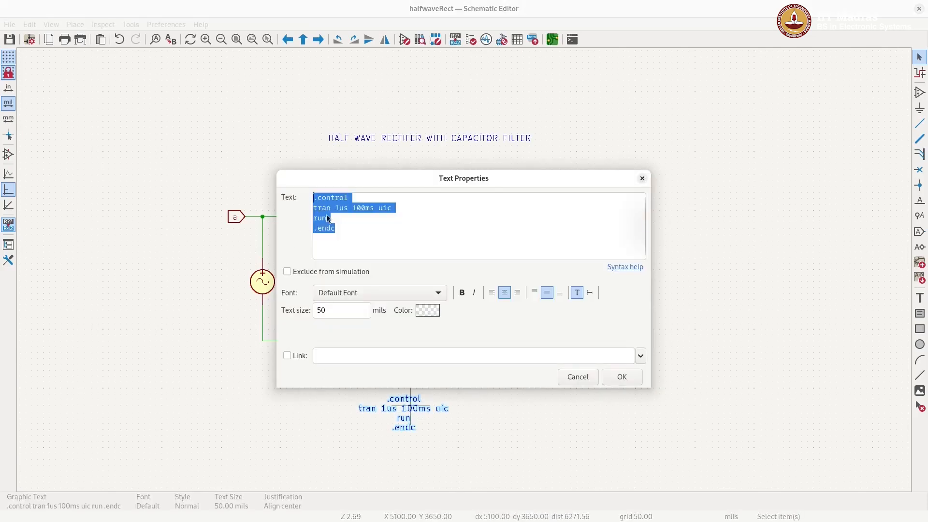
pyautogui.click(339, 218)
pyautogui.press('Return')
pyautogui.write('set')
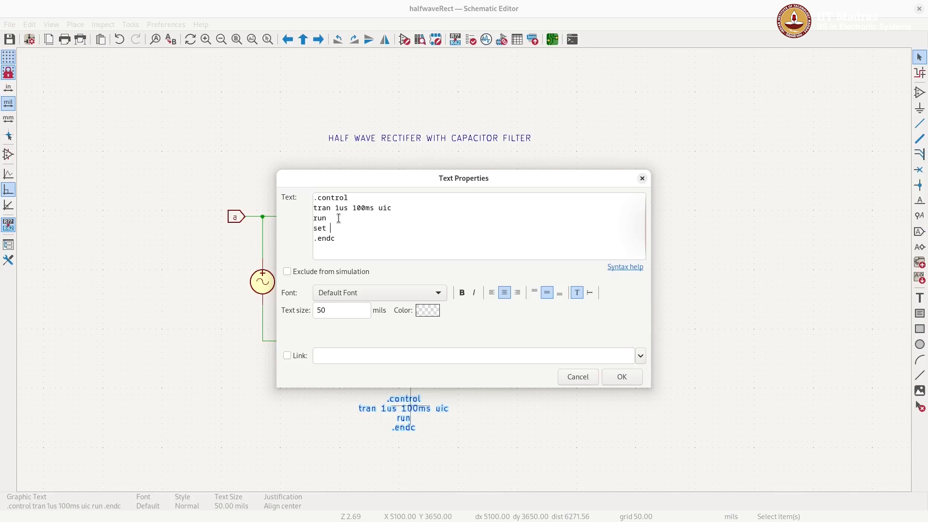
pyautogui.write(' color0 = white    ; sett')
pyautogui.press('BackSpace')
pyautogui.write('background color to white')
# - Add "set color1 = black ; set foreground color to black" above .endc in the .control text and apply the edit
pyautogui.press('Return')
pyautogui.write('set color')
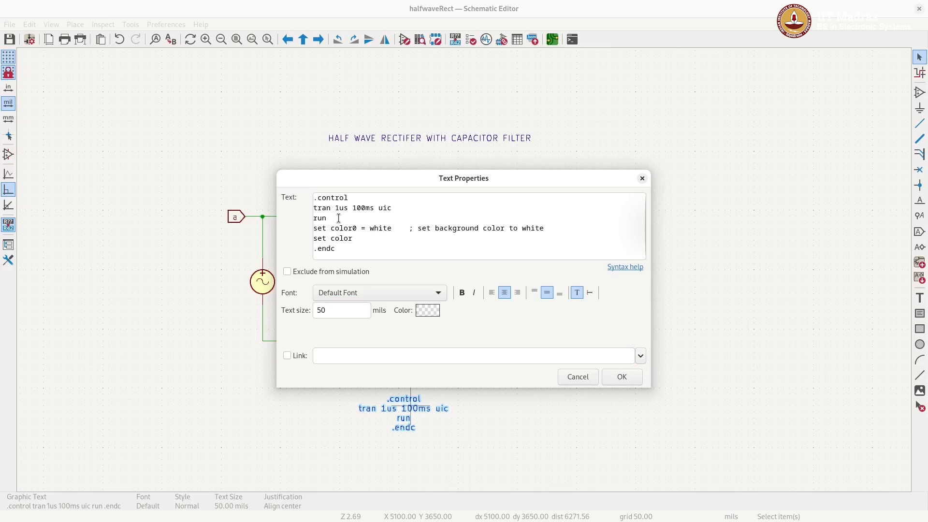
pyautogui.write('1 = black    ; set foreground color to black')
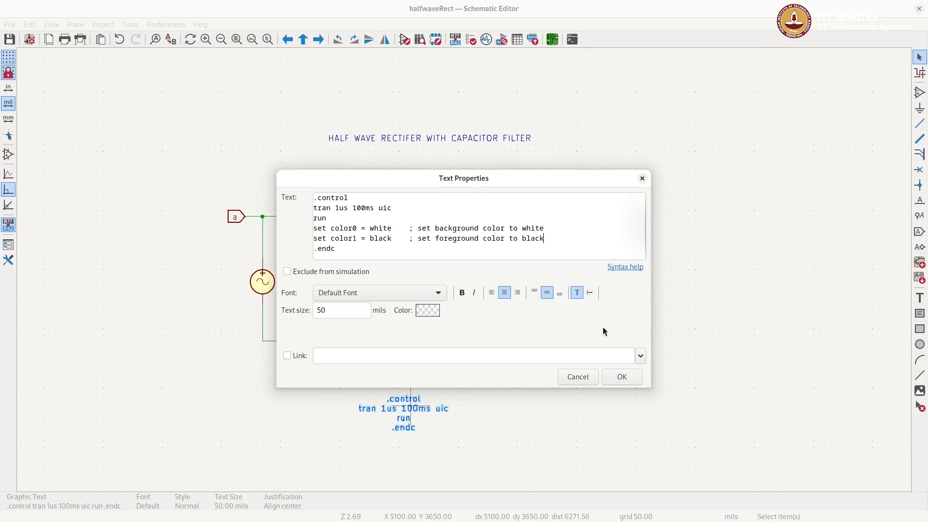
pyautogui.click(621, 380)
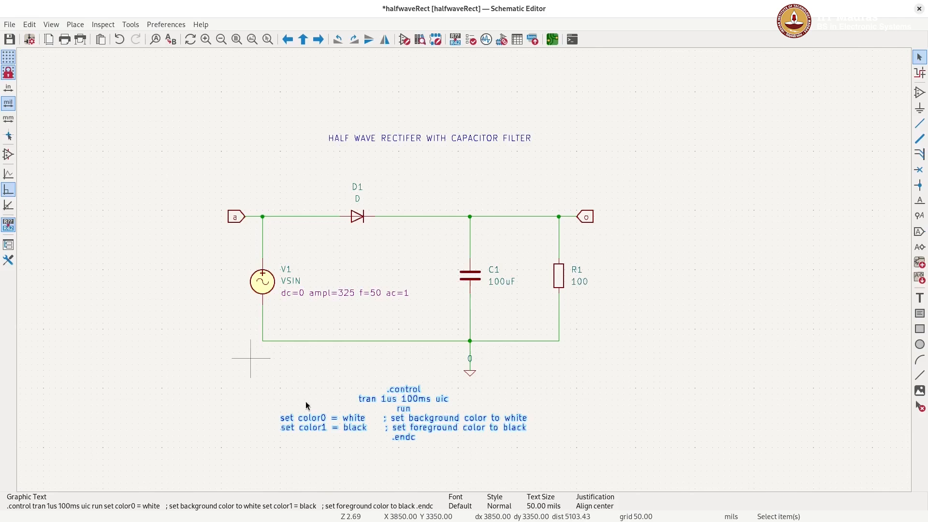
# - Save the schematic and export its SPICE netlist over halfwaveRect.cir
pyautogui.click(11, 24)
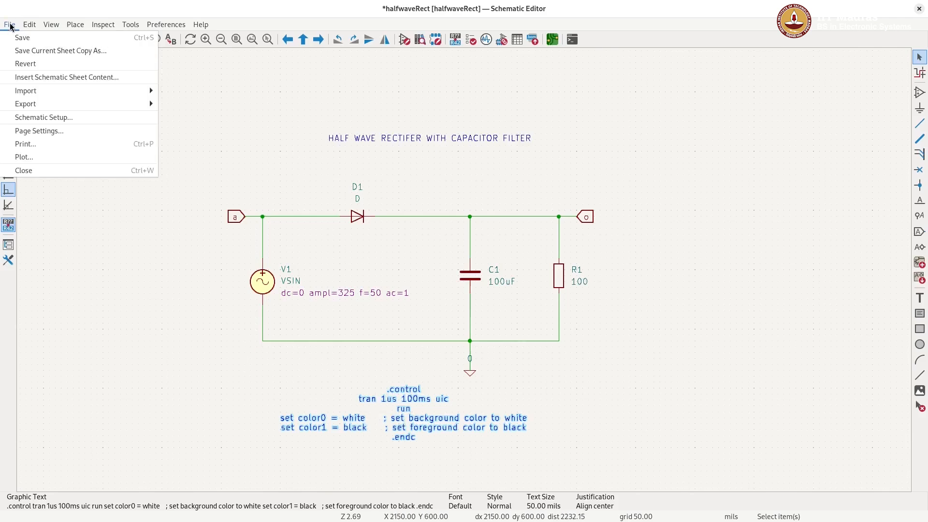
pyautogui.click(21, 42)
pyautogui.click(10, 24)
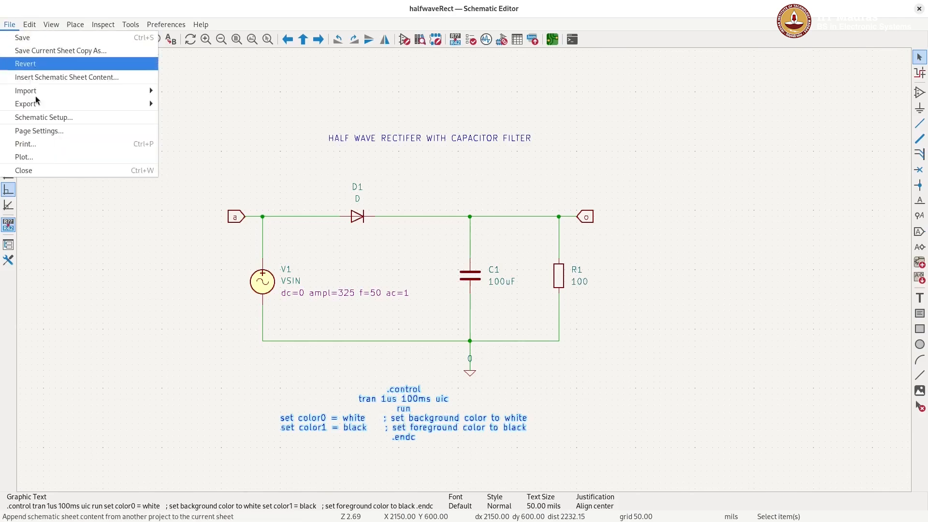
pyautogui.moveTo(38, 103)
pyautogui.click(193, 115)
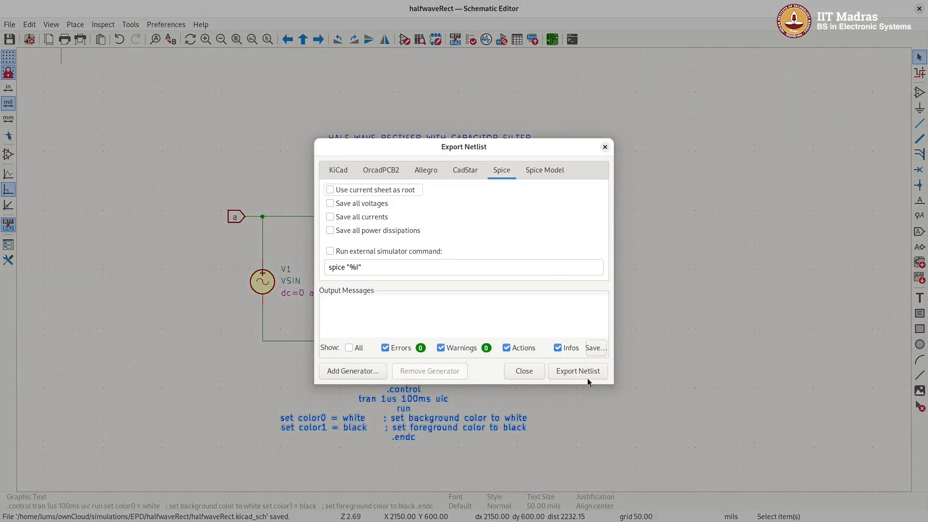
pyautogui.click(579, 373)
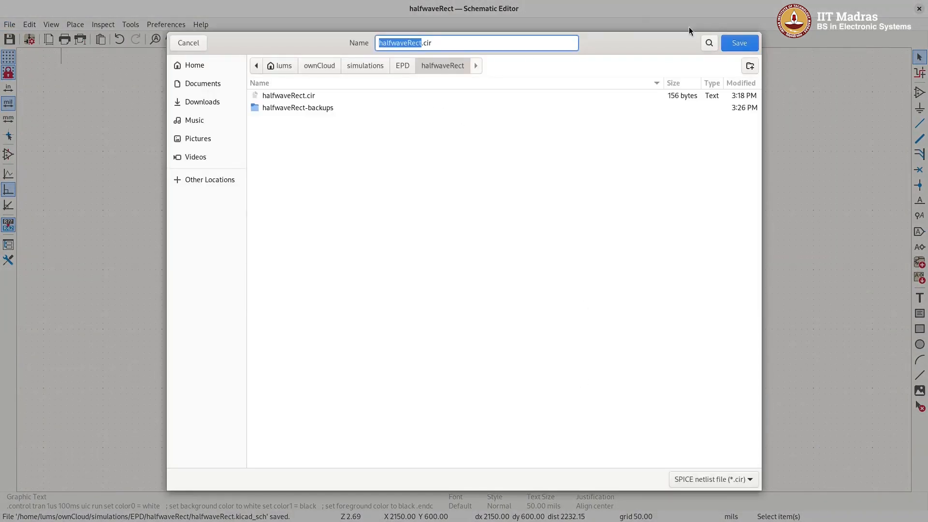
pyautogui.click(740, 43)
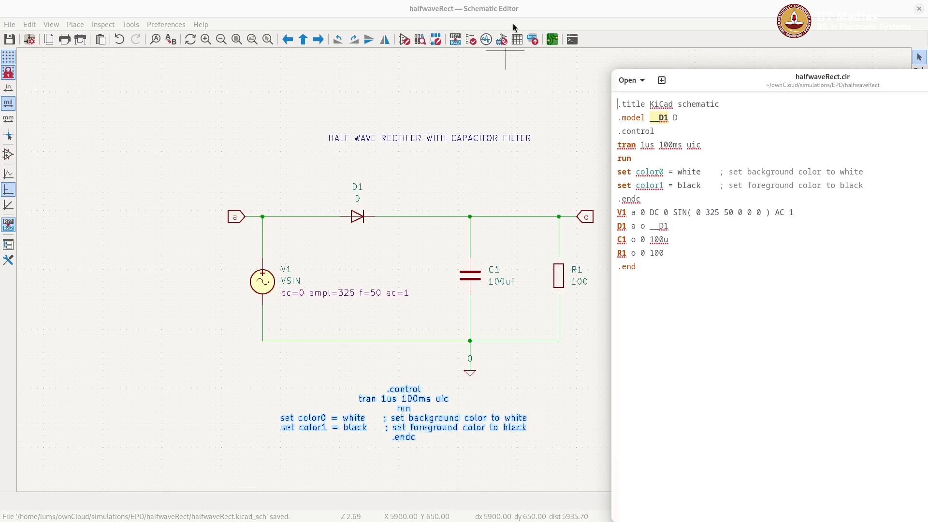
# - Add the line "plot v(o), v(a)" just above .endc in the schematic's .control text
pyautogui.click(518, 8)
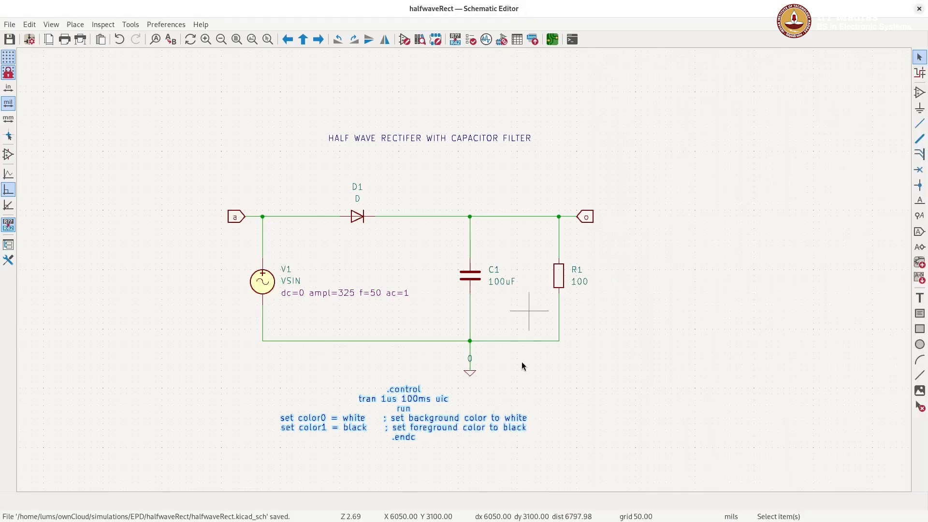
pyautogui.click(531, 433)
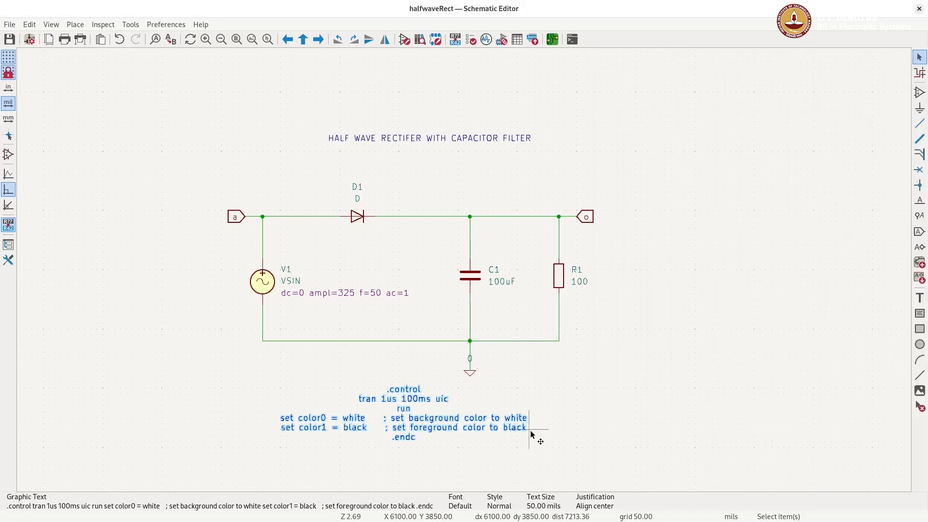
pyautogui.doubleClick(471, 420)
pyautogui.click(557, 237)
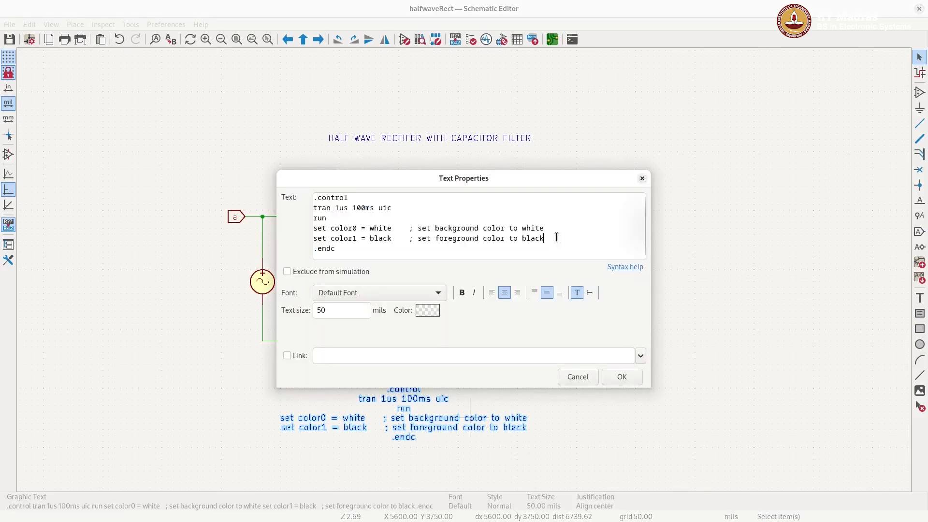
pyautogui.press('Return')
pyautogui.write('plot v(o), v(a)')
pyautogui.click(622, 377)
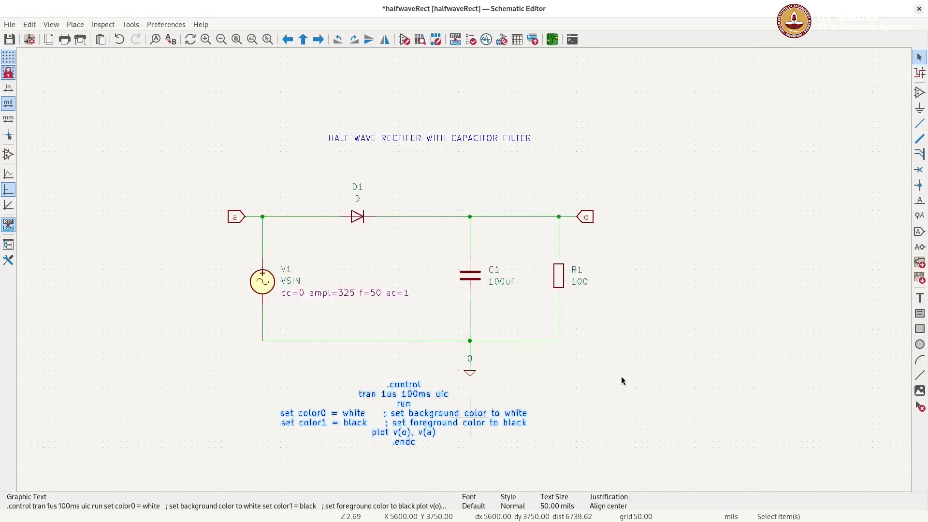
# - Save the schematic with the new plot command and re-export the SPICE netlist to halfwaveRect.cir
pyautogui.click(10, 25)
pyautogui.click(17, 43)
pyautogui.click(10, 24)
pyautogui.moveTo(31, 107)
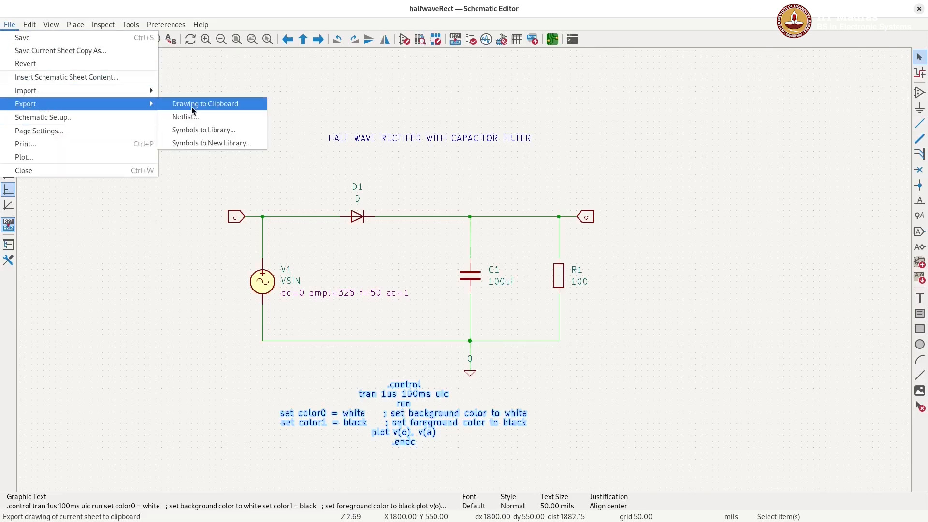
pyautogui.click(191, 116)
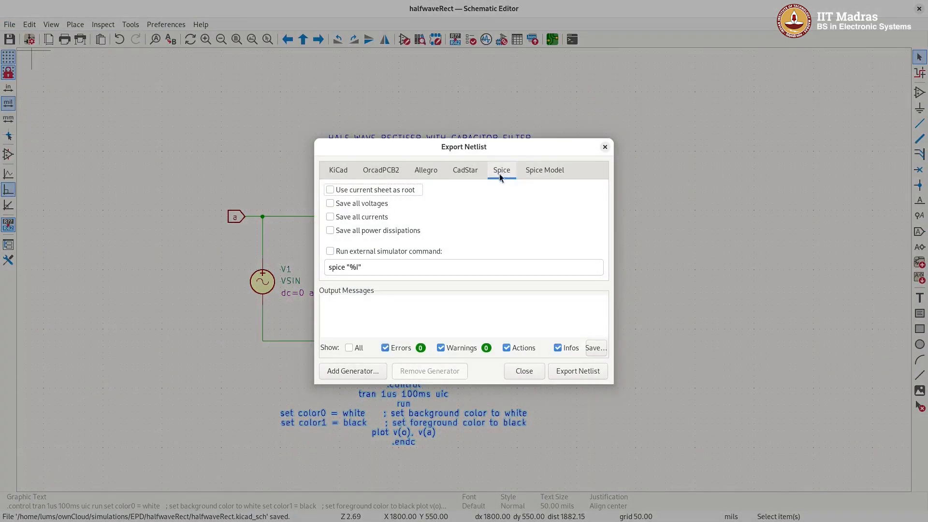
pyautogui.click(573, 369)
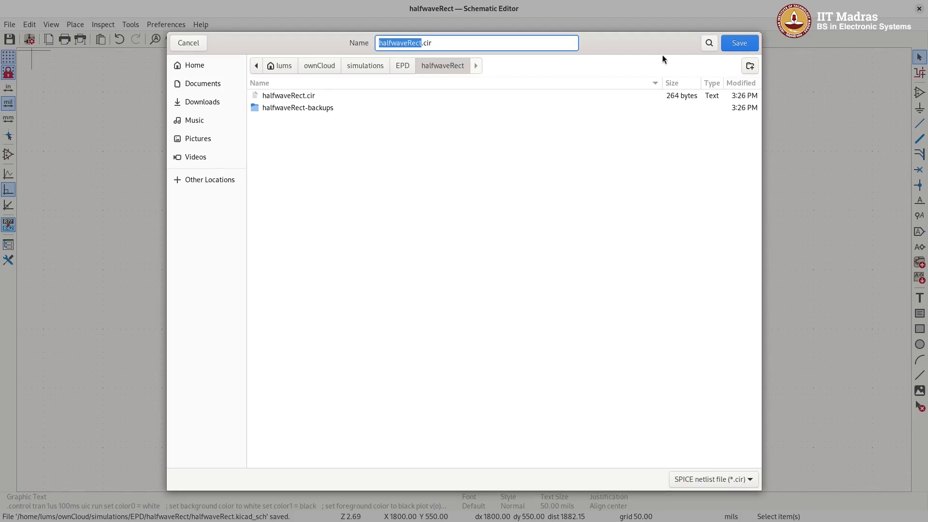
pyautogui.click(734, 42)
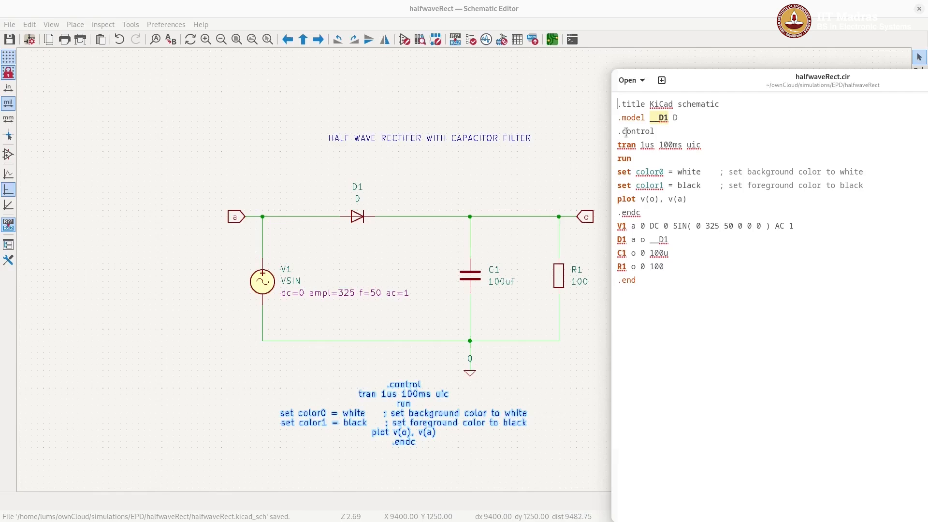
# - Examine the .control to .endc block in the exported halfwaveRect.cir netlist
pyautogui.moveTo(643, 213); pyautogui.dragTo(617, 134)
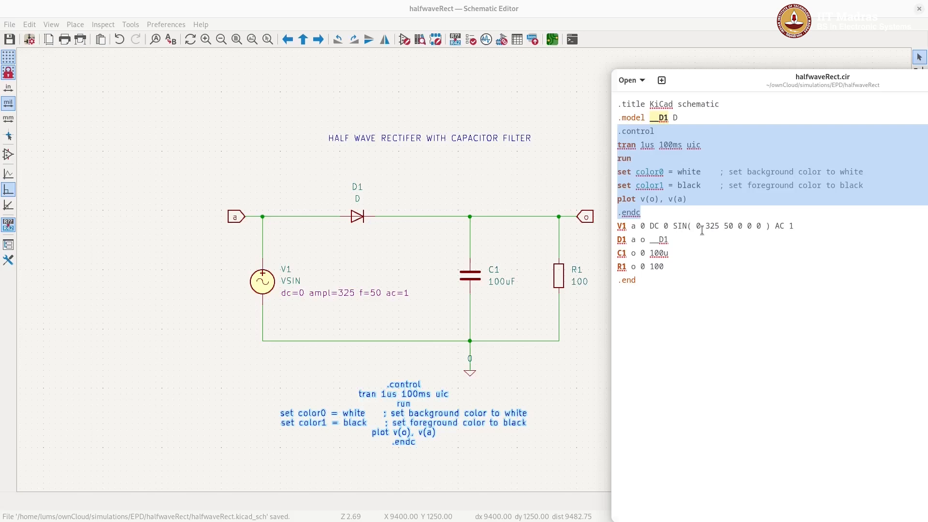
pyautogui.click(720, 196)
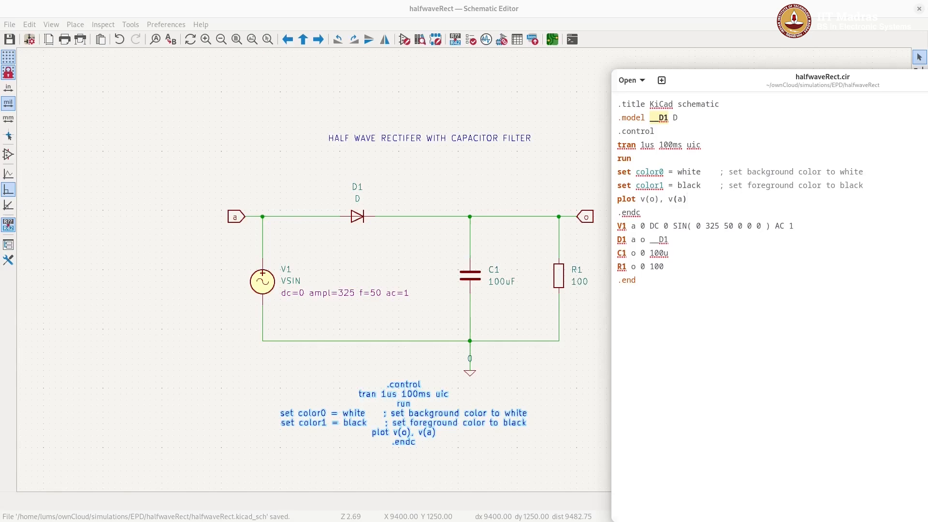
# - Switch to the terminal, exit the running ngspice session and clear the screen
pyautogui.press('super')
pyautogui.click(566, 387)
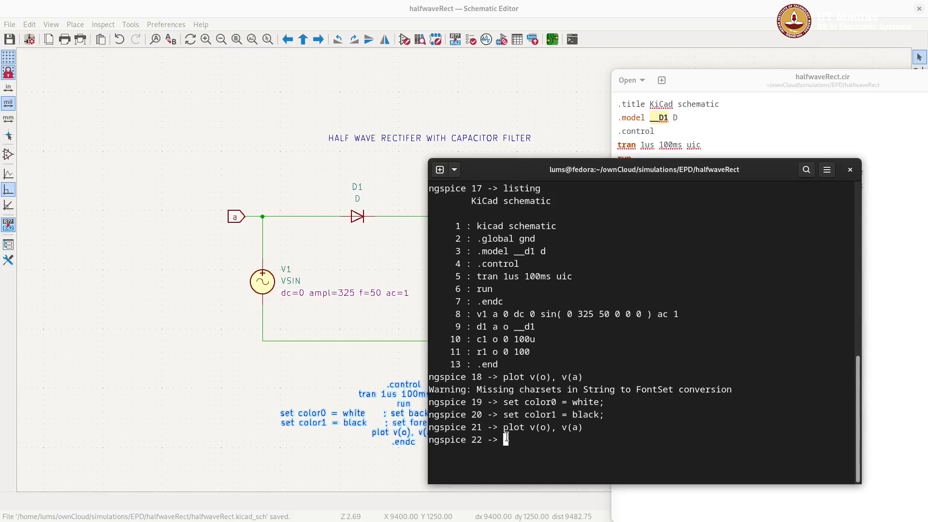
pyautogui.write('exit')
pyautogui.press('Return')
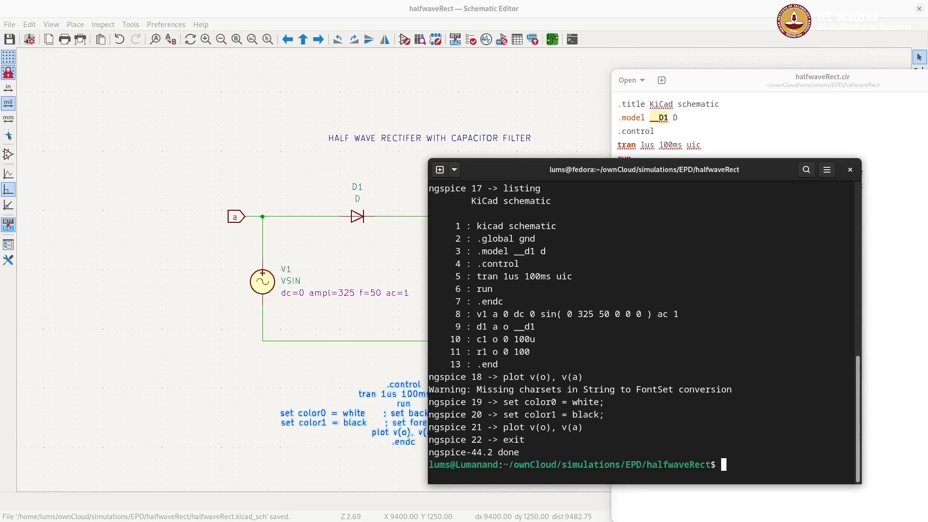
pyautogui.hotkey('ctrl', 'l')
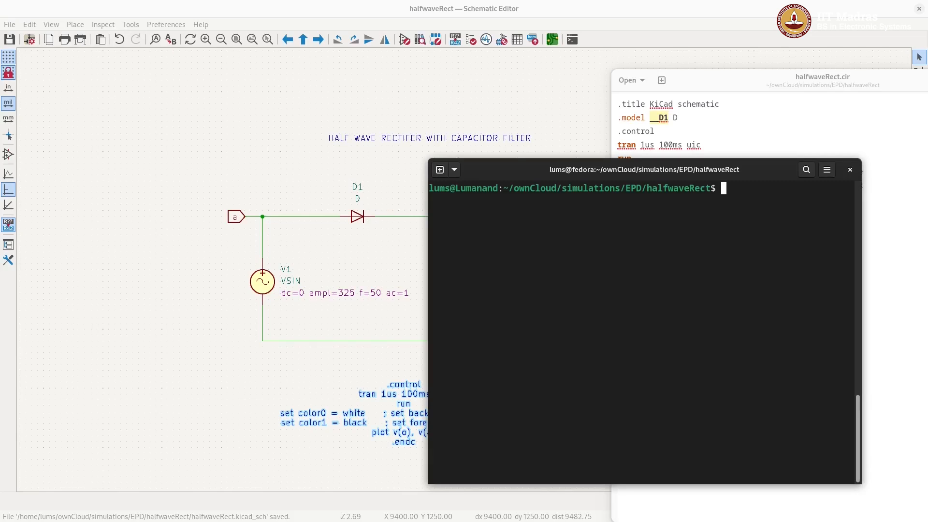
# - Run "ngspice halfwaveRect.cir" to simulate and plot the circuit with the embedded commands
pyautogui.write('ngspice halfwa')
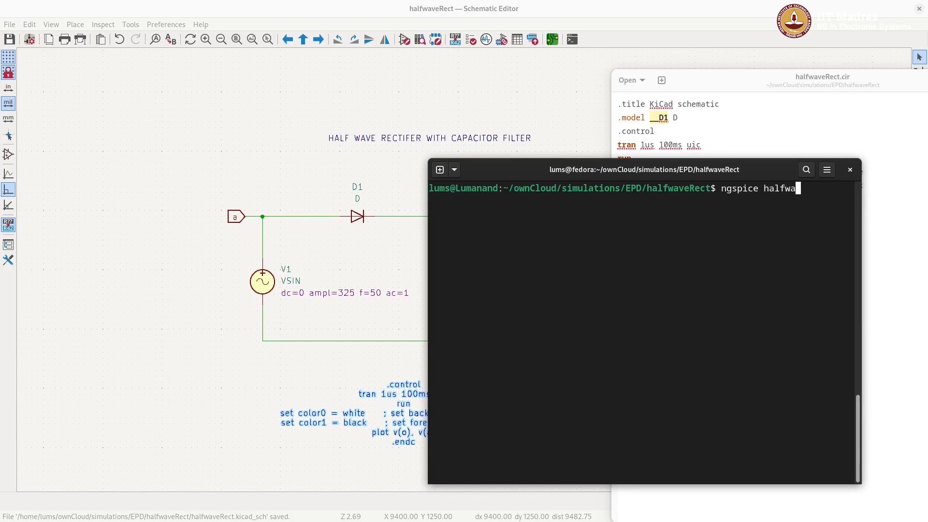
pyautogui.write('veRect.cir')
pyautogui.press('Return')
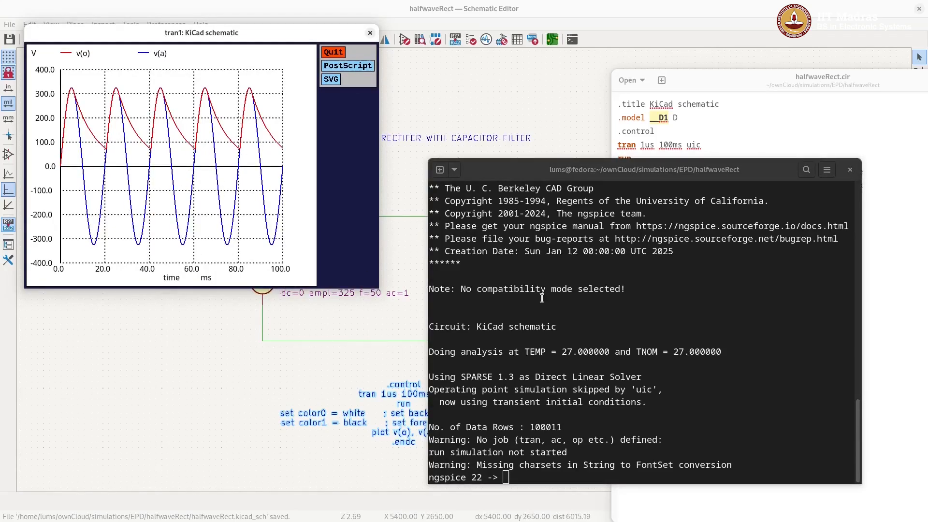
pyautogui.click(514, 478)
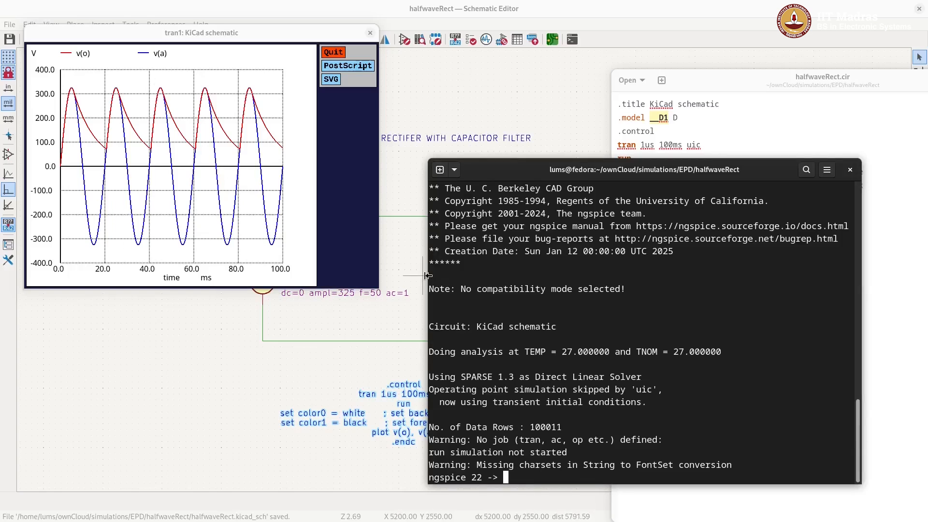
# - Return to the schematic, move diode D1 closer to node a and delete the wire between it and capacitor C1
pyautogui.click(392, 263)
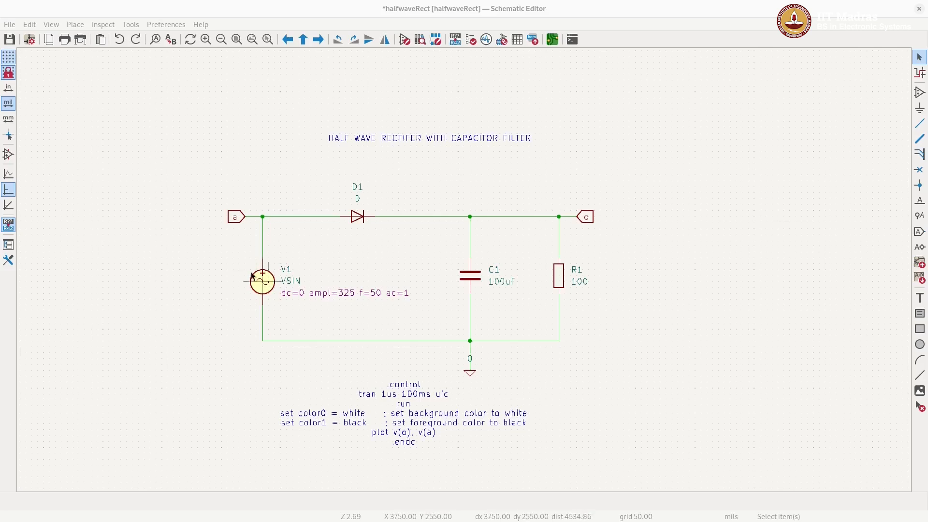
pyautogui.click(356, 217)
pyautogui.moveTo(356, 217); pyautogui.dragTo(309, 217)
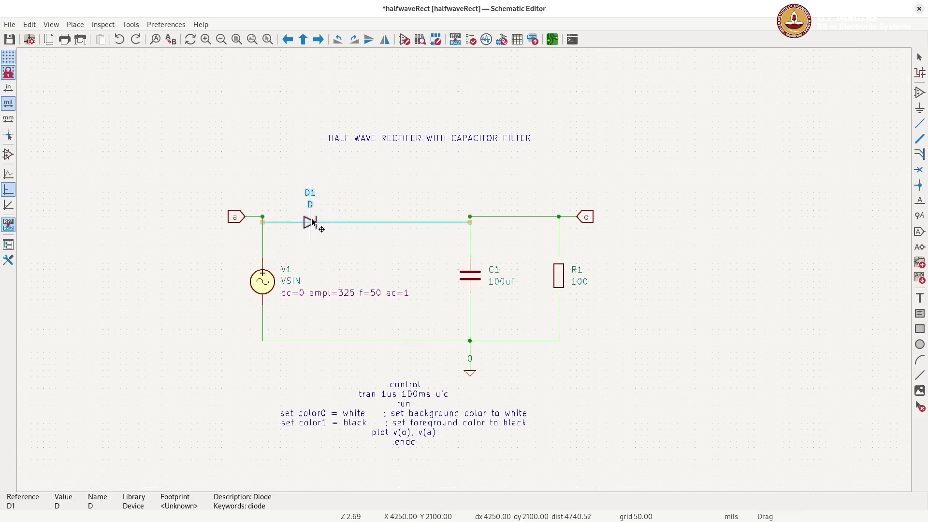
pyautogui.click(393, 217)
pyautogui.press('Delete')
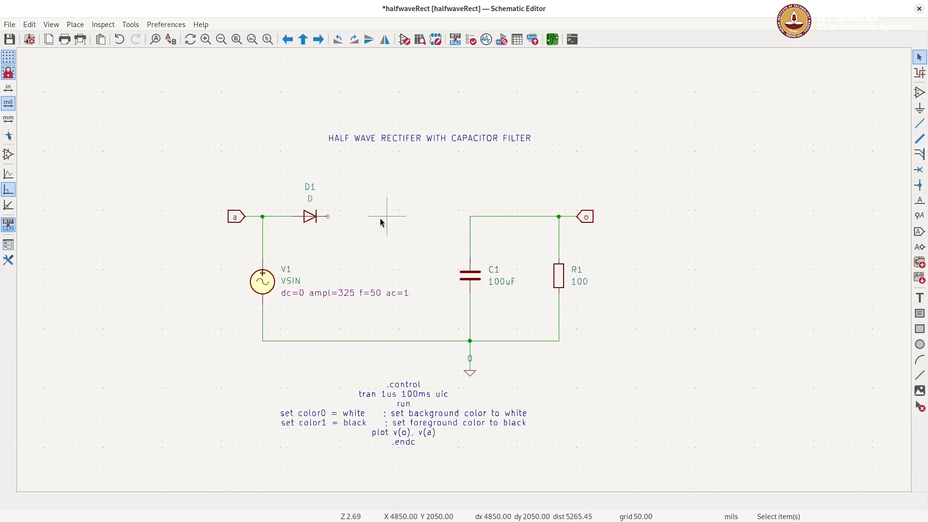
# - Place a VSIN voltage source, rotated to lie horizontally, in the gap between diode D1 and capacitor C1
pyautogui.click(921, 92)
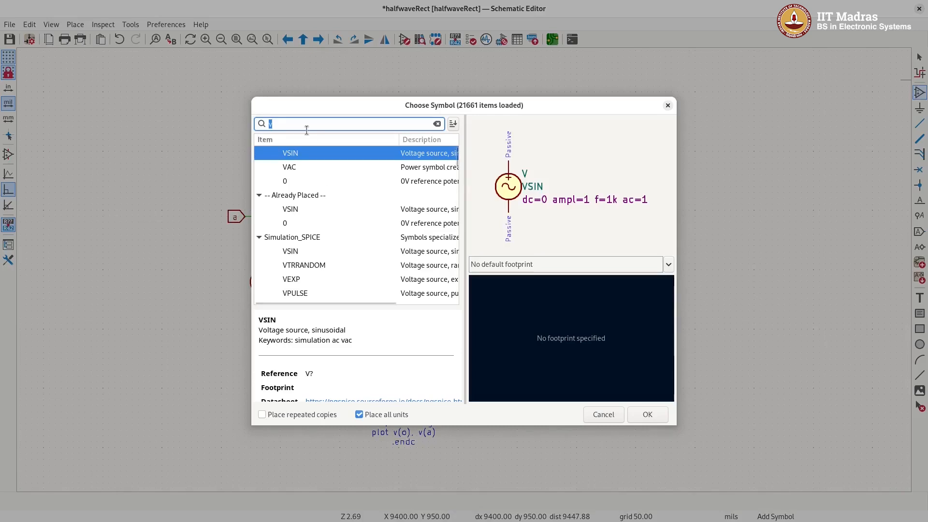
pyautogui.click(282, 125)
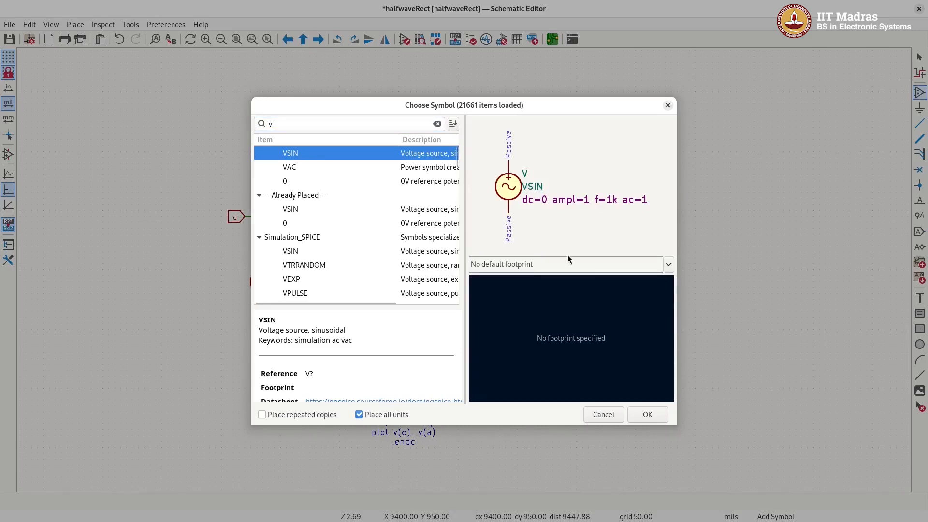
pyautogui.click(645, 411)
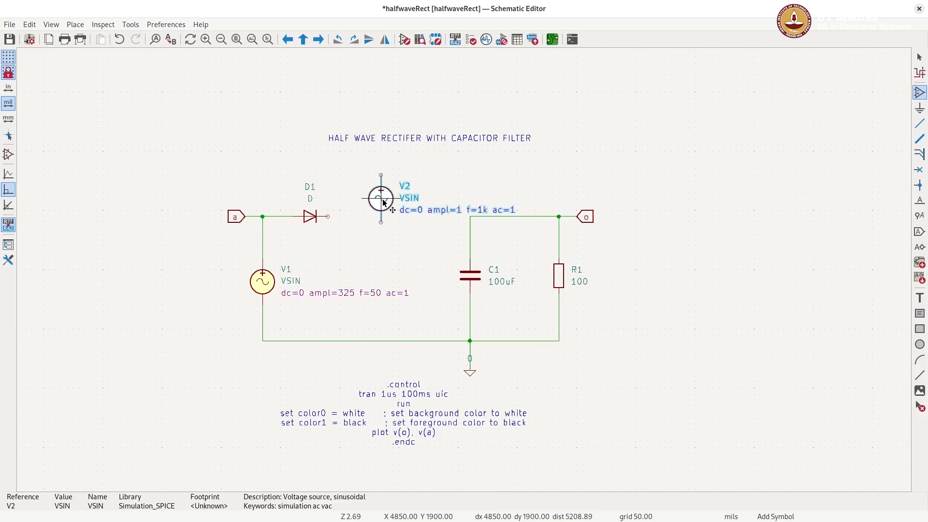
pyautogui.press('r')
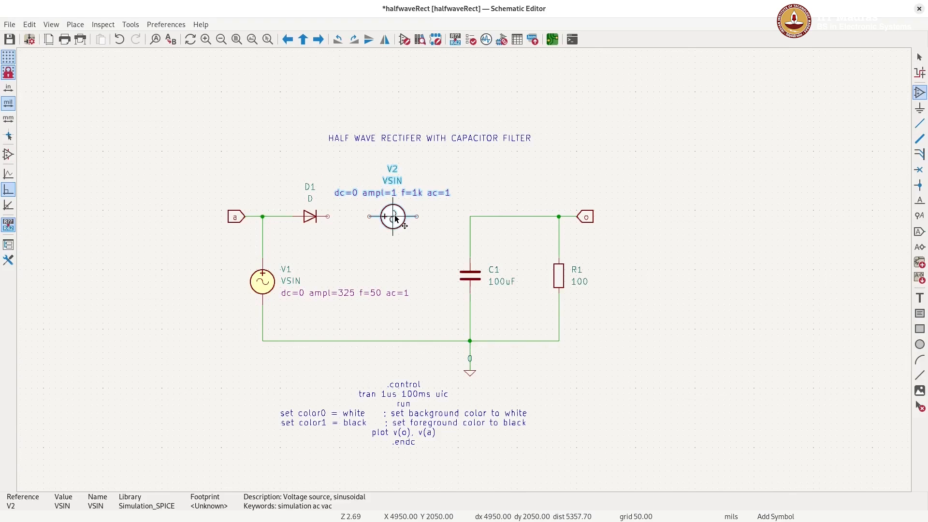
pyautogui.click(394, 219)
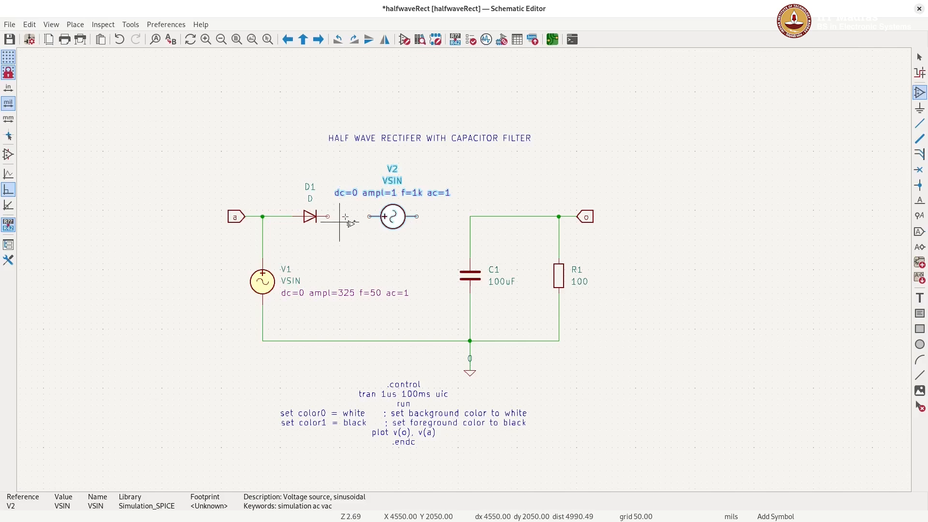
pyautogui.click(397, 222)
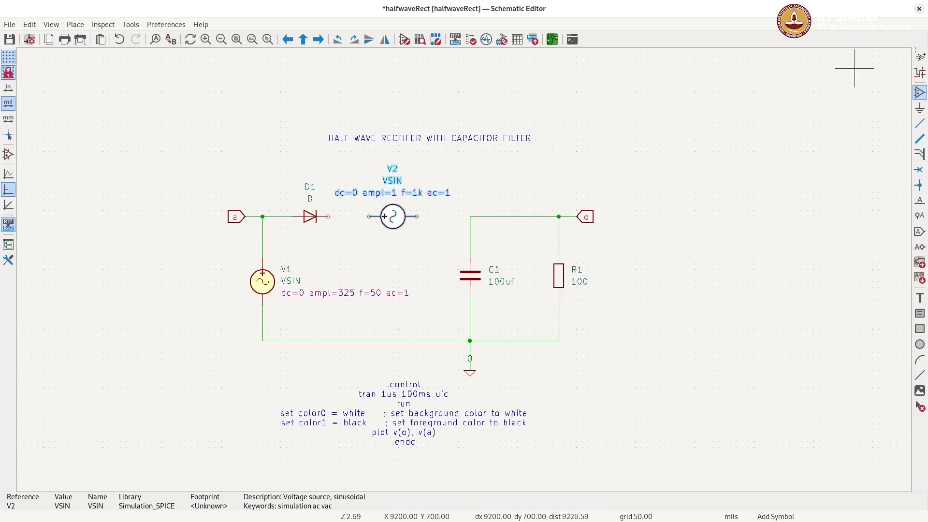
pyautogui.click(920, 57)
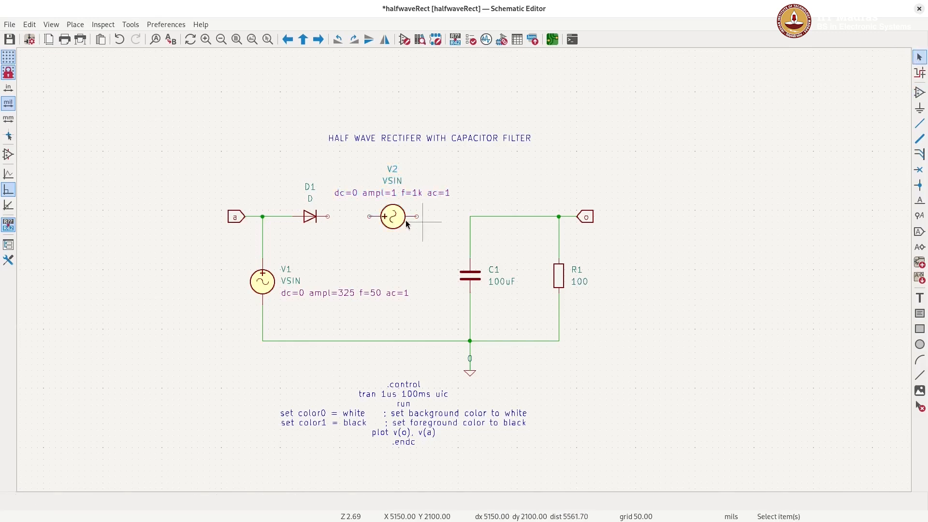
# - Set the Value field of voltage source V2 to 0
pyautogui.click(392, 218)
pyautogui.doubleClick(392, 218)
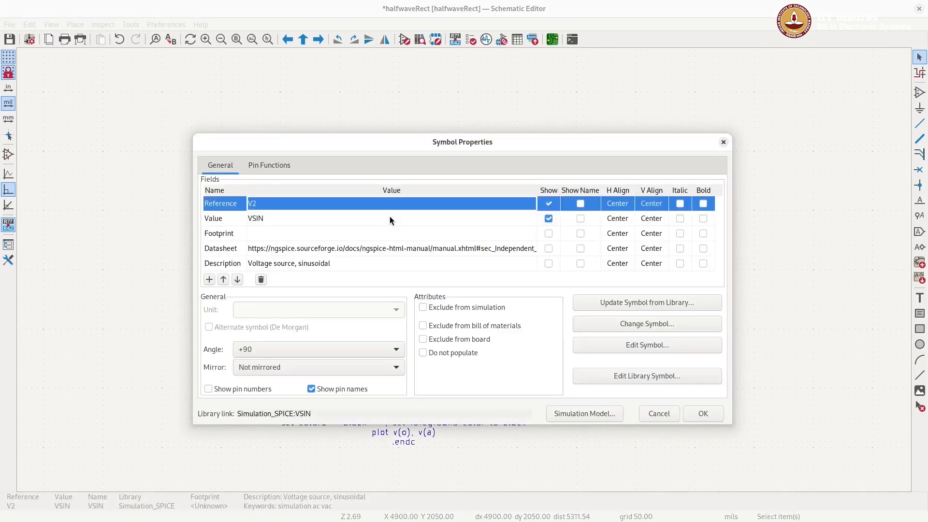
pyautogui.click(264, 220)
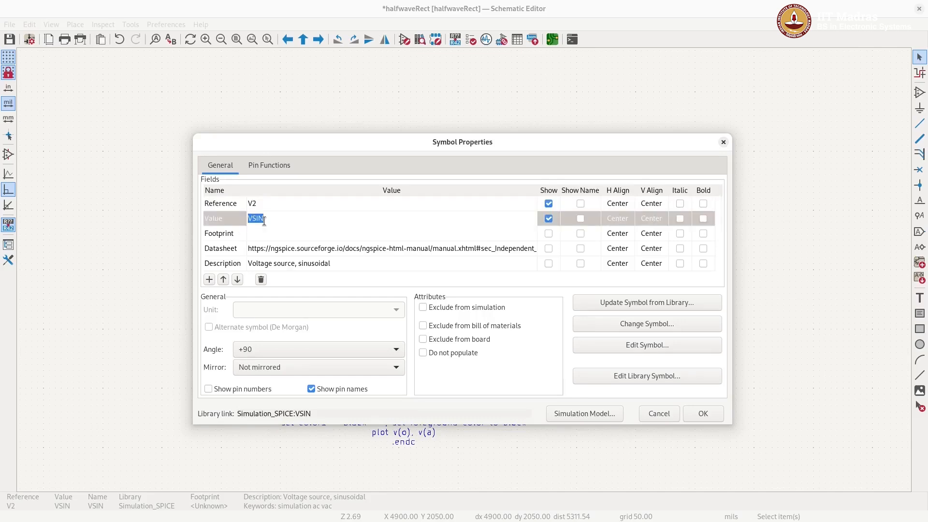
pyautogui.write('0')
pyautogui.click(699, 417)
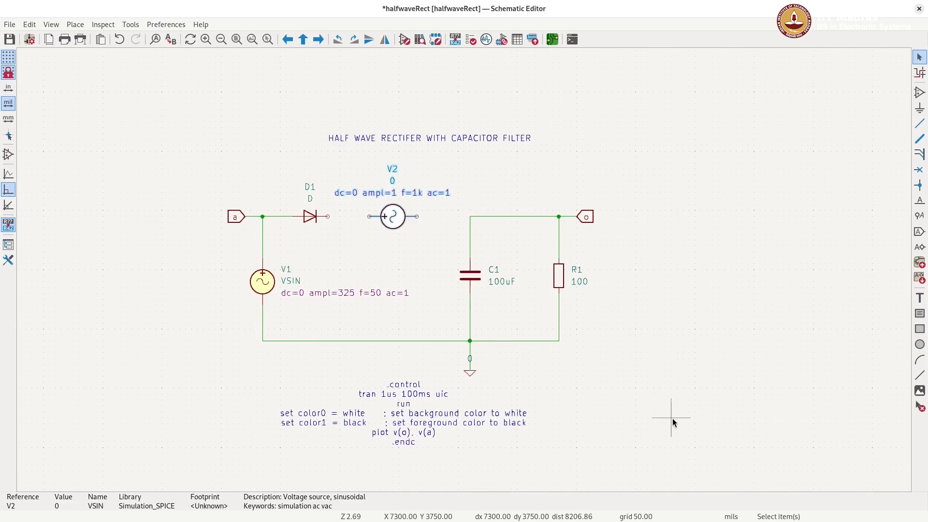
# - Set the amplitude in V2's simulation parameters to 0 so they read "dc=0 ampl=0 f=1k ac=1"
pyautogui.doubleClick(407, 194)
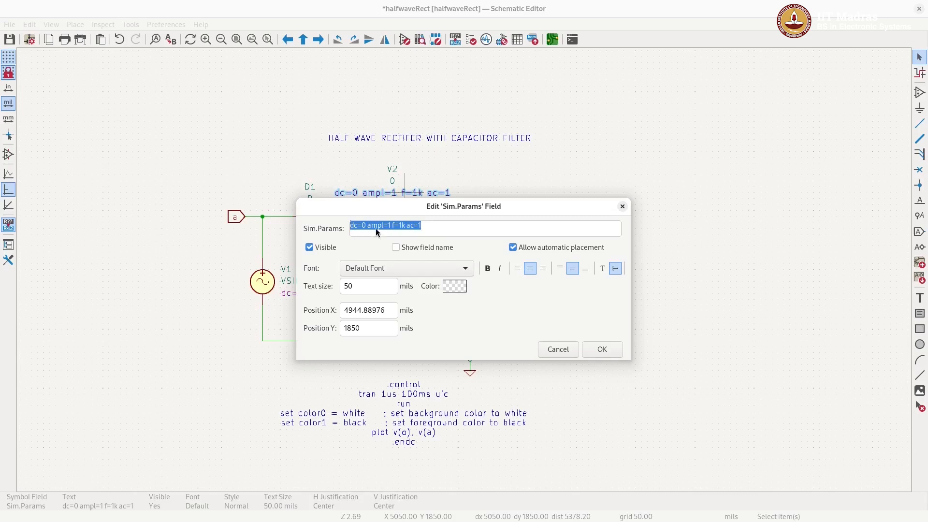
pyautogui.click(390, 226)
pyautogui.press('BackSpace')
pyautogui.write('0')
pyautogui.click(603, 349)
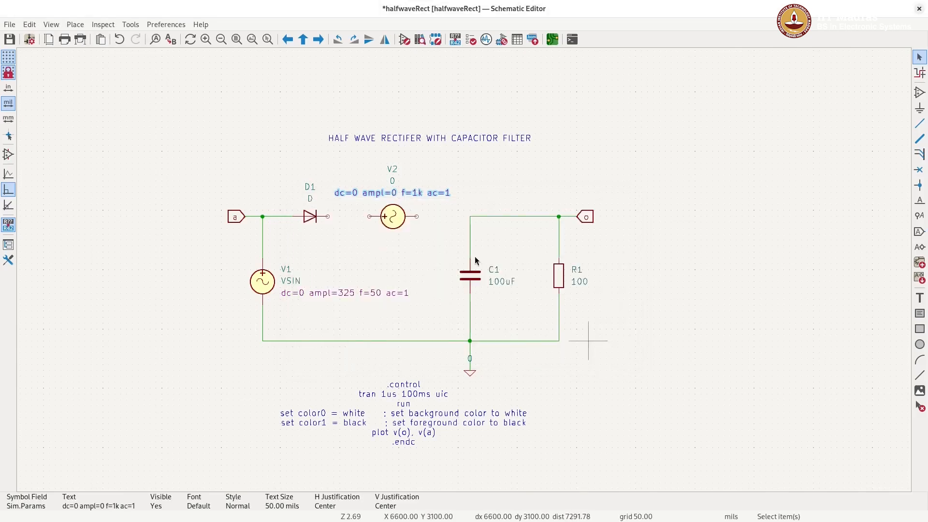
pyautogui.click(477, 170)
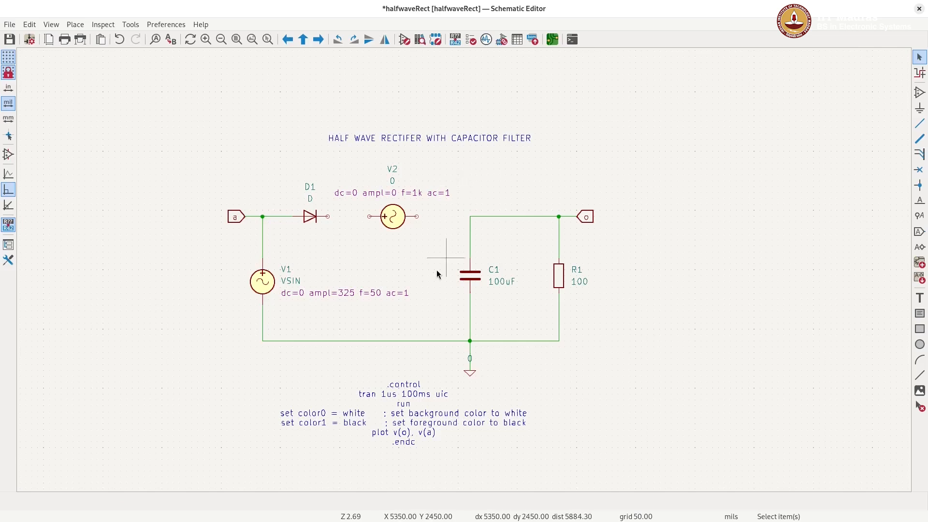
pyautogui.click(393, 195)
pyautogui.rightClick(393, 196)
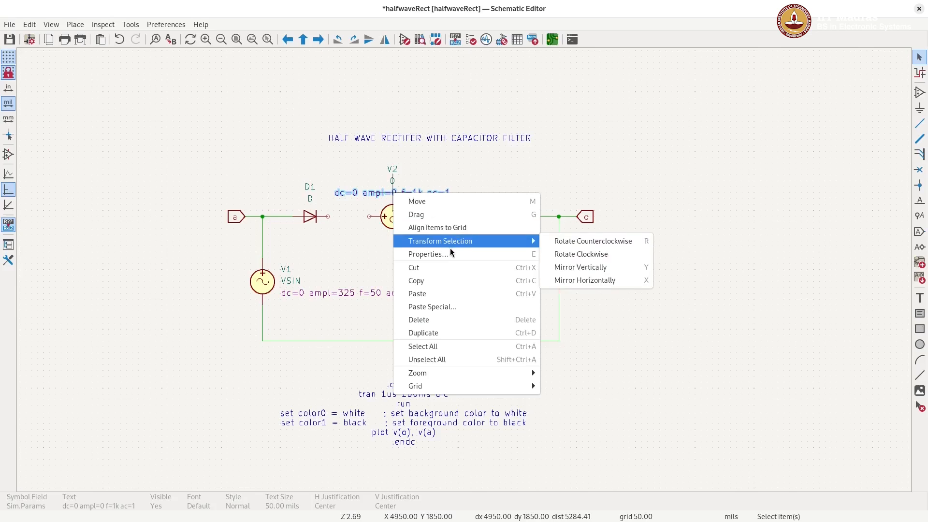
pyautogui.moveTo(461, 242)
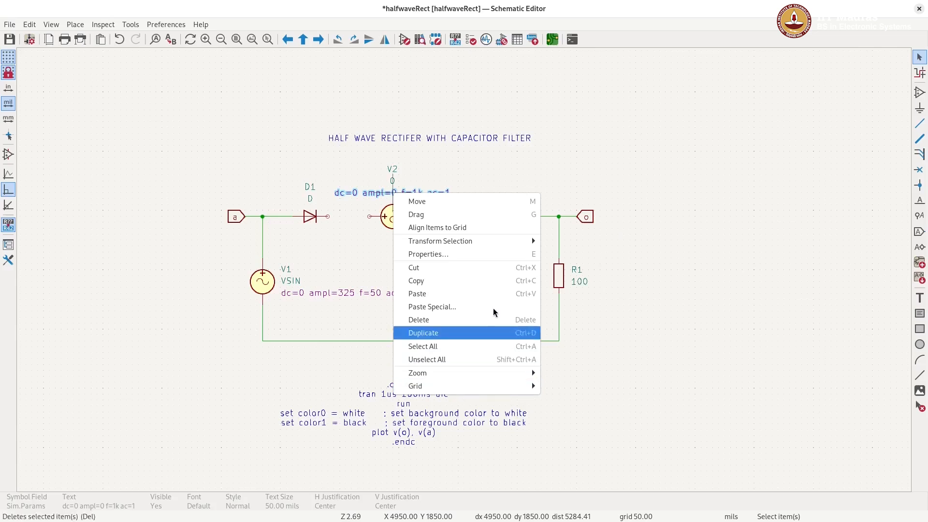
pyautogui.click(422, 169)
# - Hide the Value and Sim.Params fields of voltage source V2 on the schematic
pyautogui.doubleClick(393, 217)
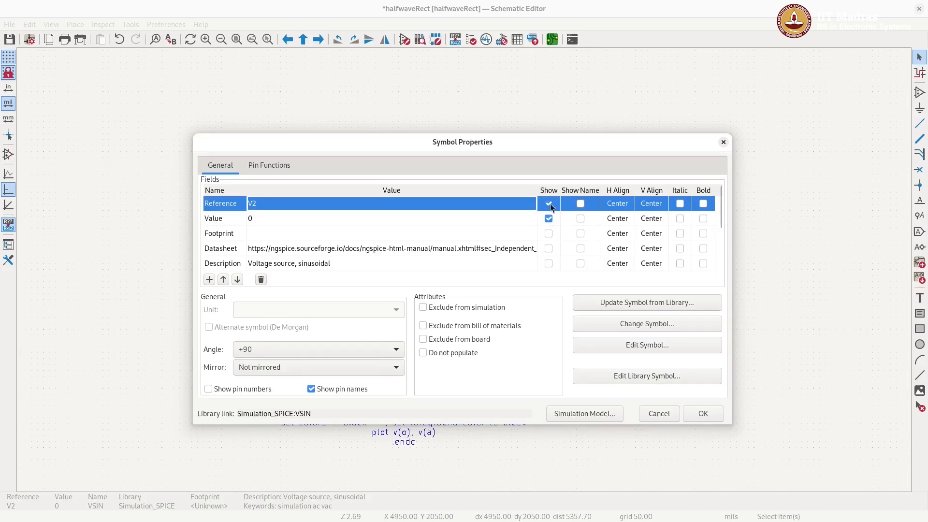
pyautogui.click(550, 219)
pyautogui.scroll(-1, 517, 254)
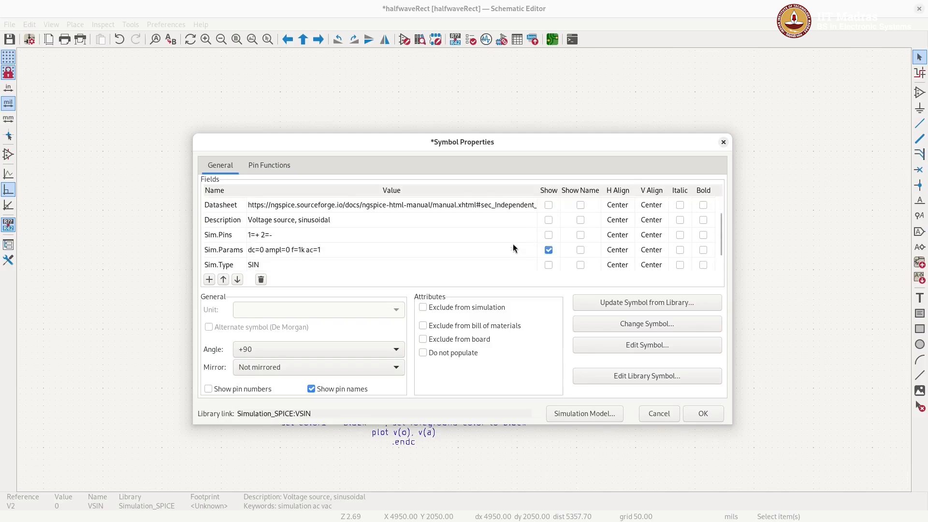
pyautogui.click(550, 249)
pyautogui.click(702, 414)
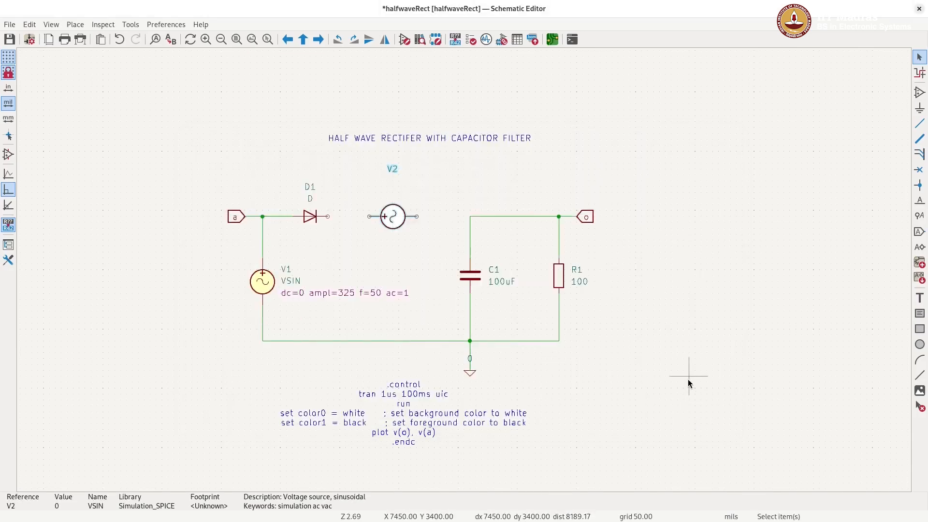
# - Move the V2 reference label down so it sits just above its source symbol
pyautogui.click(393, 168)
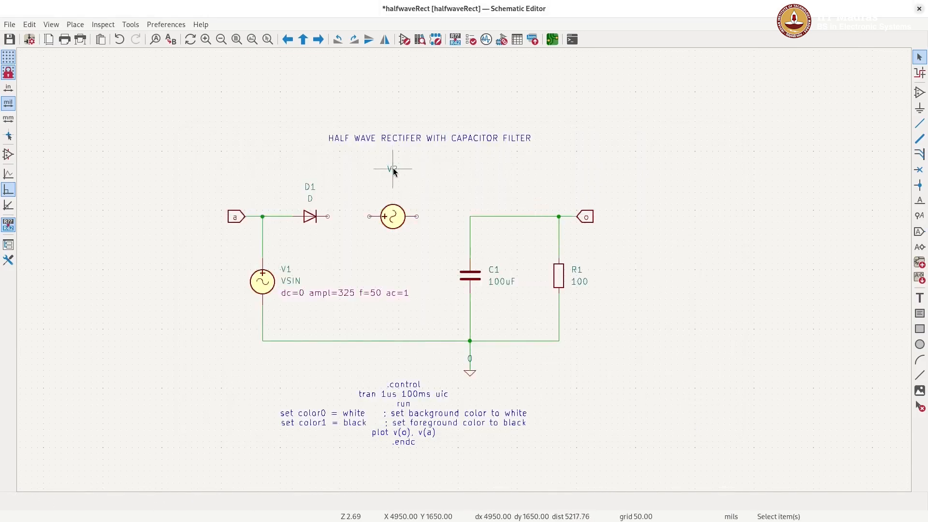
pyautogui.moveTo(393, 168); pyautogui.dragTo(394, 194)
pyautogui.click(463, 181)
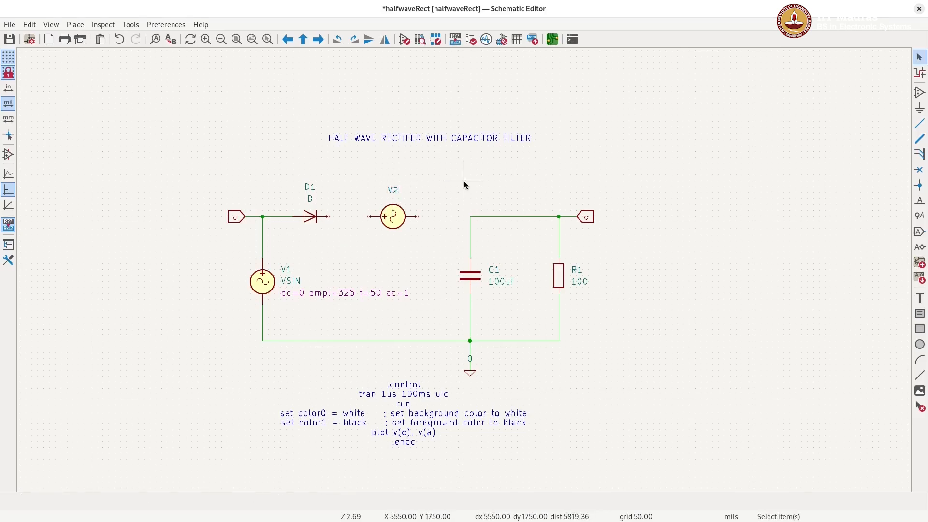
pyautogui.click(327, 216)
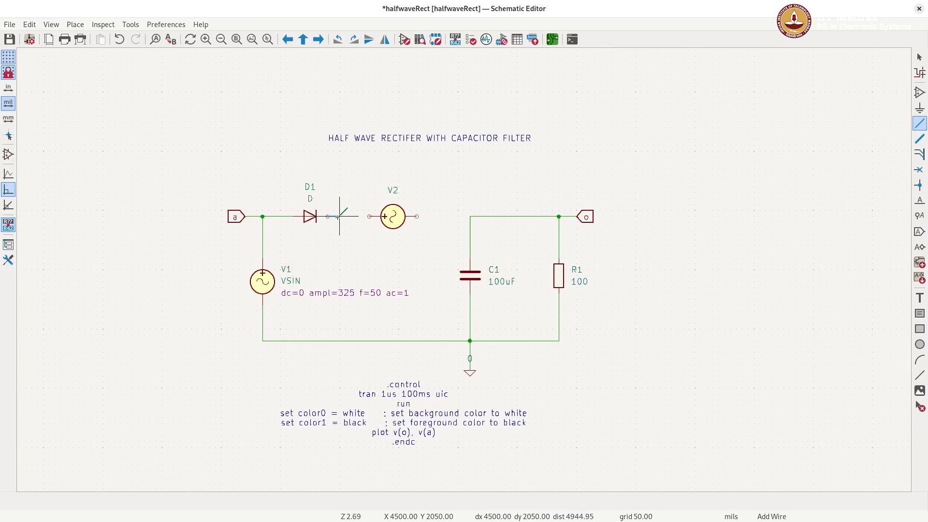
pyautogui.press('Escape')
pyautogui.press('Escape')
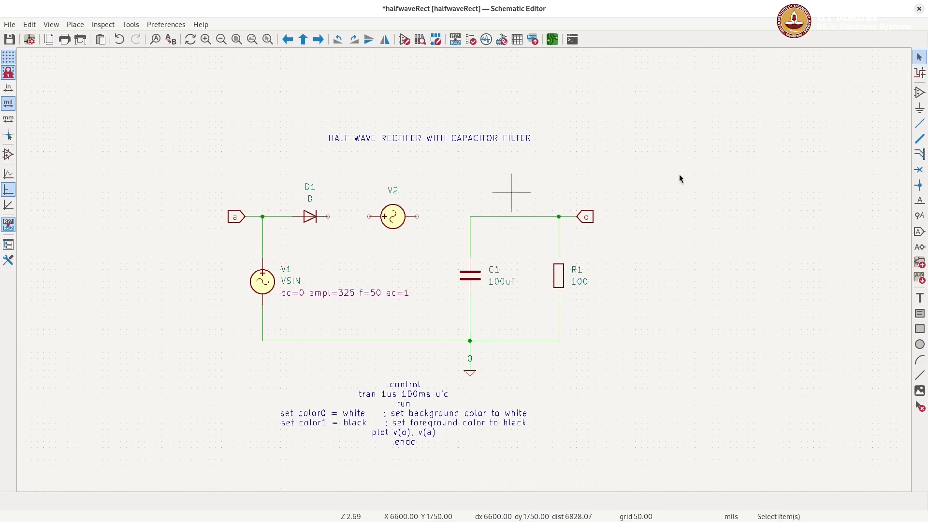
# - Wire diode D1's free end to V2's positive pin and V2's other pin to the top node of capacitor C1
pyautogui.click(920, 124)
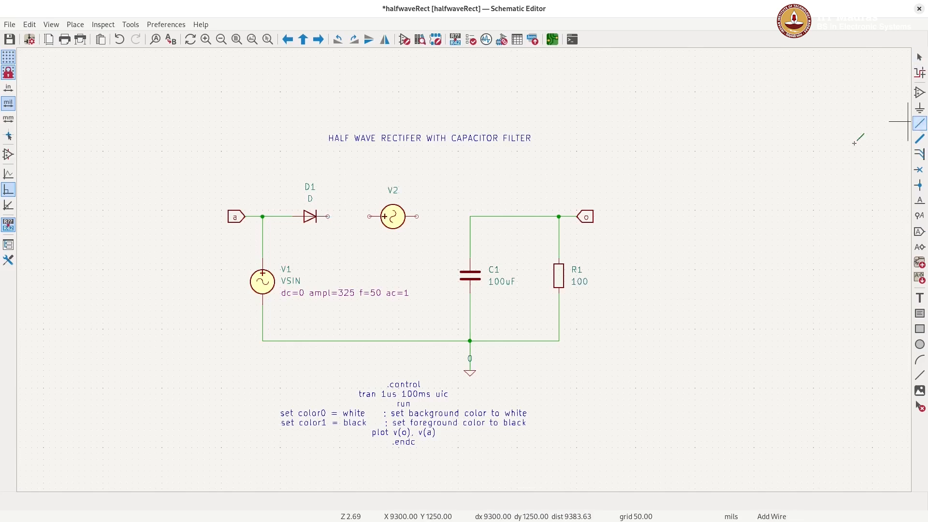
pyautogui.click(327, 216)
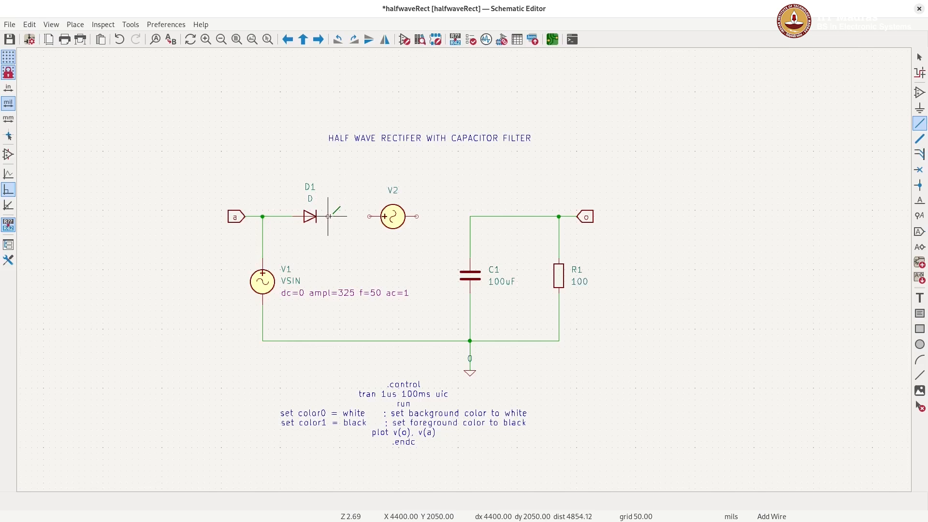
pyautogui.click(381, 216)
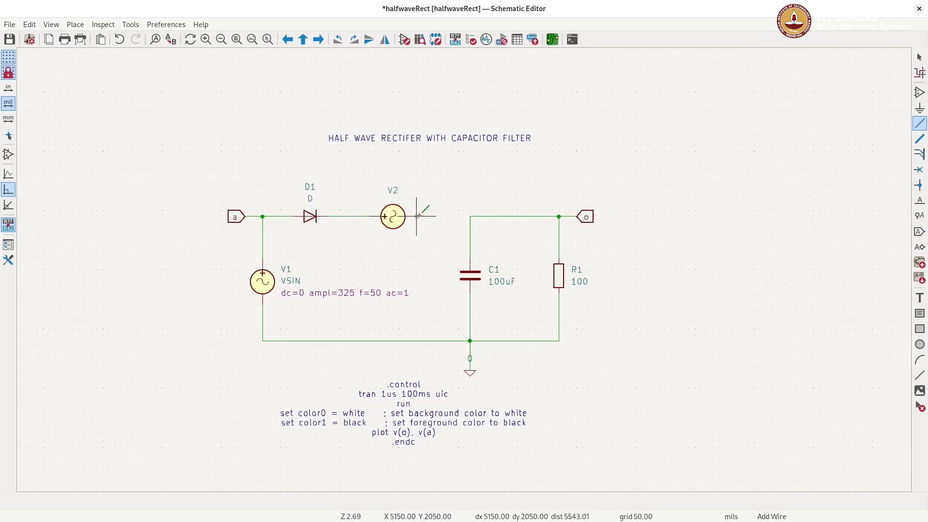
pyautogui.click(417, 216)
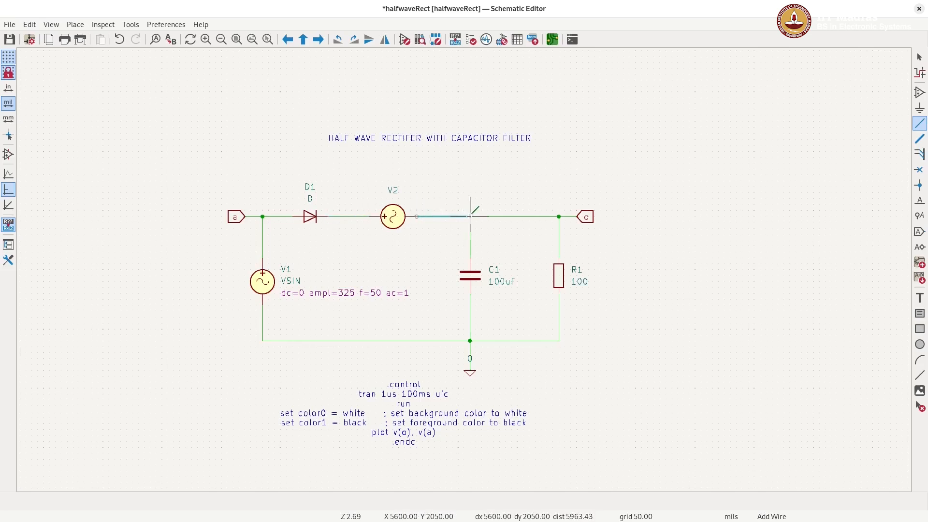
pyautogui.click(470, 216)
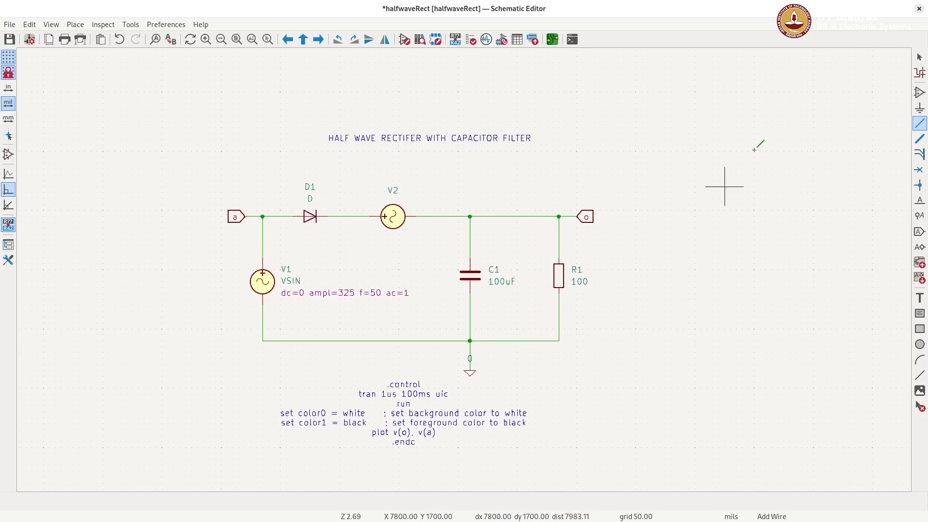
pyautogui.press('Escape')
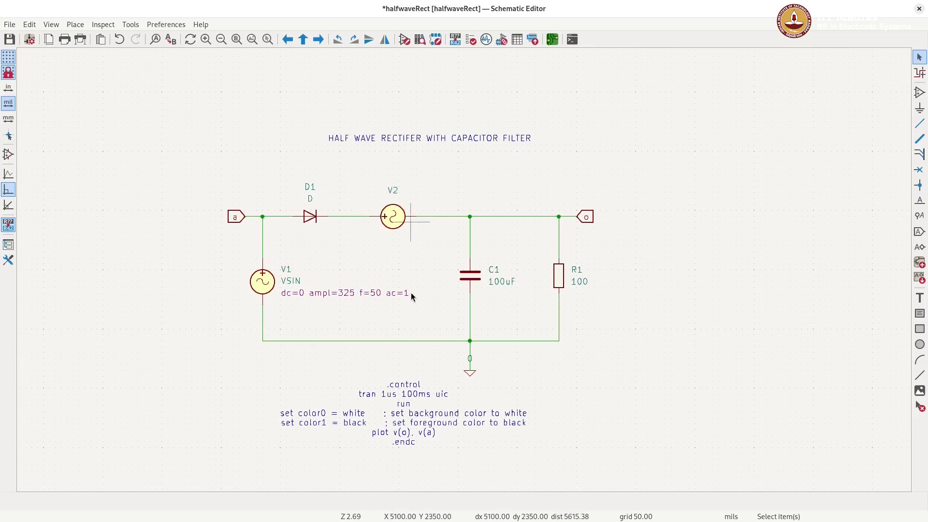
# - Append ", i(v2)" to the plot command in the .control text block
pyautogui.doubleClick(406, 415)
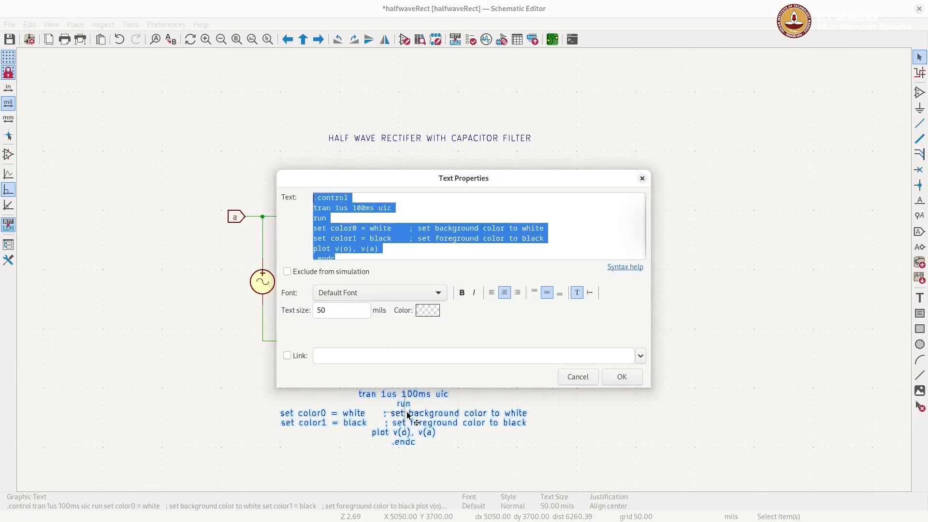
pyautogui.click(386, 250)
pyautogui.write(', i(v2)')
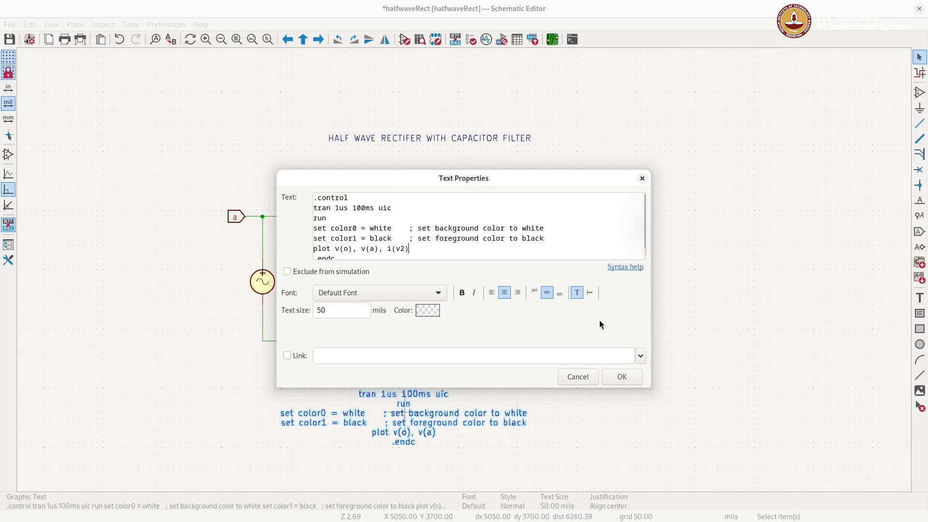
# - Left-align the .control text block and move it back beneath the circuit
pyautogui.click(493, 293)
pyautogui.click(621, 378)
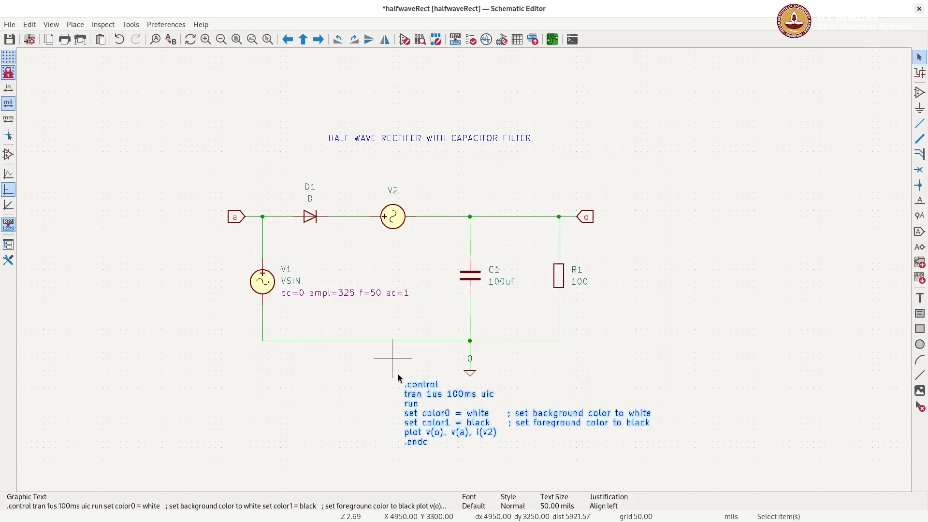
pyautogui.moveTo(416, 397); pyautogui.dragTo(289, 408)
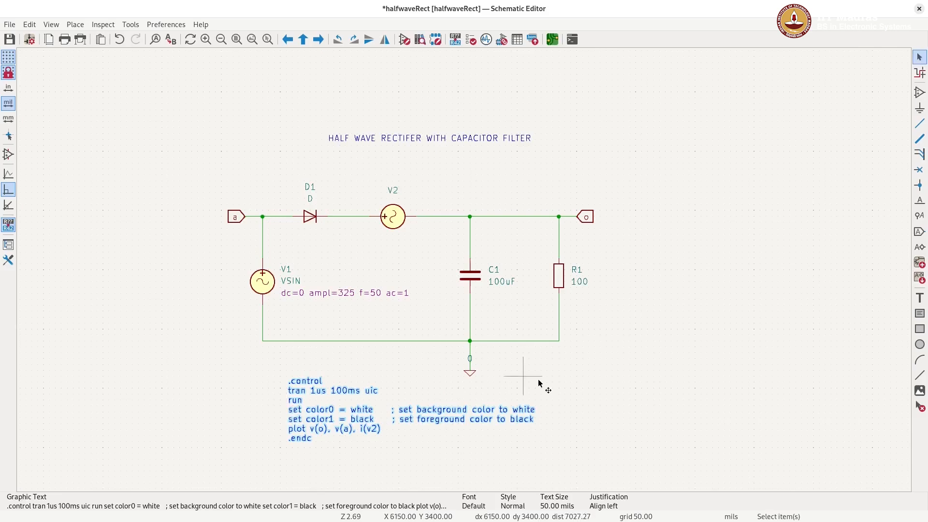
pyautogui.click(651, 356)
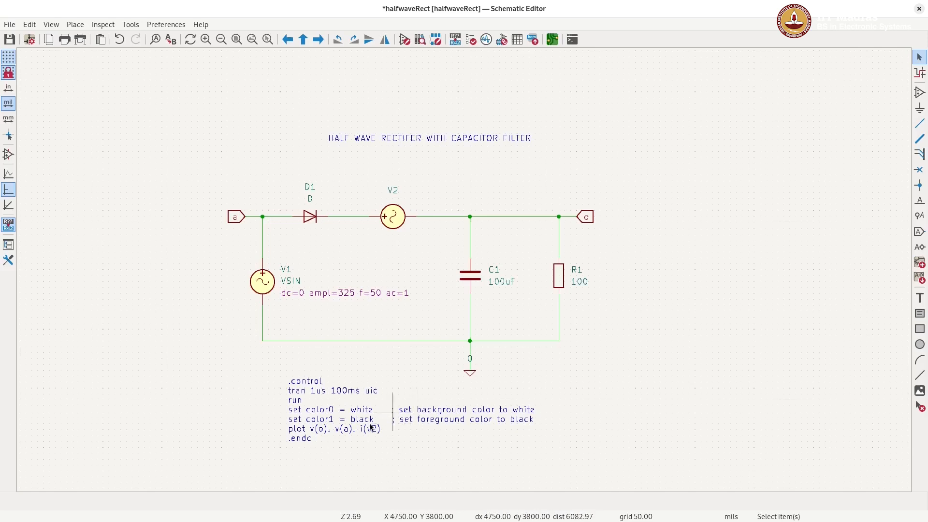
# - Save the schematic, export its SPICE netlist over halfwaveRect.cir, and check the i(v2) term in the exported file
pyautogui.click(11, 25)
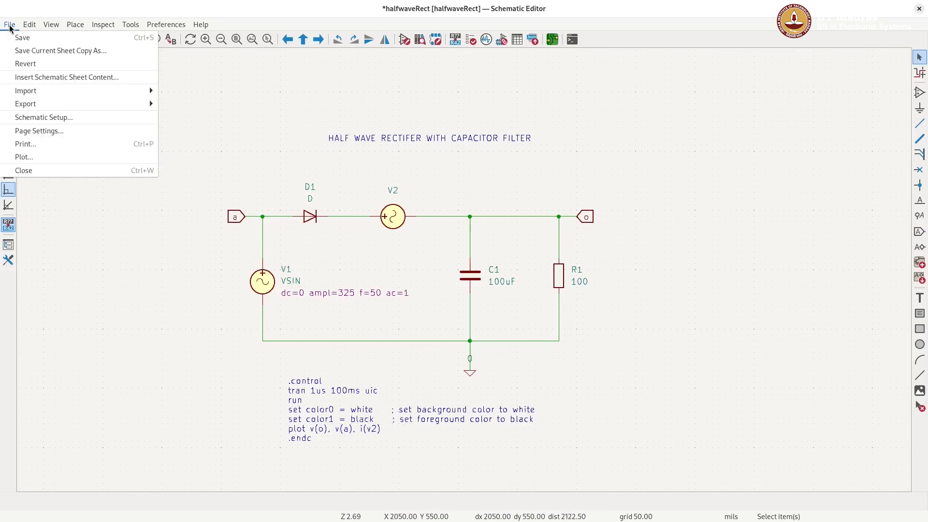
pyautogui.click(26, 39)
pyautogui.click(10, 26)
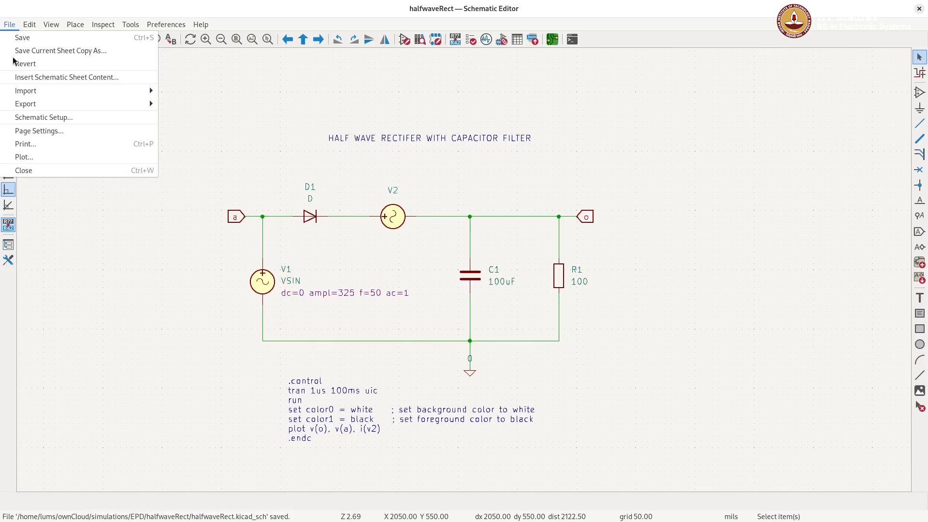
pyautogui.moveTo(25, 111)
pyautogui.click(200, 116)
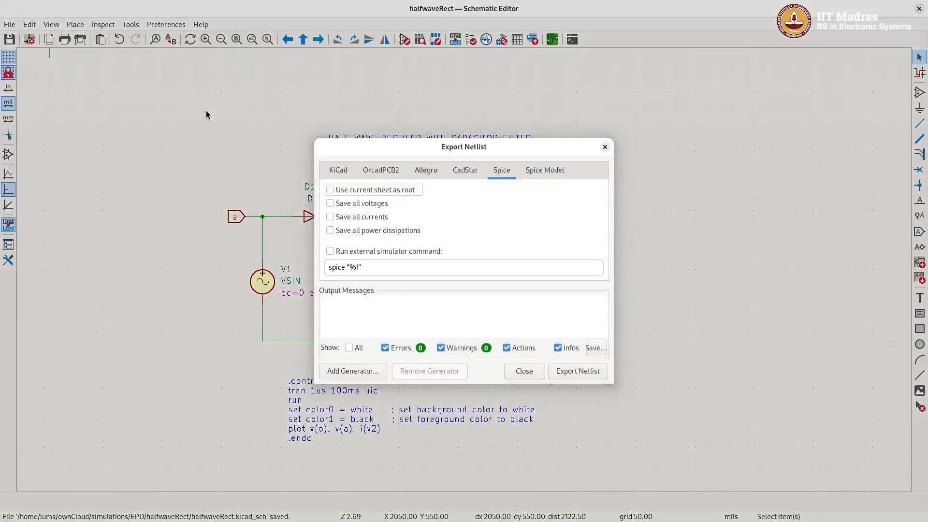
pyautogui.click(580, 375)
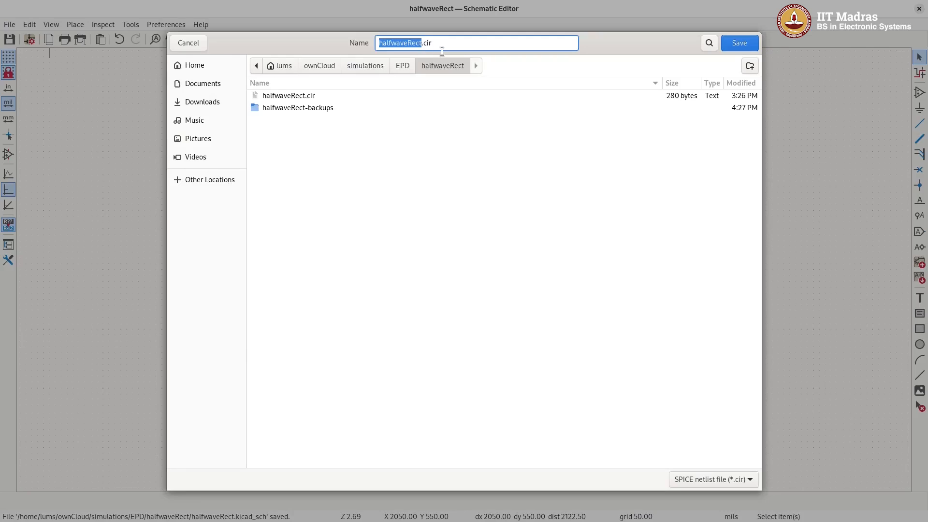
pyautogui.click(749, 42)
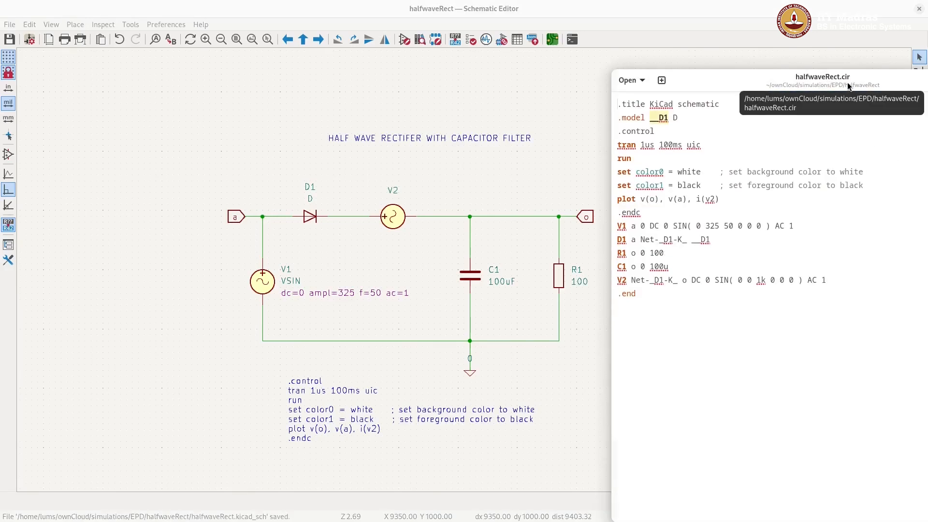
pyautogui.moveTo(719, 199); pyautogui.dragTo(697, 201)
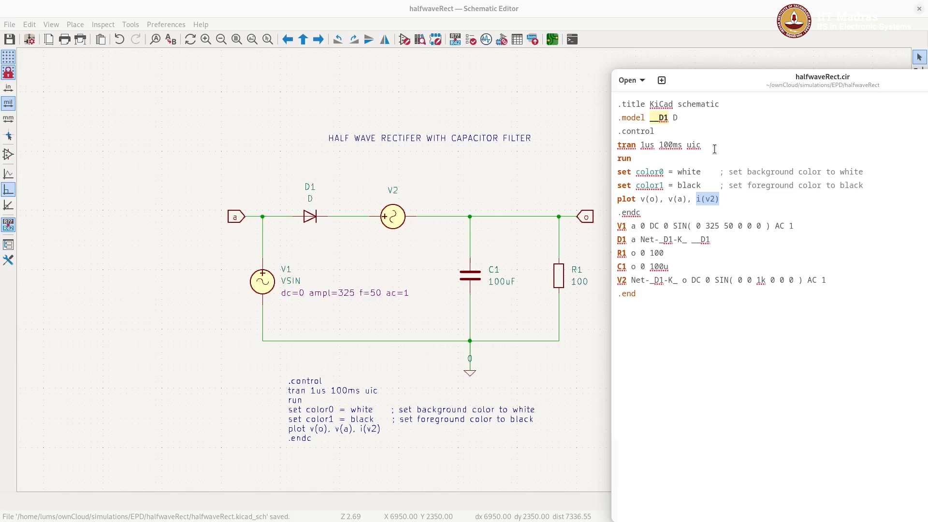
# - Exit the running ngspice session in the terminal, clear the screen, and rerun ngspice on halfwaveRect.cir
pyautogui.press('super')
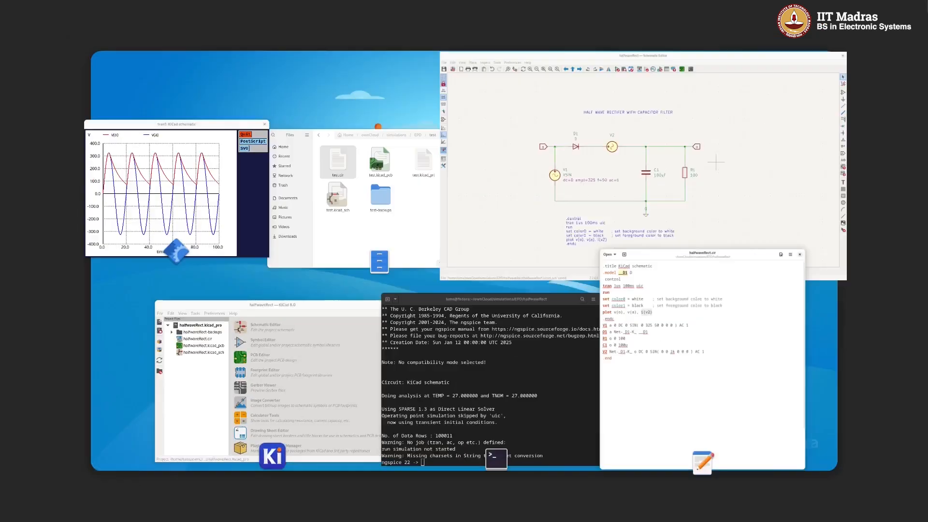
pyautogui.click(516, 399)
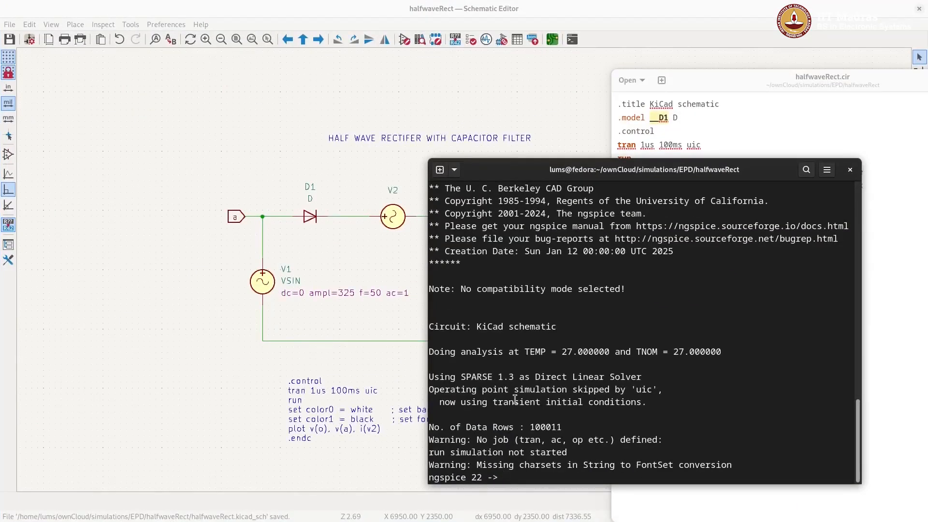
pyautogui.write('exit')
pyautogui.press('Return')
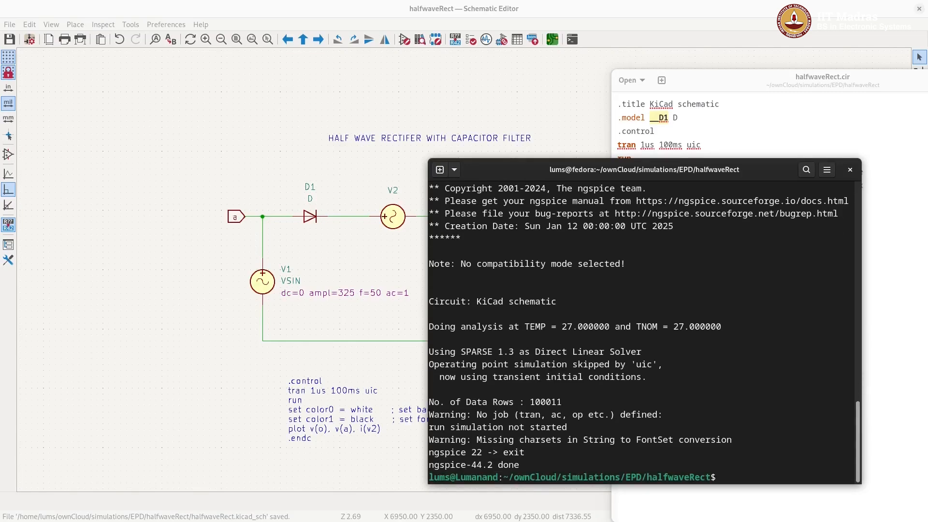
pyautogui.hotkey('ctrl', 'l')
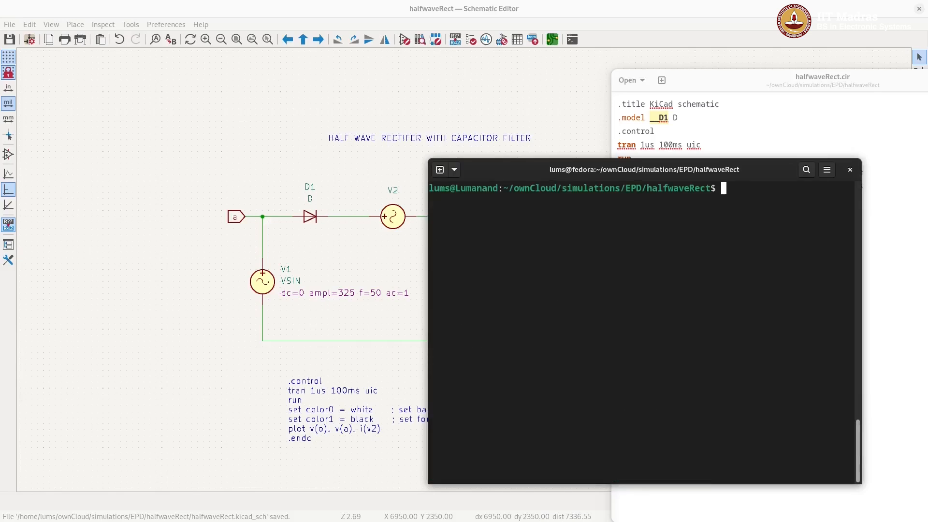
pyautogui.write('ng')
pyautogui.press('BackSpace')
pyautogui.press('BackSpace')
pyautogui.press('Up')
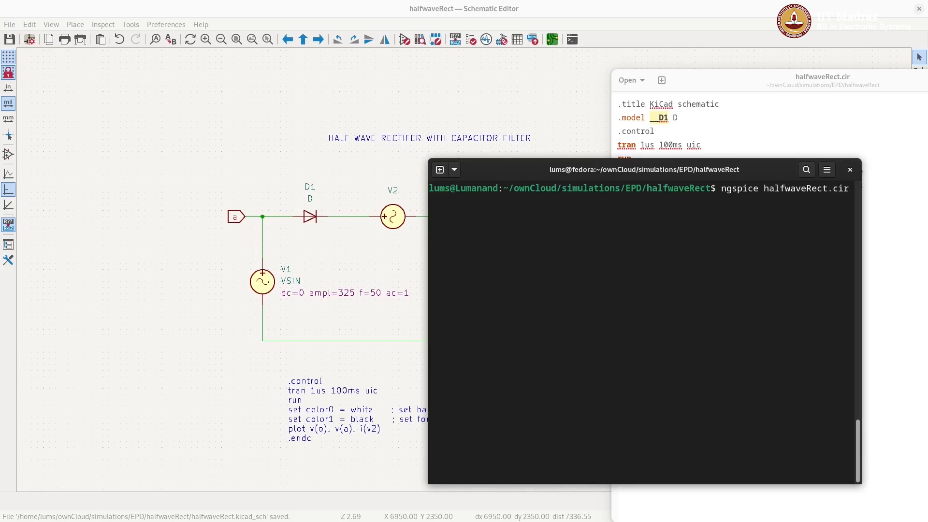
pyautogui.press('Return')
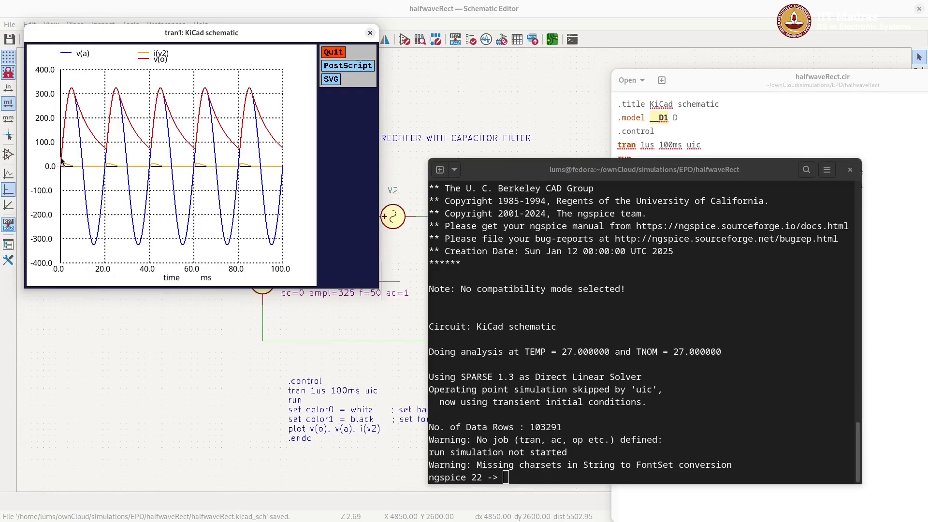
# - Examine the i(v2) current pulses near the zero line in an enlarged region of the transient plot, then close the enlargement
pyautogui.moveTo(254, 160); pyautogui.dragTo(198, 163)
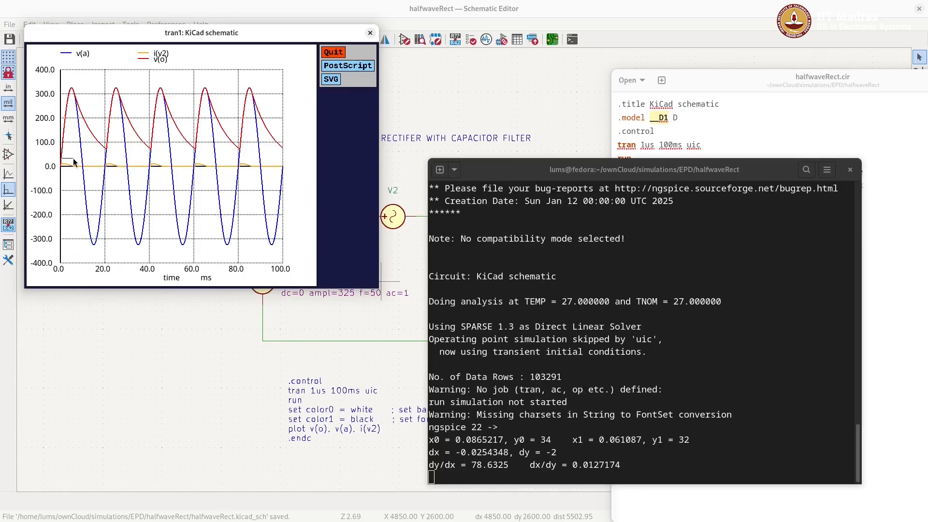
pyautogui.moveTo(61, 157); pyautogui.dragTo(73, 159)
pyautogui.moveTo(60, 159); pyautogui.dragTo(120, 174, button='right')
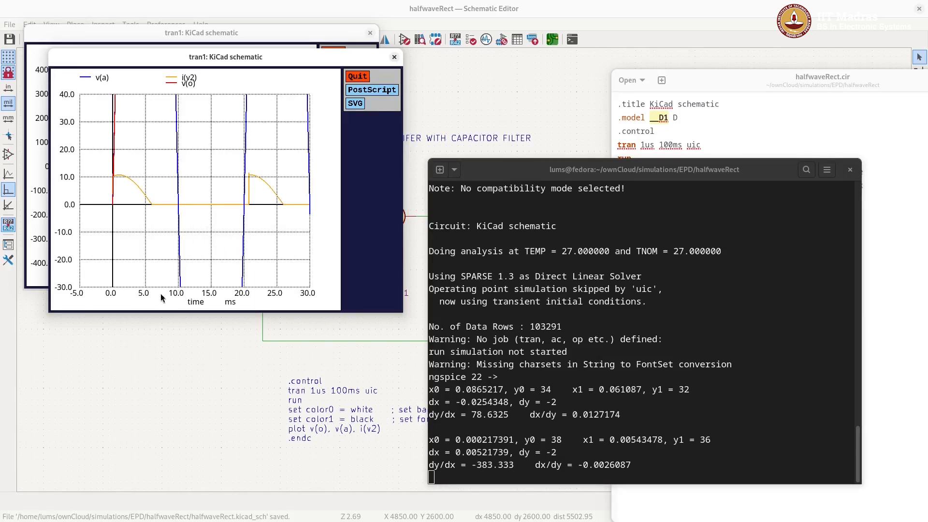
pyautogui.click(395, 57)
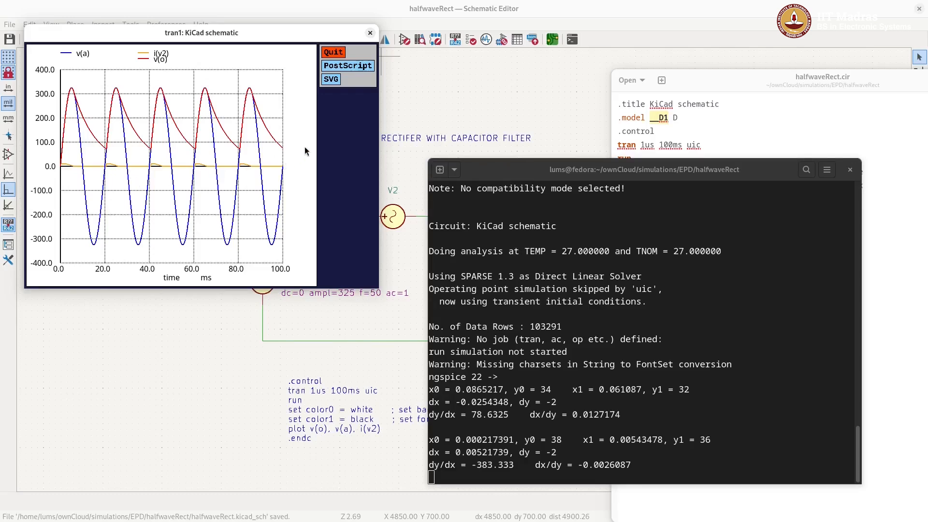
# - Review the complete rectifier schematic and bring the transient plot back in front of it
pyautogui.click(569, 10)
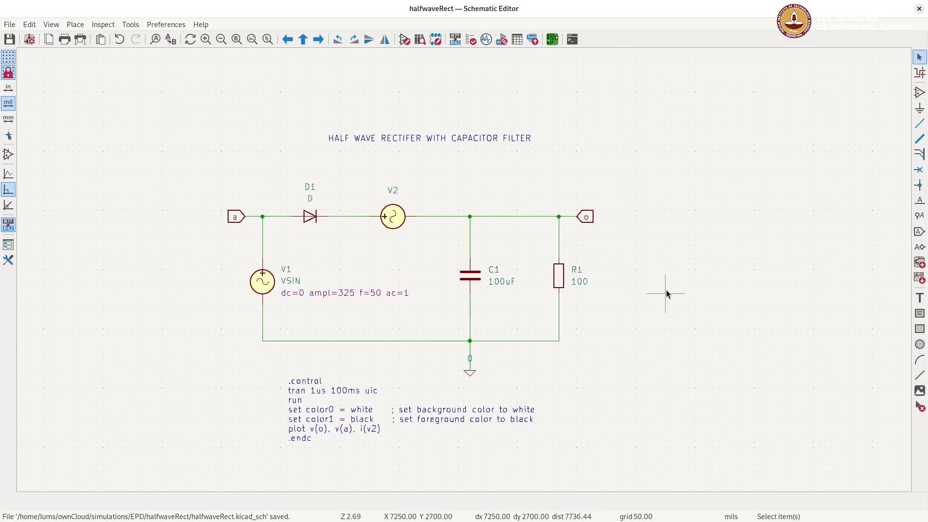
pyautogui.press('super')
pyautogui.click(147, 172)
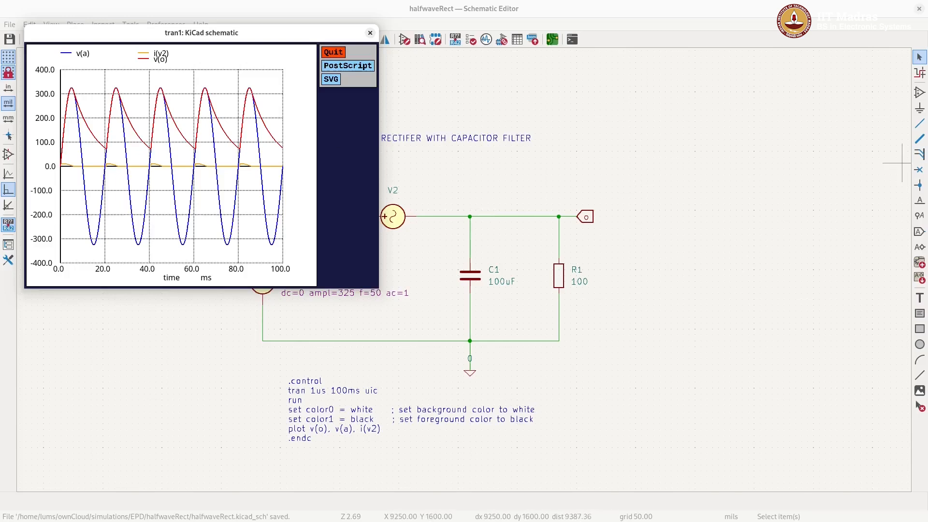
# - Clear the ngspice terminal and display the loaded circuit with the listing command
pyautogui.press('super')
pyautogui.click(527, 428)
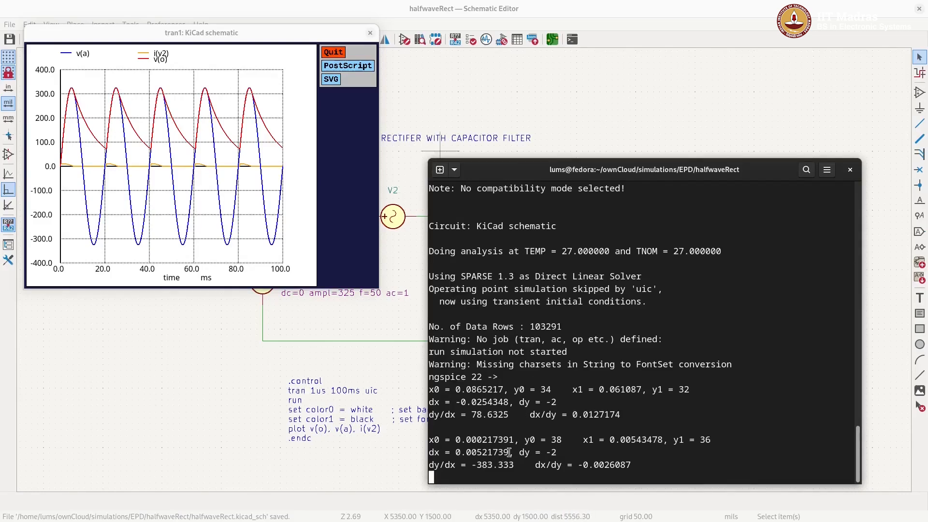
pyautogui.press('Return')
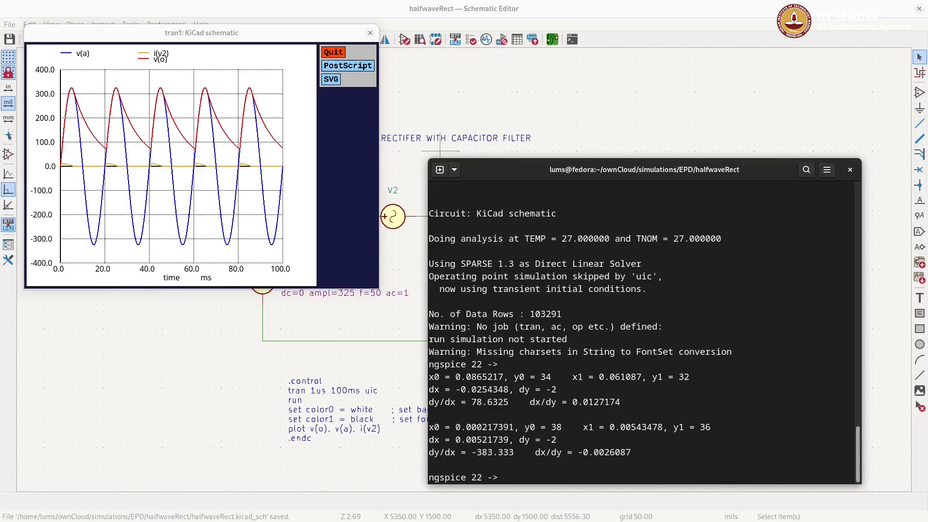
pyautogui.hotkey('ctrl', 'l')
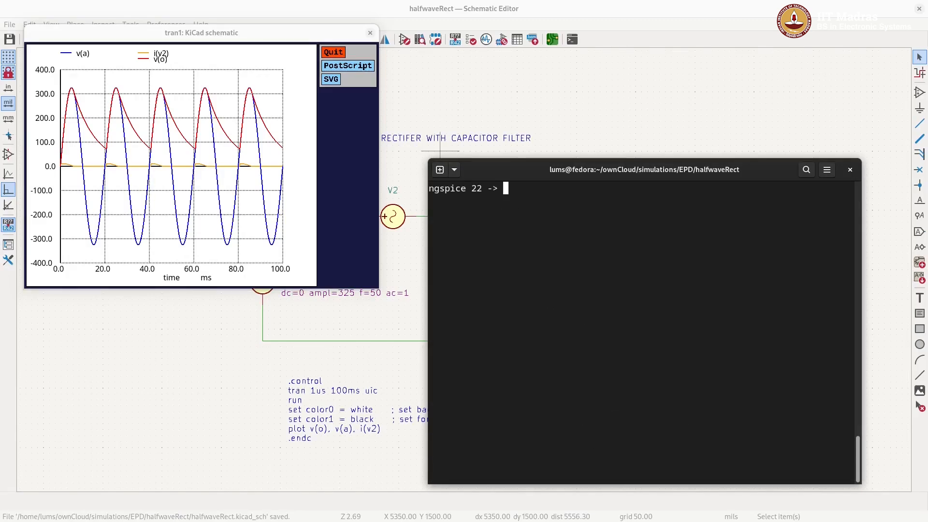
pyautogui.write('listing')
pyautogui.press('Return')
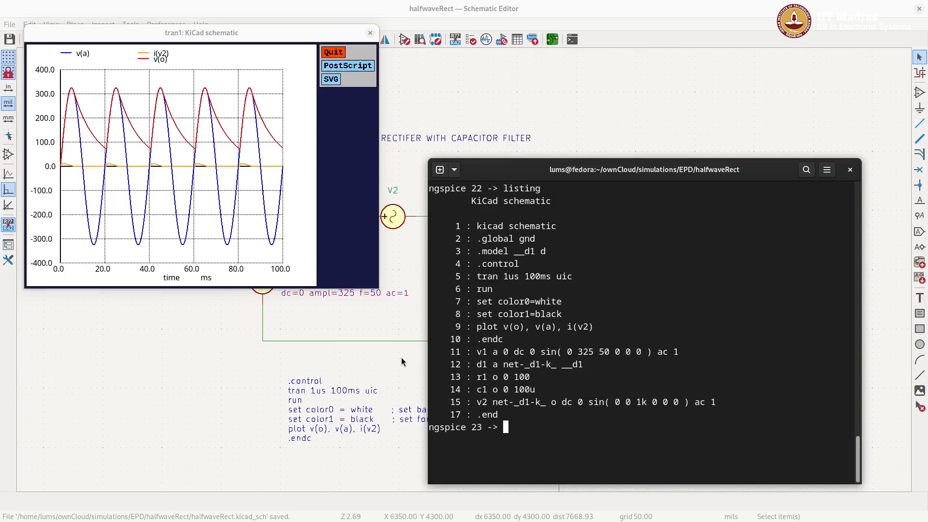
# - Plot the voltage between nodes a and o in ngspice with "plot v(a,o)"
pyautogui.click(431, 113)
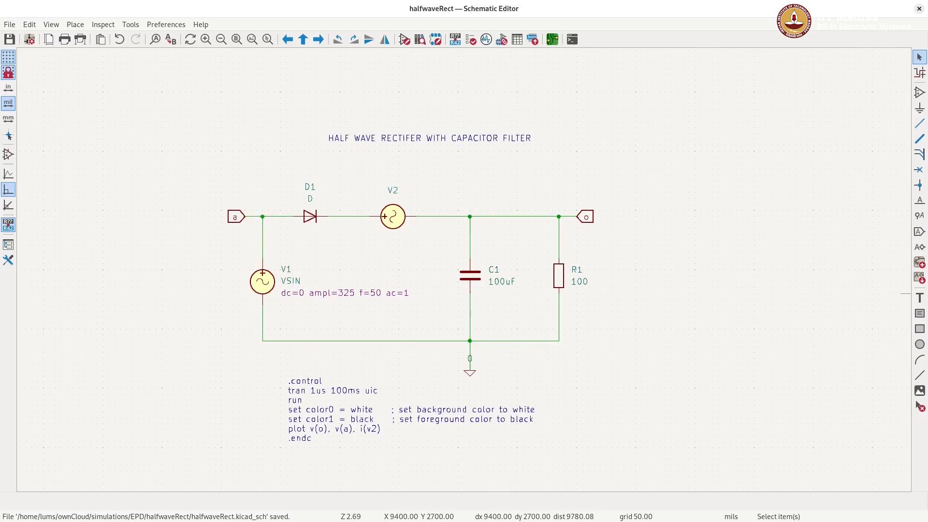
pyautogui.press('super')
pyautogui.click(549, 419)
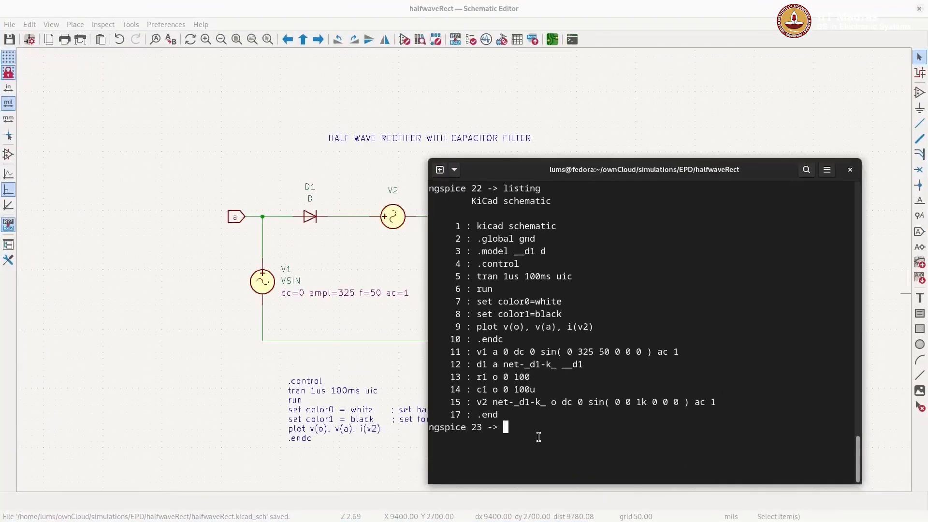
pyautogui.write('plot v(')
pyautogui.write('a,o)')
pyautogui.press('Return')
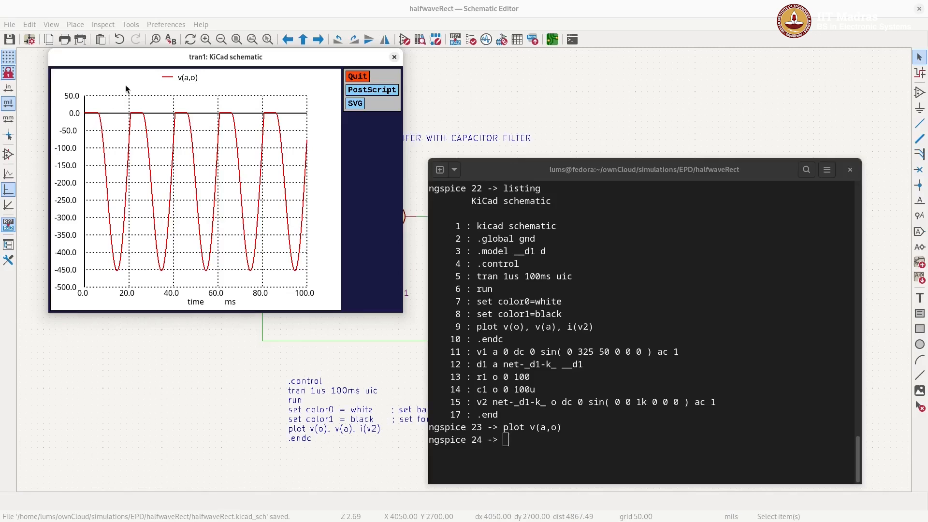
# - Move the terminal off the schematic and place the v(a,o) plot window, reduced in size, in the screen's upper-left corner
pyautogui.moveTo(149, 58); pyautogui.dragTo(576, 166)
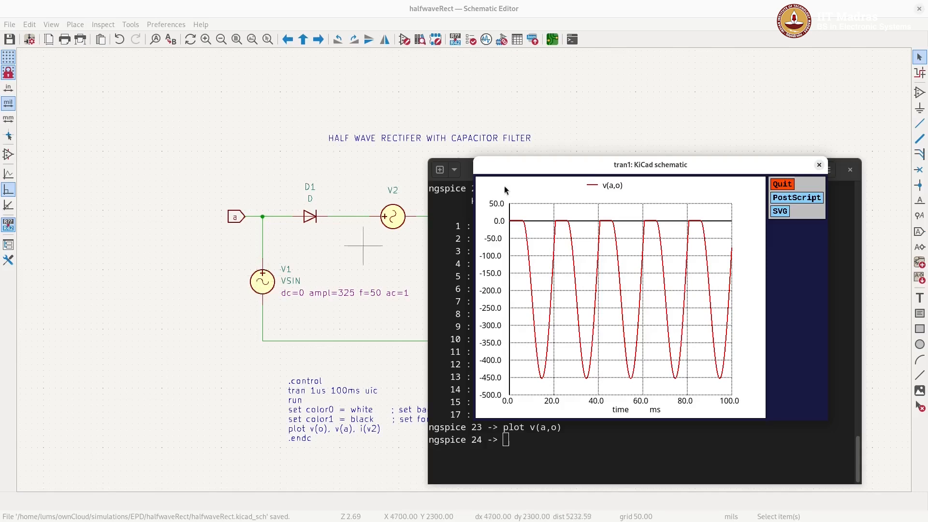
pyautogui.moveTo(539, 164); pyautogui.dragTo(638, 172)
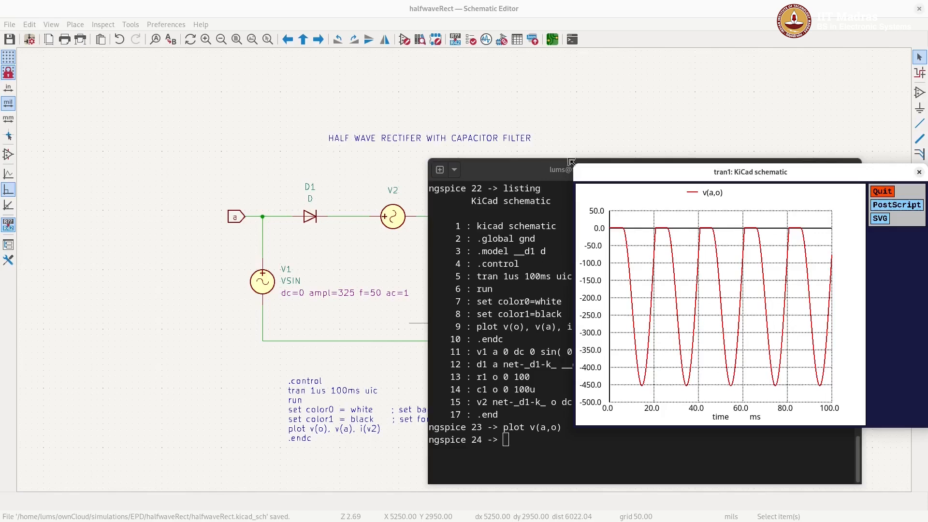
pyautogui.click(527, 175)
pyautogui.moveTo(526, 170); pyautogui.dragTo(623, 227)
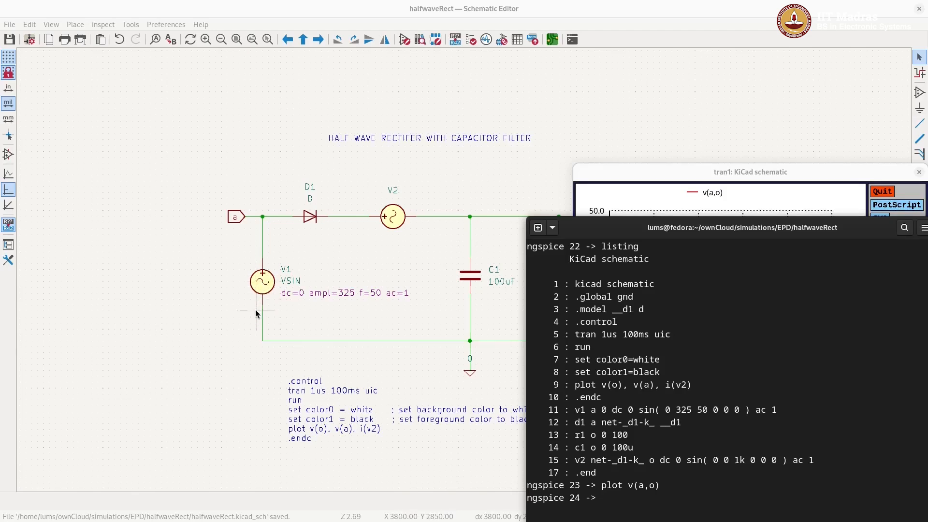
pyautogui.click(624, 192)
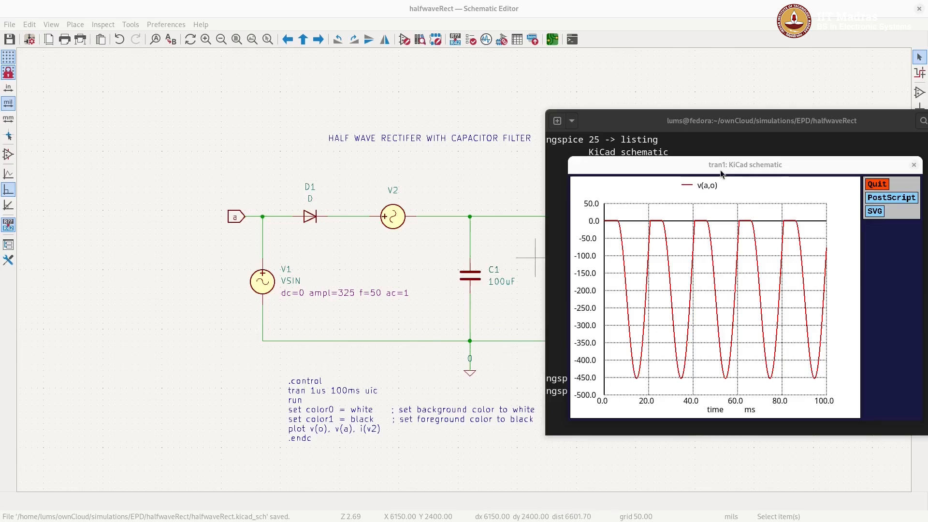
pyautogui.moveTo(720, 163); pyautogui.dragTo(168, 21)
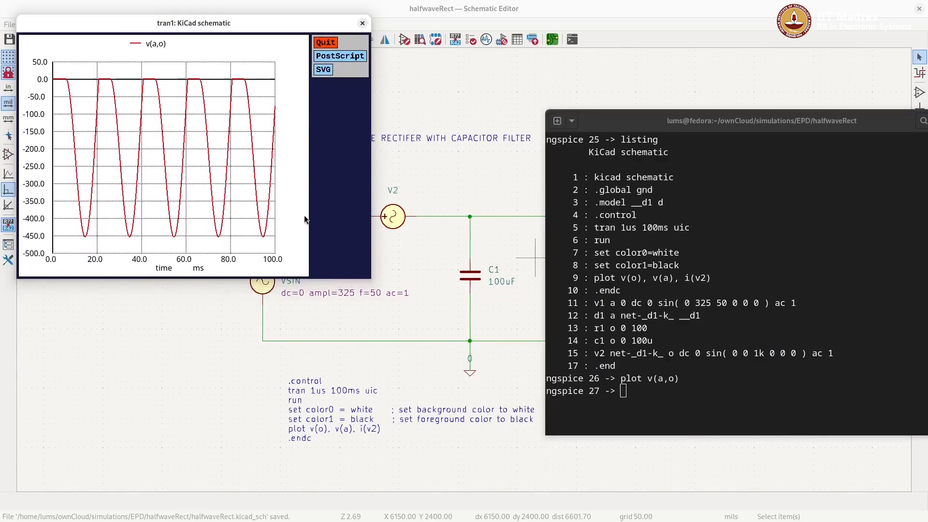
pyautogui.moveTo(371, 279); pyautogui.dragTo(292, 208)
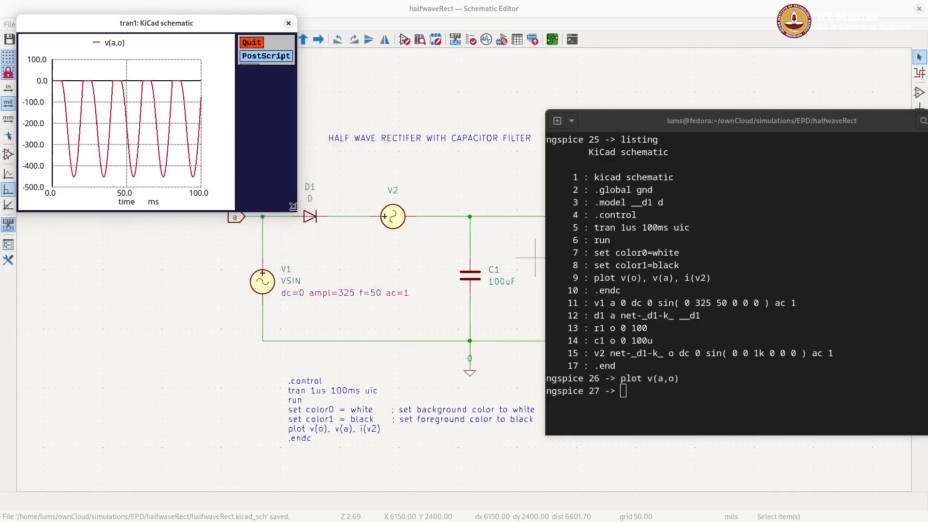
# - Plot the output voltage in ngspice with "plot v(o)"
pyautogui.click(634, 394)
pyautogui.write('plot v')
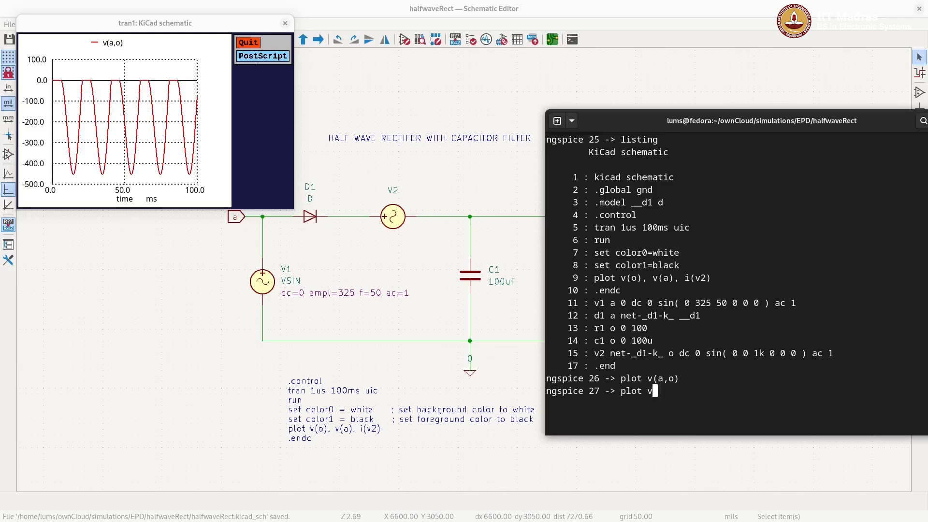
pyautogui.write('(o)')
pyautogui.press('Return')
# - Place the v(o) plot directly below the v(a,o) plot at matching size, and move the terminal clear of C1 and R1
pyautogui.moveTo(355, 60); pyautogui.dragTo(321, 216)
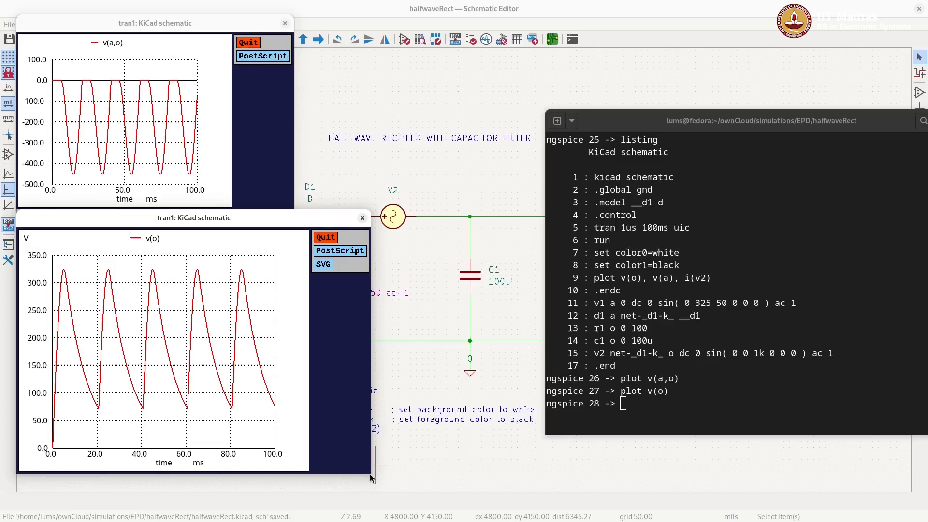
pyautogui.moveTo(370, 472); pyautogui.dragTo(306, 412)
pyautogui.moveTo(297, 410); pyautogui.dragTo(296, 410)
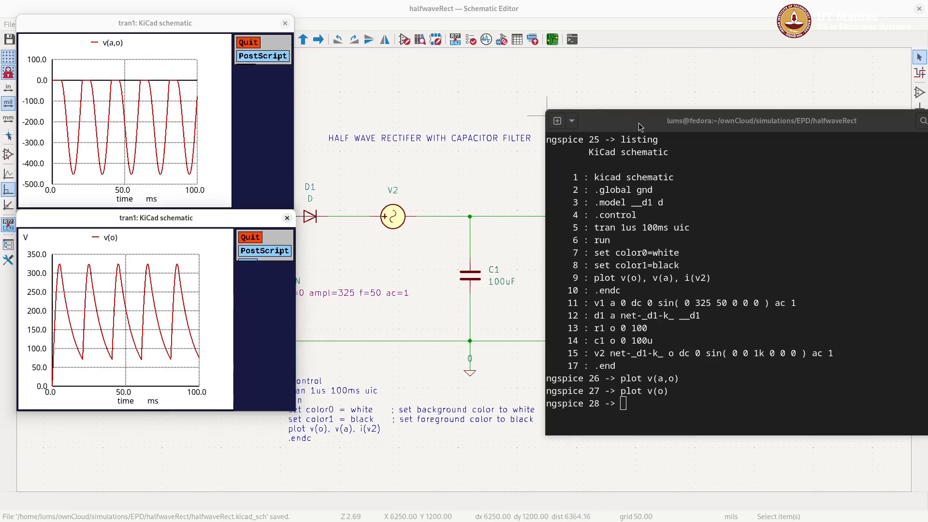
pyautogui.moveTo(639, 127); pyautogui.dragTo(719, 131)
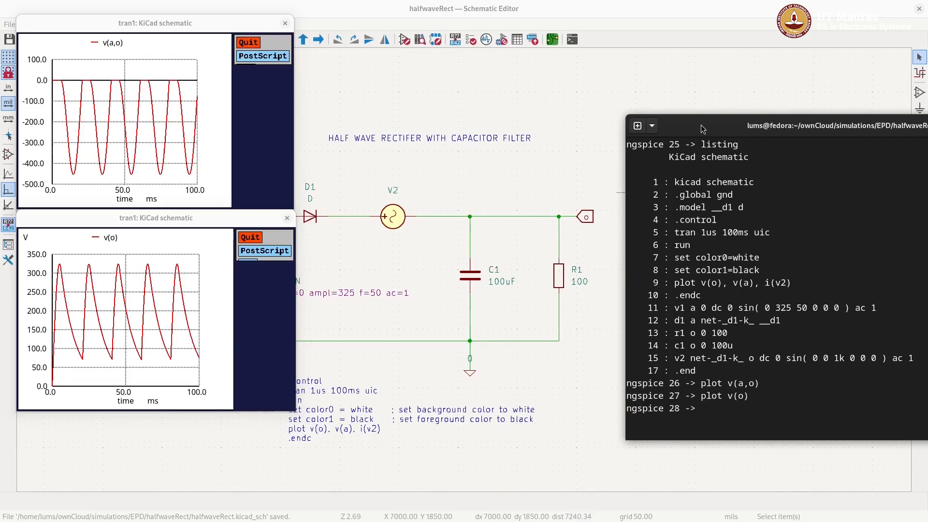
pyautogui.moveTo(701, 126); pyautogui.dragTo(679, 114)
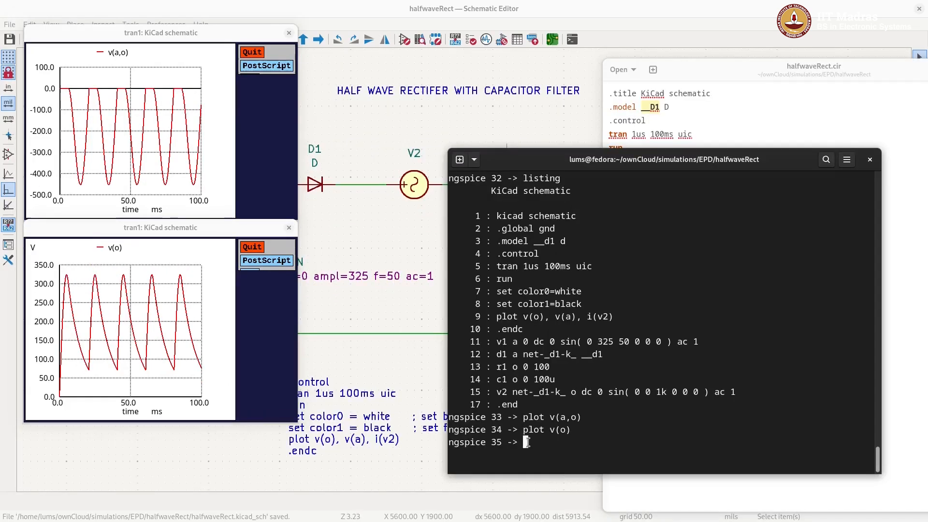
# - Plot the diode voltage and output voltage together in ngspice with "plot v(a,o), v(o)"
pyautogui.write('plot v(a,o), v(o)')
pyautogui.press('Return')
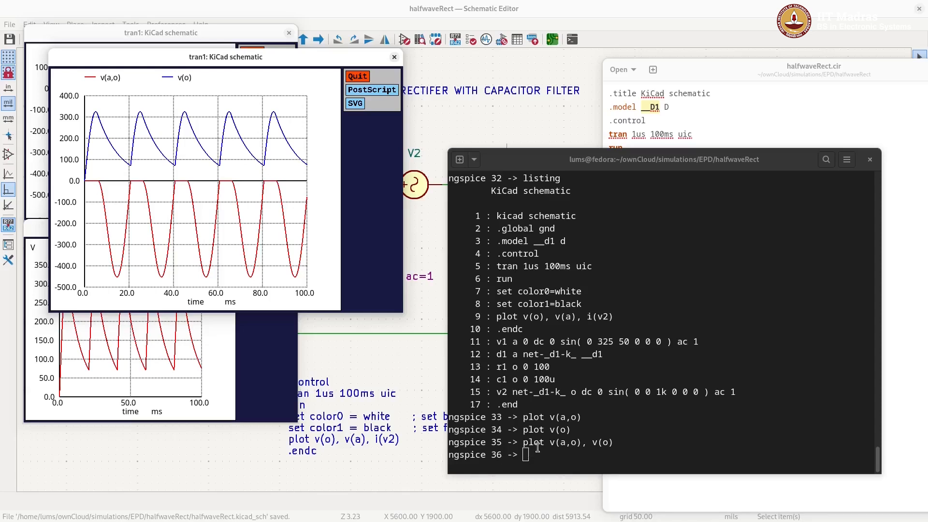
pyautogui.click(556, 465)
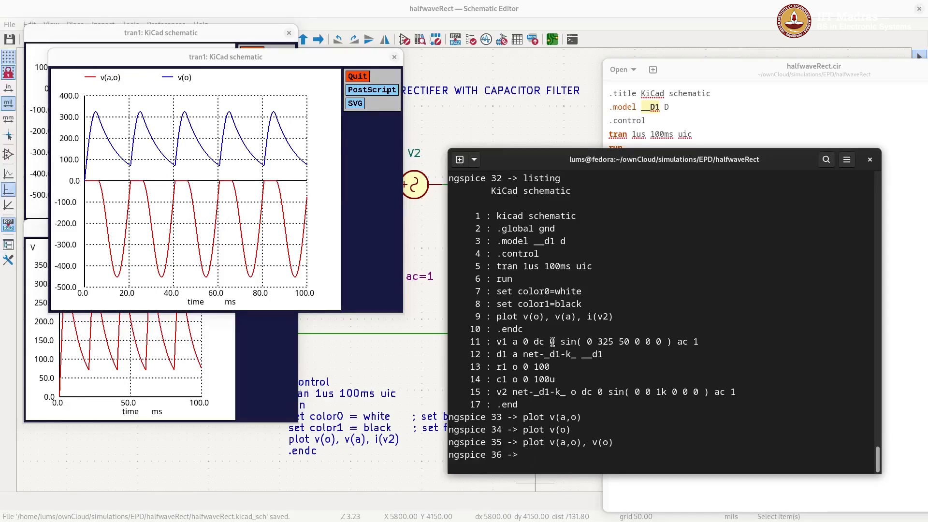
# - Close all three plot windows and bring the schematic to the front of the terminal and netlist
pyautogui.click(395, 57)
pyautogui.click(289, 229)
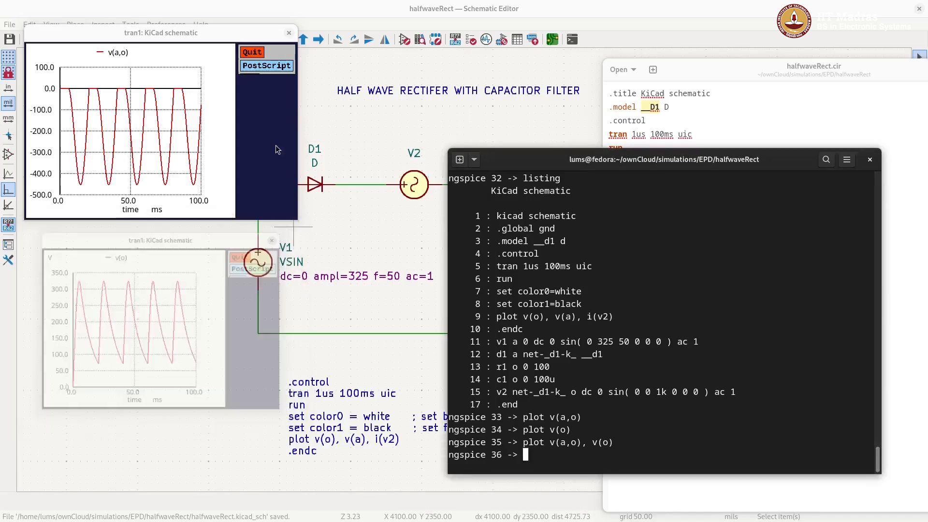
pyautogui.click(289, 32)
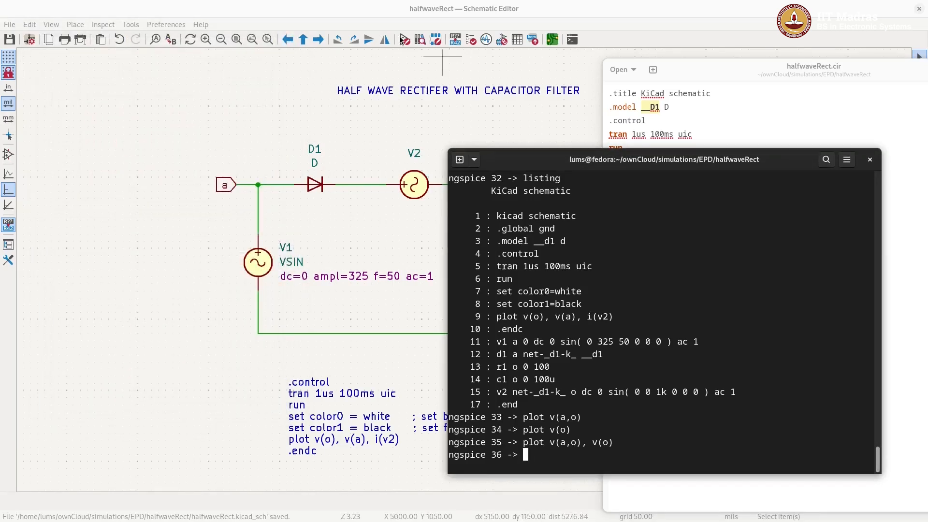
pyautogui.click(562, 13)
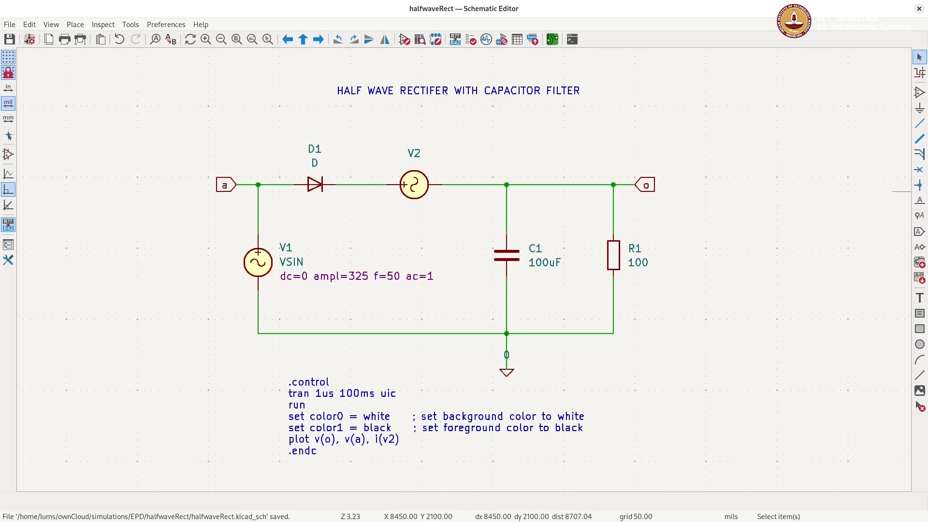
# - Return to the ngspice terminal, clear it, print the netlist with "listing" and examine the C1 line
pyautogui.press('super')
pyautogui.click(491, 401)
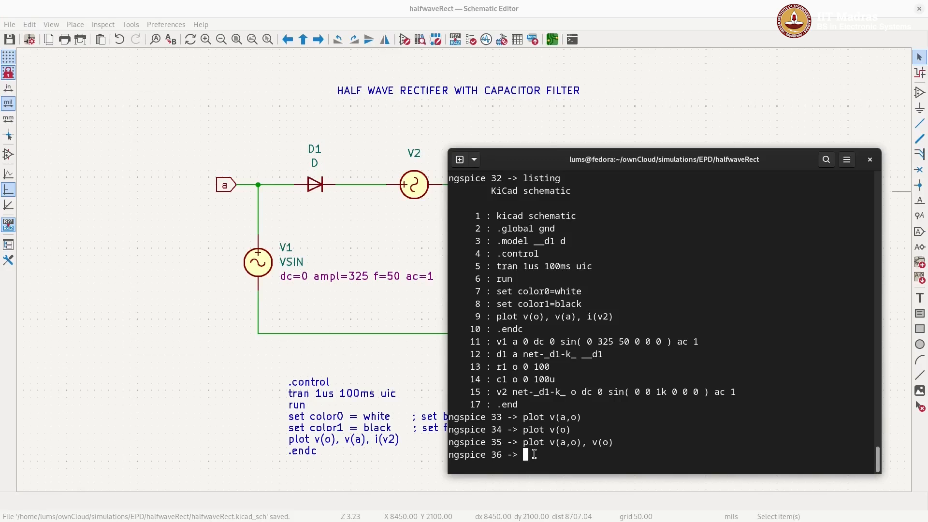
pyautogui.hotkey('ctrl', 'l')
pyautogui.write('listing')
pyautogui.press('Return')
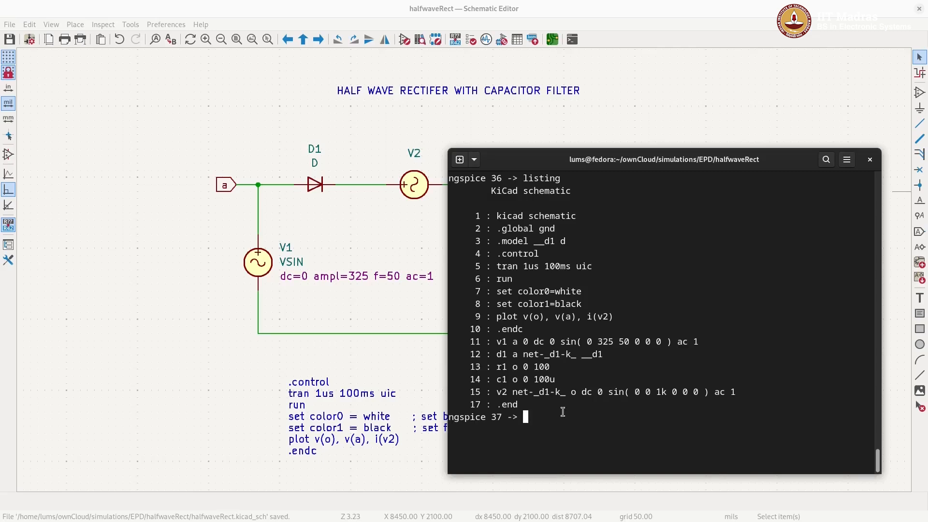
pyautogui.moveTo(496, 379); pyautogui.dragTo(555, 380)
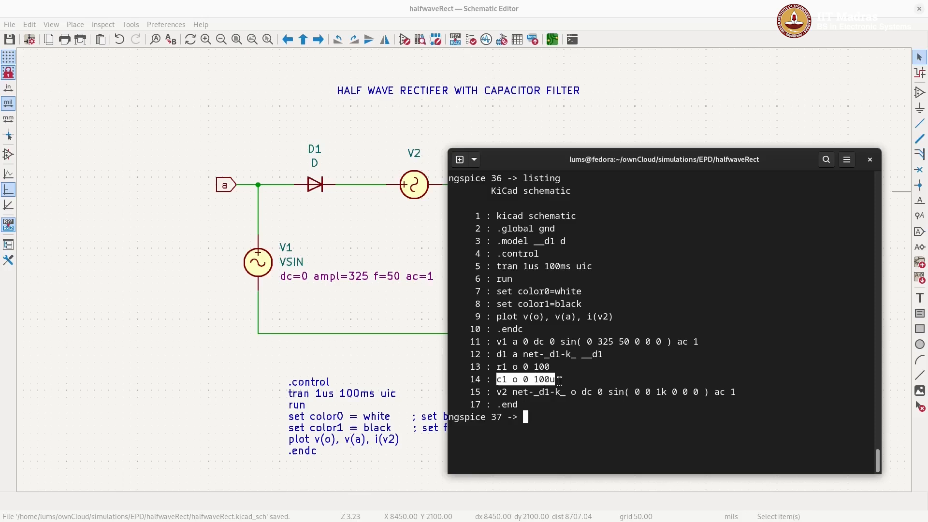
pyautogui.click(542, 421)
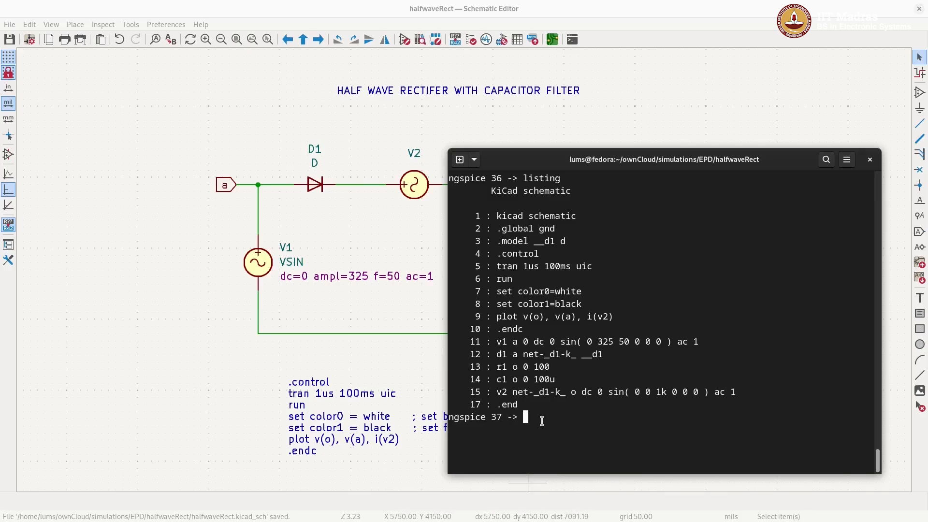
# - List the available ngspice plots with "setplot" and check the name of the current transient plot
pyautogui.write('setplot')
pyautogui.press('Return')
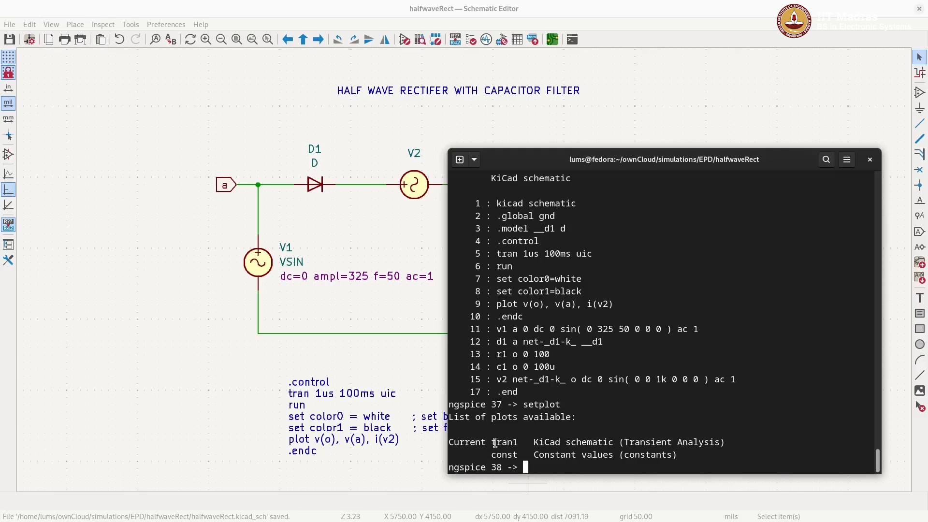
pyautogui.moveTo(491, 441); pyautogui.dragTo(515, 442)
pyautogui.click(555, 444)
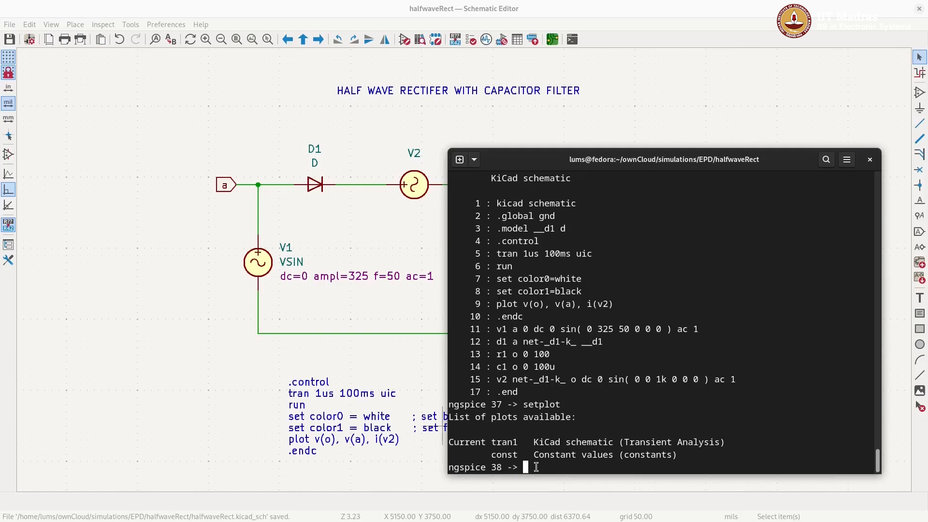
# - Change C1 with "alter c1 1000u" and rerun the transient analysis with "tran 1us 100ms uic"
pyautogui.write('alter c1 1000u')
pyautogui.moveTo(525, 468); pyautogui.dragTo(590, 466)
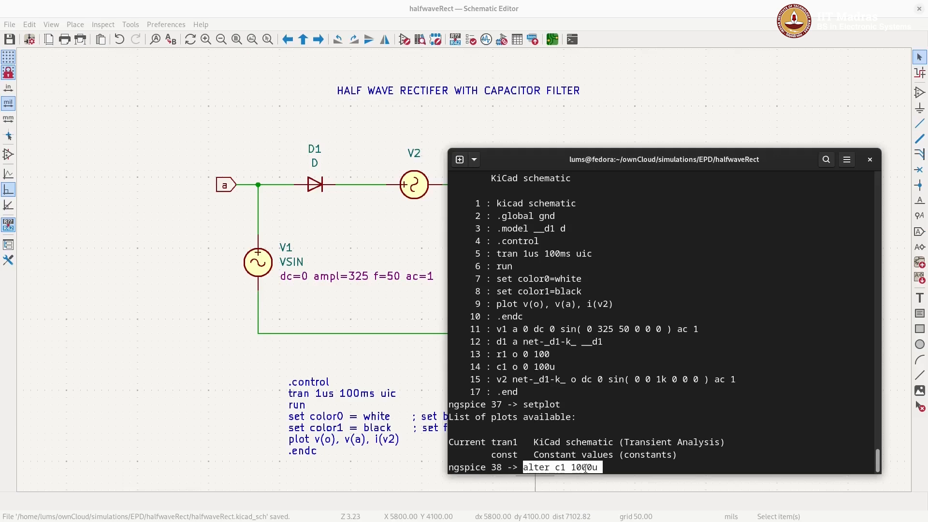
pyautogui.click(613, 466)
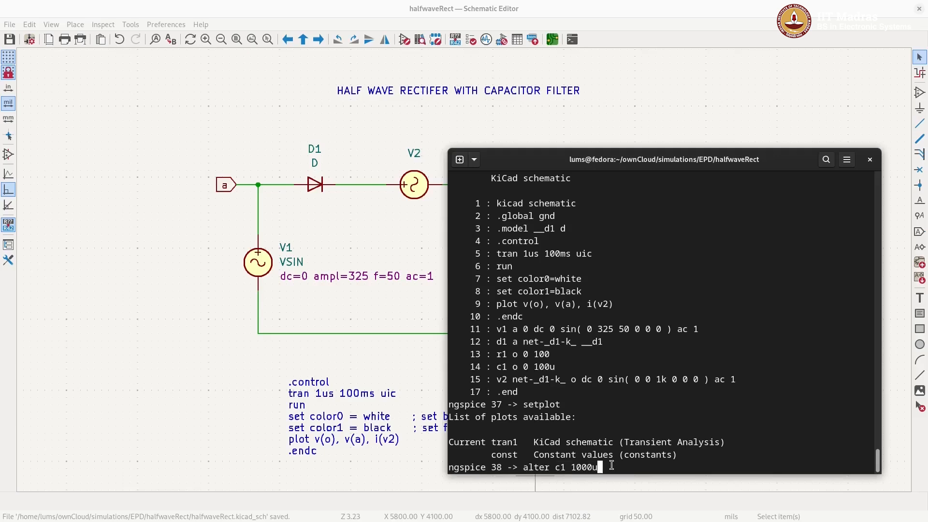
pyautogui.press('Return')
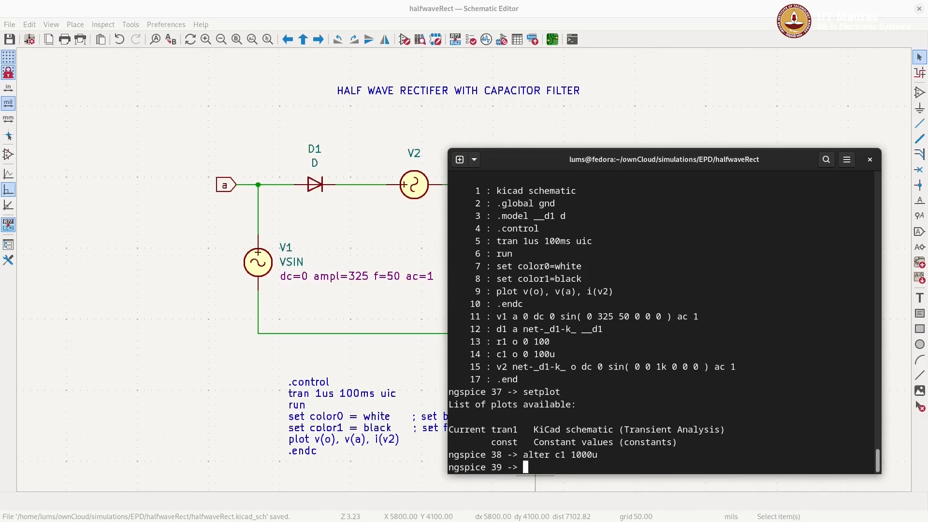
pyautogui.write('tran 1us 100ms uic')
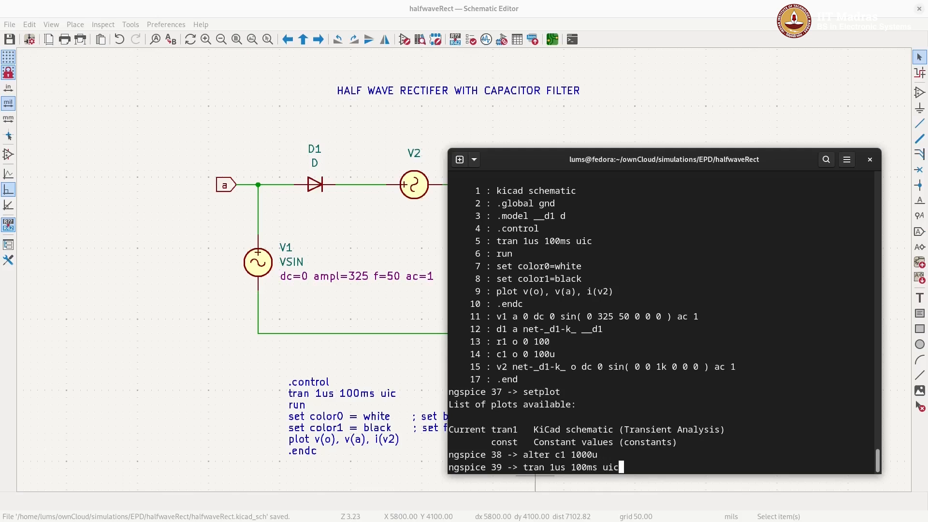
pyautogui.press('Return')
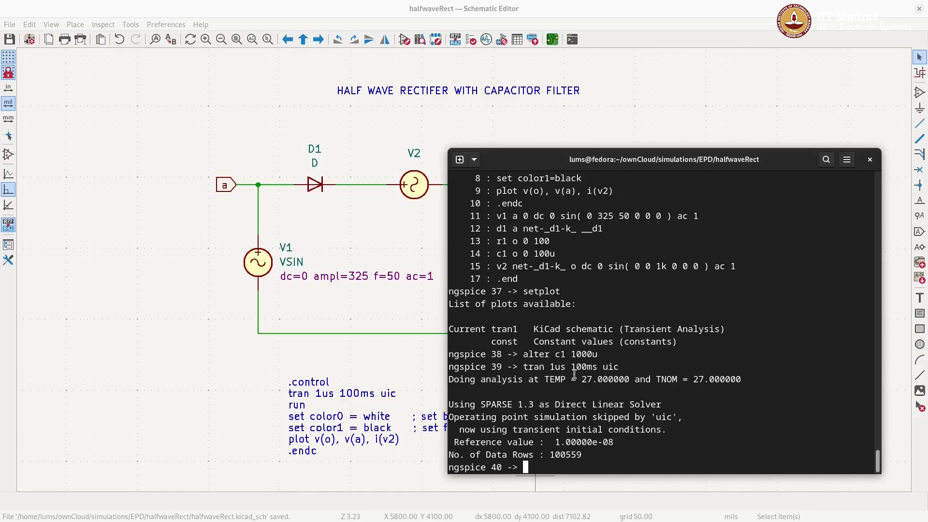
# - Check the available plots after the rerun with "setplot", clear the terminal and list them again
pyautogui.write('setplot')
pyautogui.press('Return')
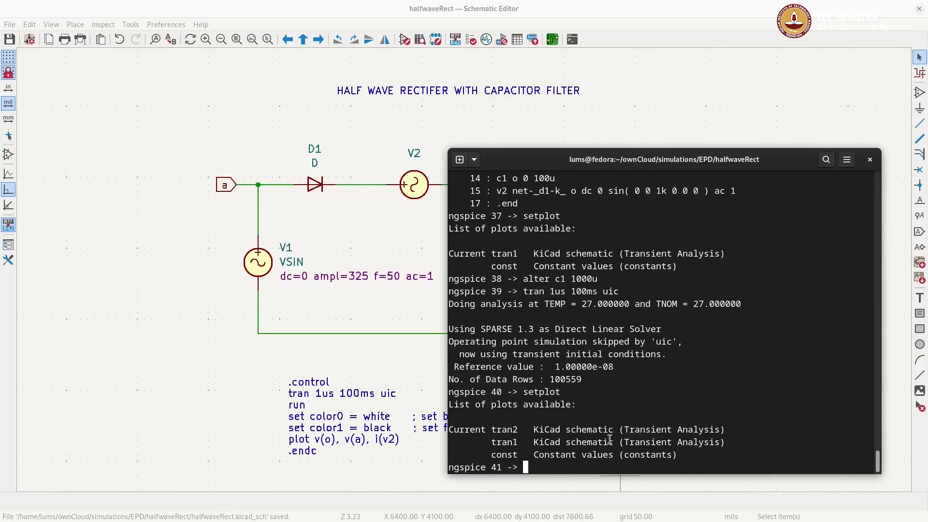
pyautogui.hotkey('ctrl', 'l')
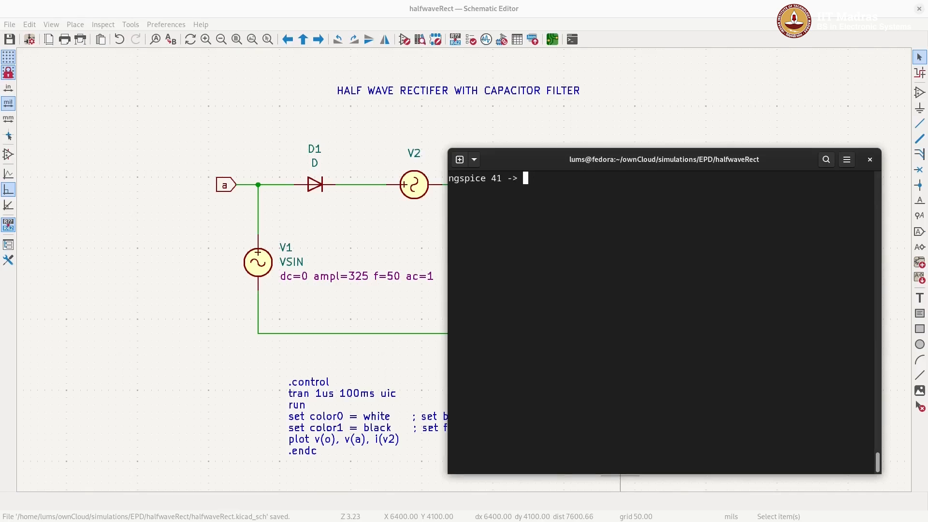
pyautogui.write('setplot')
pyautogui.press('Return')
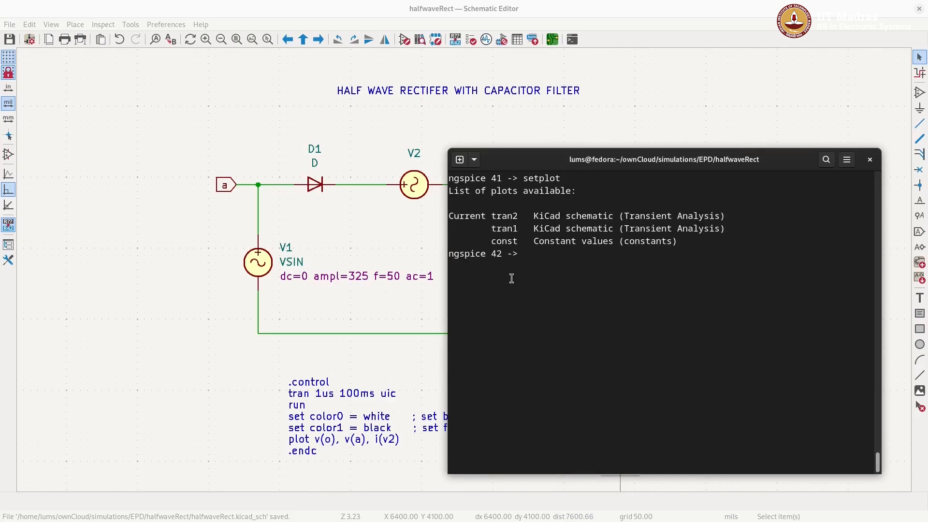
# - Plot the output voltages of both transient runs together with "plot tran1.v(o), tran2.v(o)"
pyautogui.write('plot')
pyautogui.write('tran1.v(o), tran2.v(')
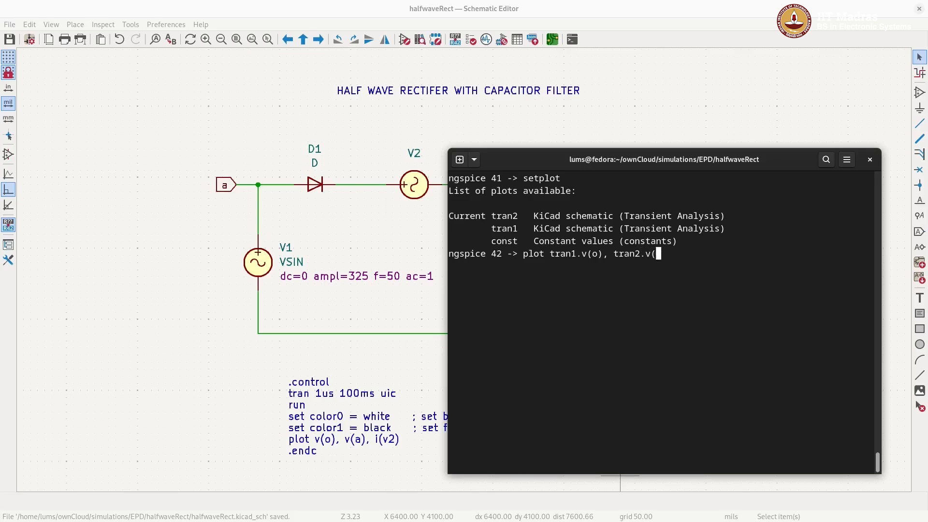
pyautogui.write('o)')
pyautogui.press('Return')
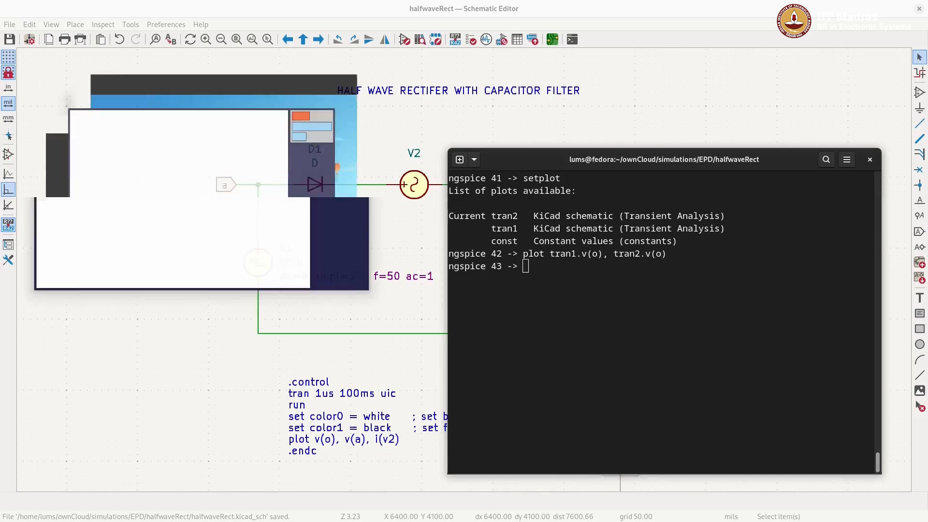